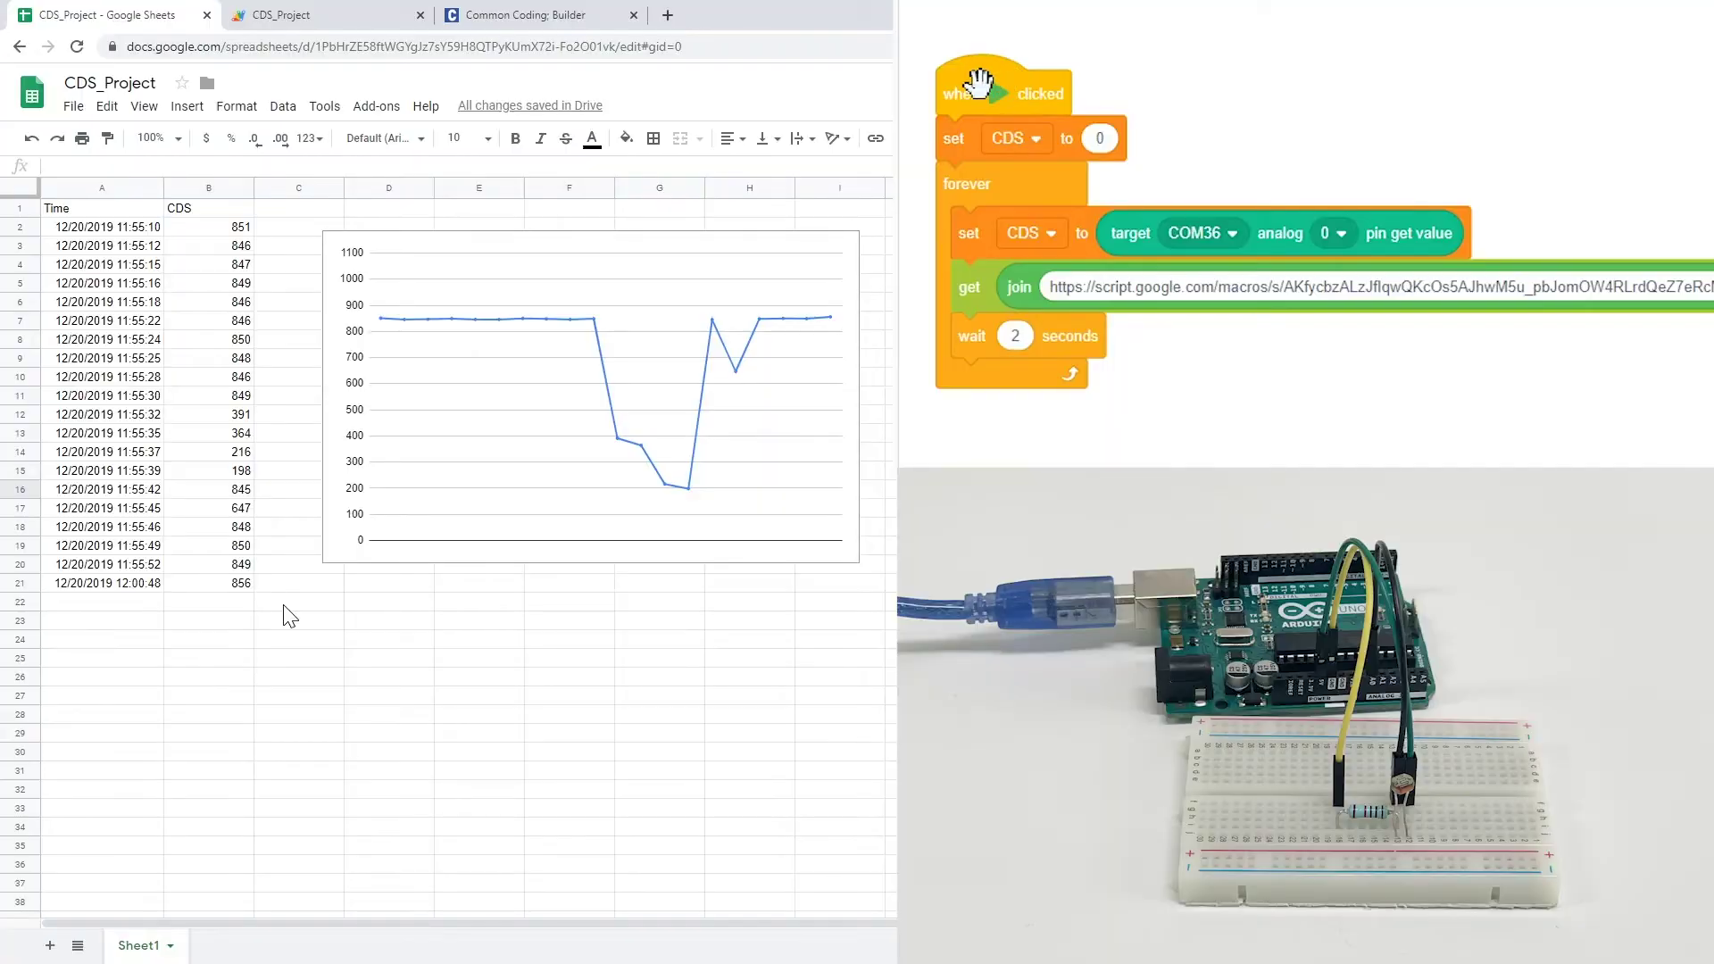
Rename the spreadsheet to CDS_Project.
left_click(979, 87)
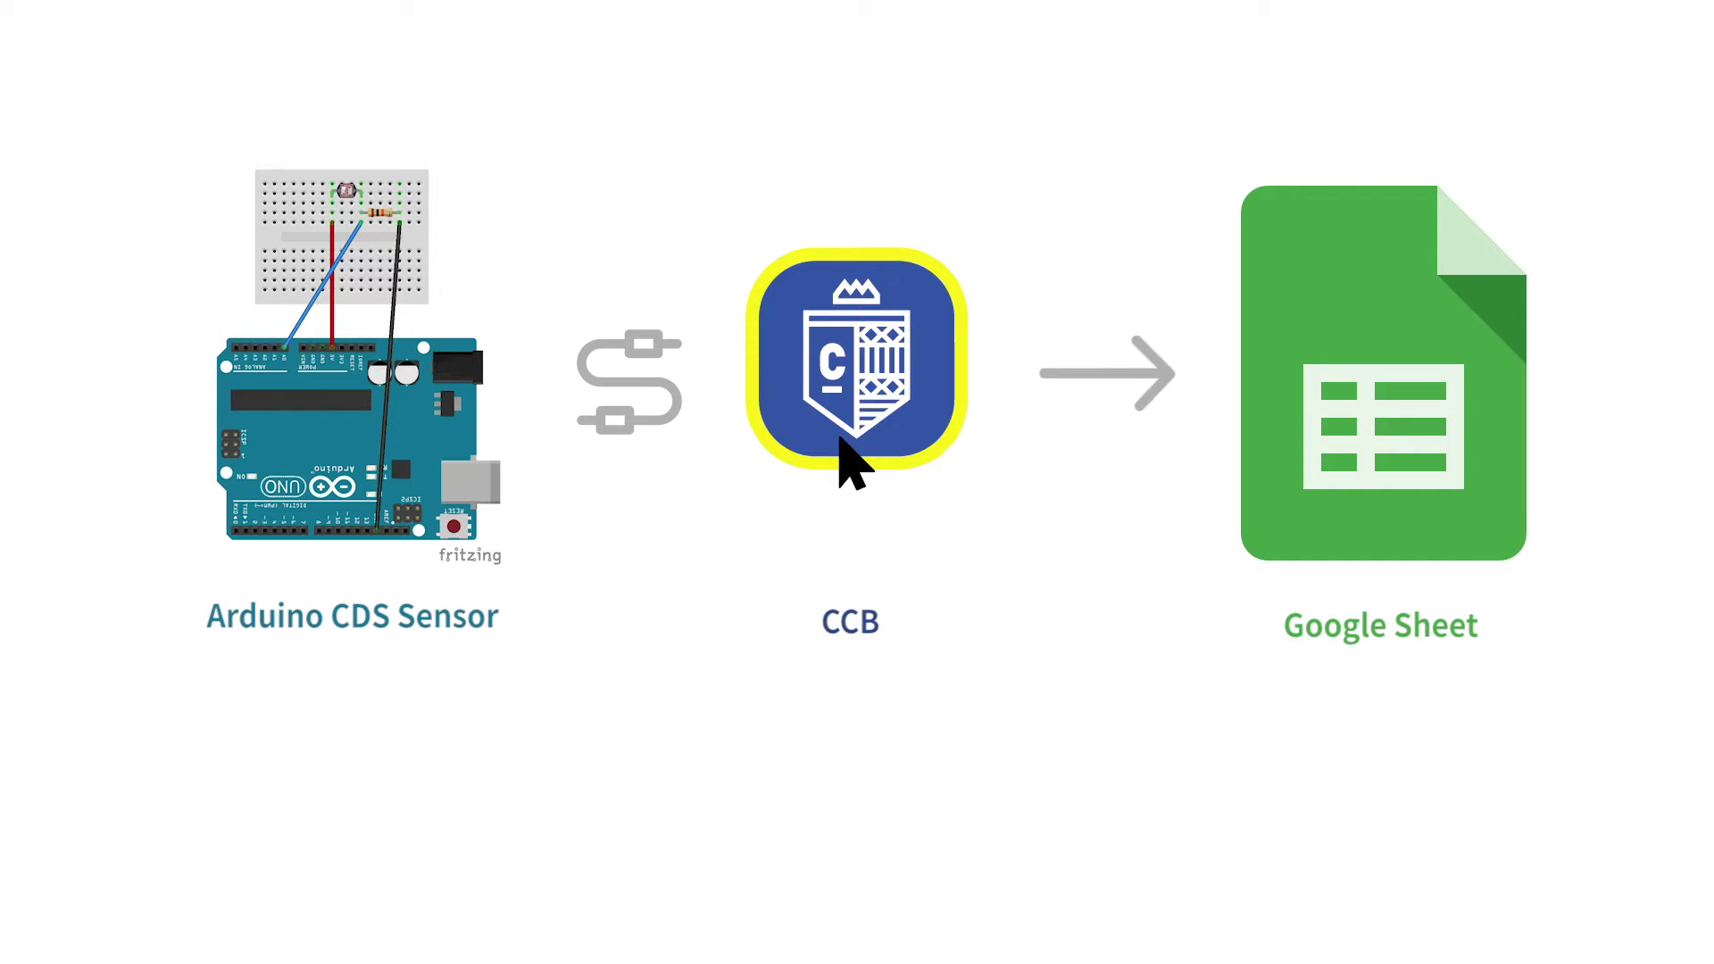
type("CDS")
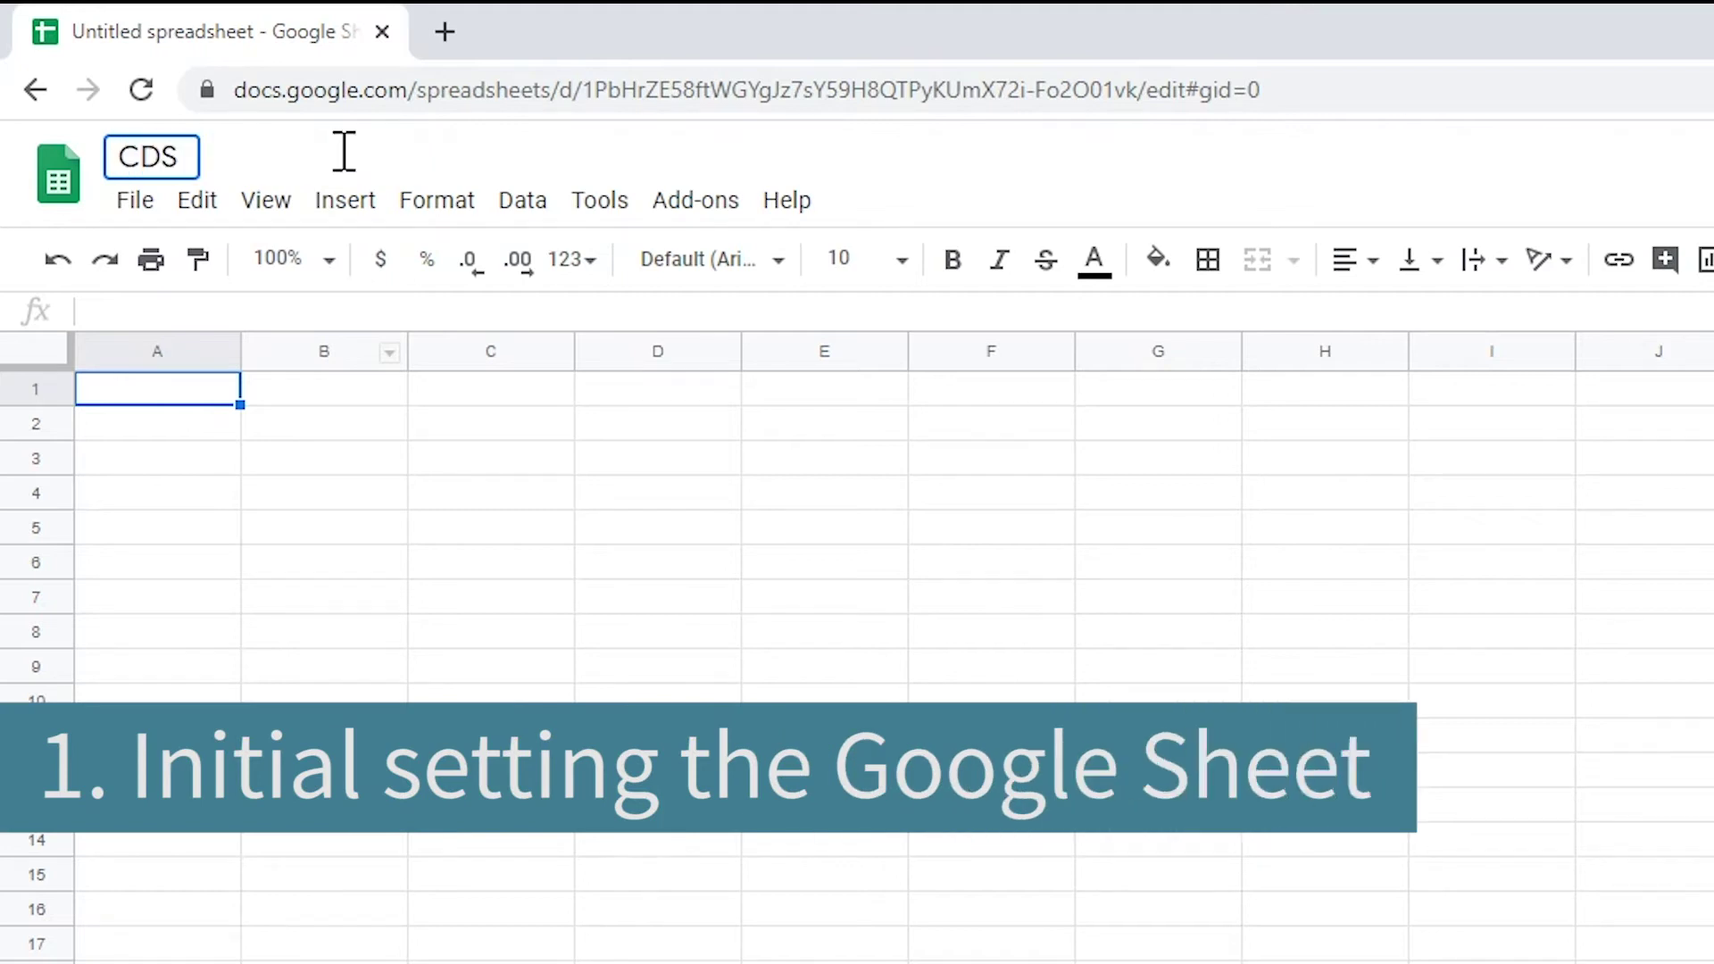
type("_p")
key("BackSpace")
type("Project")
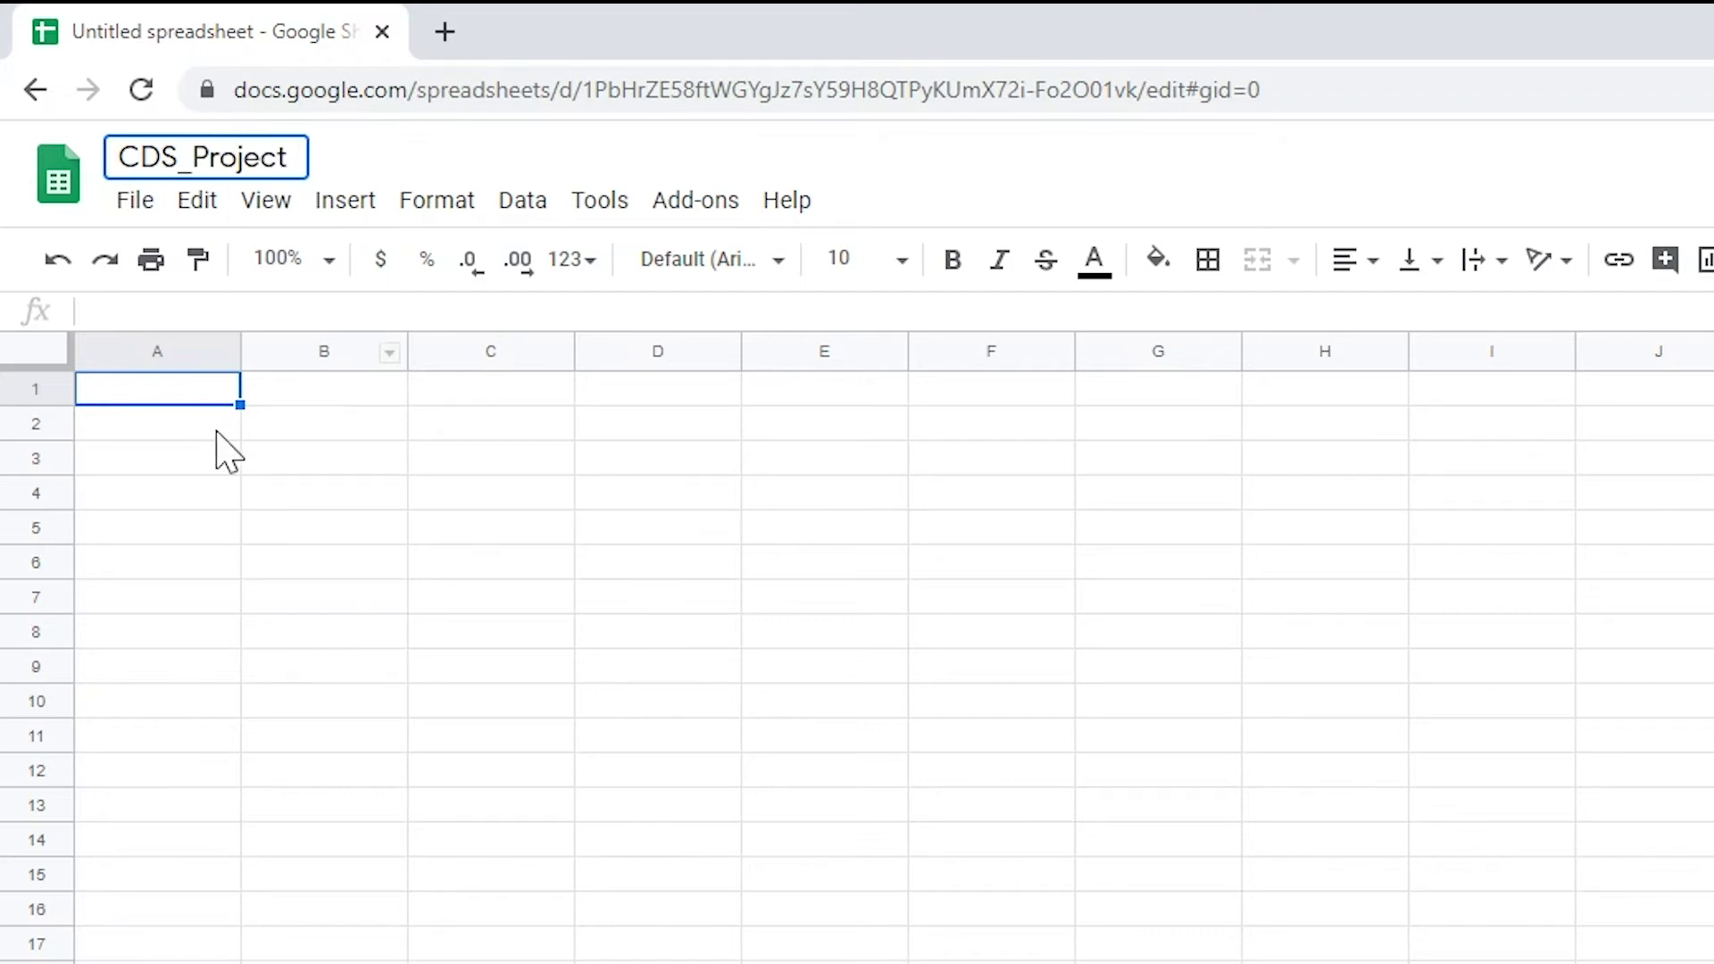
Enter the headers Time in A1 and CDS in B1.
left_click(168, 398)
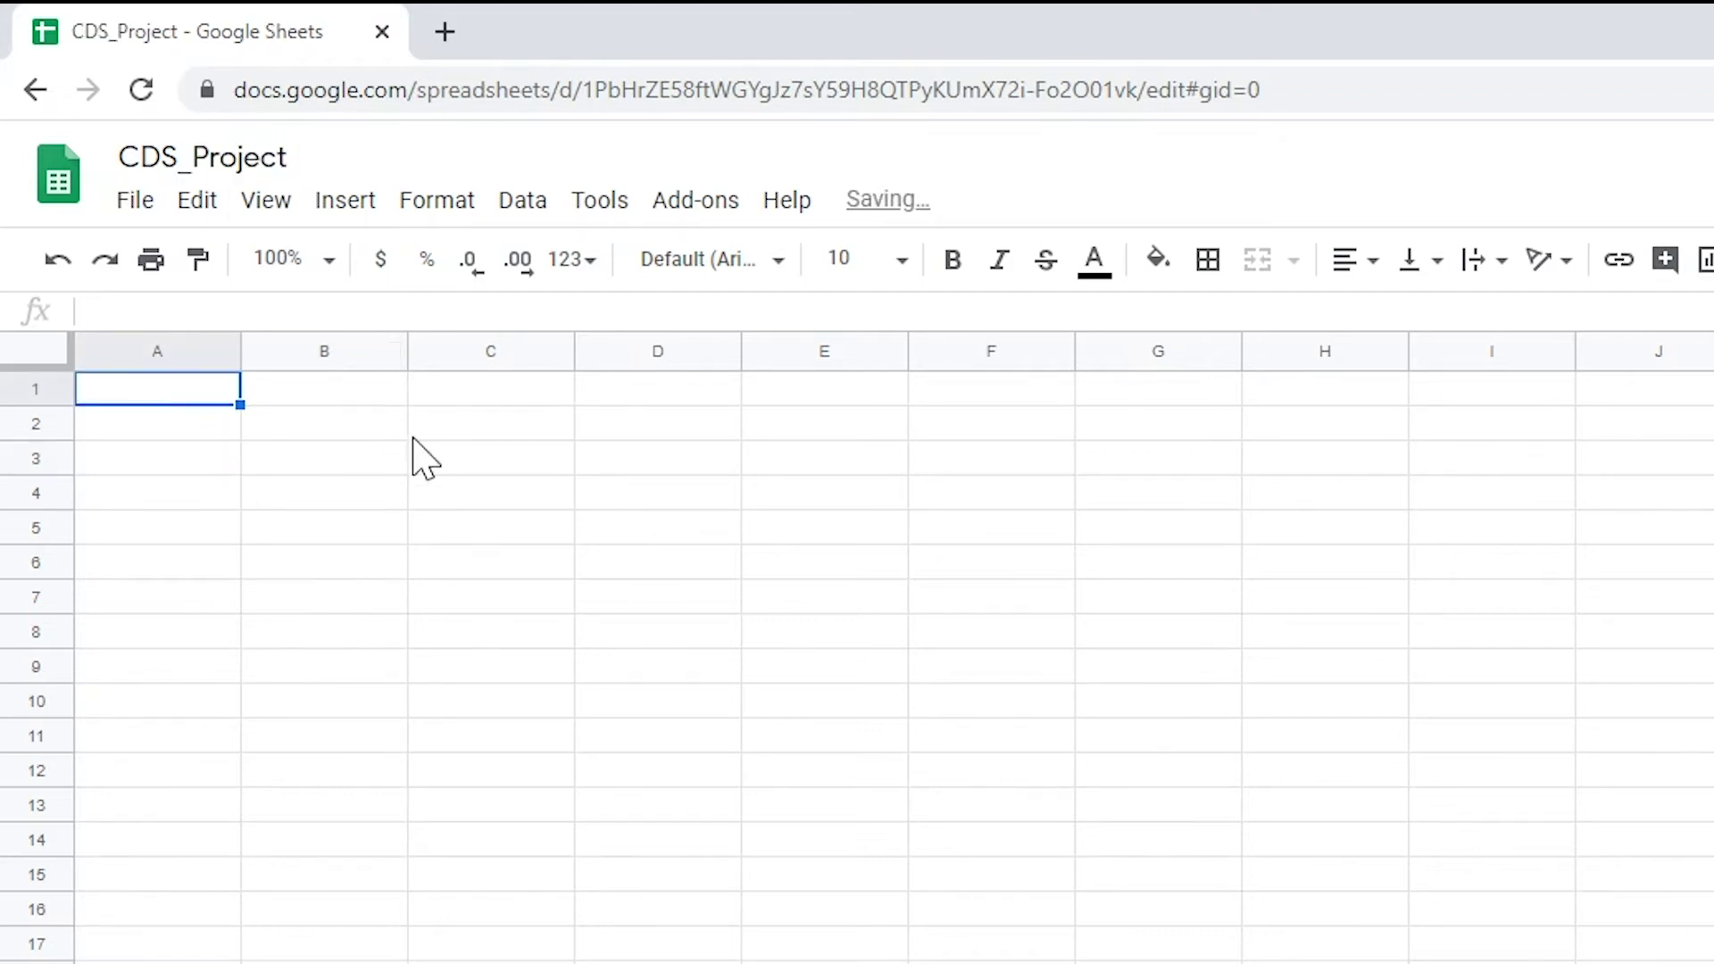
type("Time")
key("Tab")
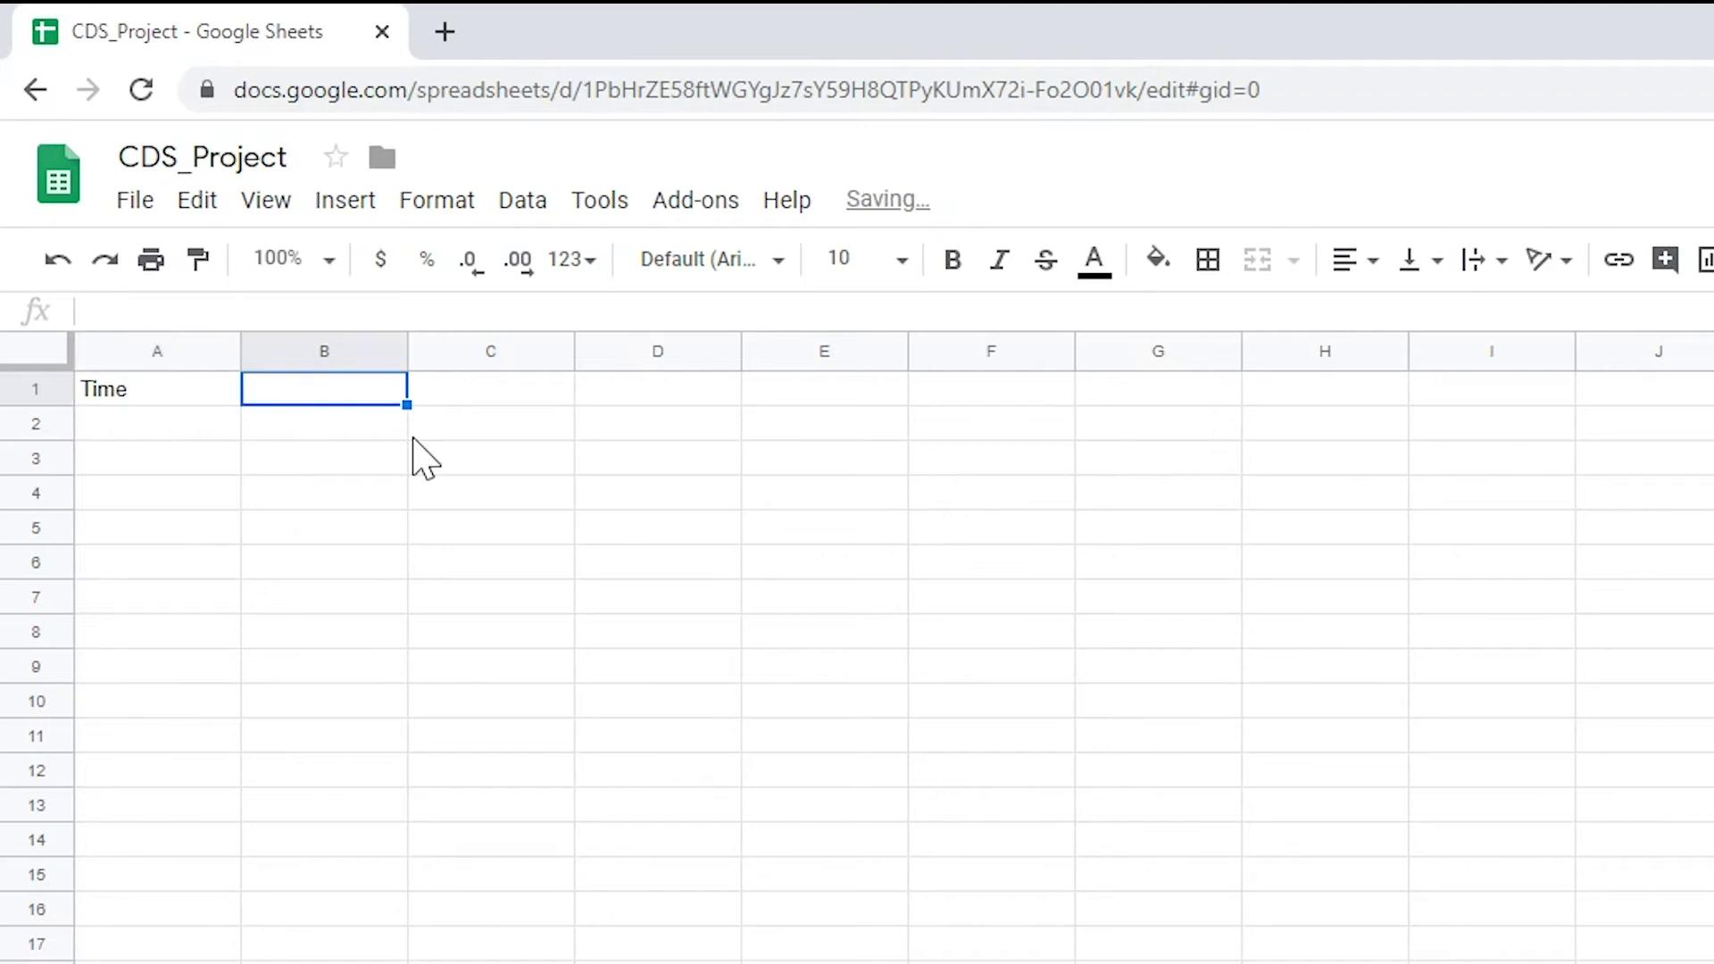
type("D")
key("BackSpace")
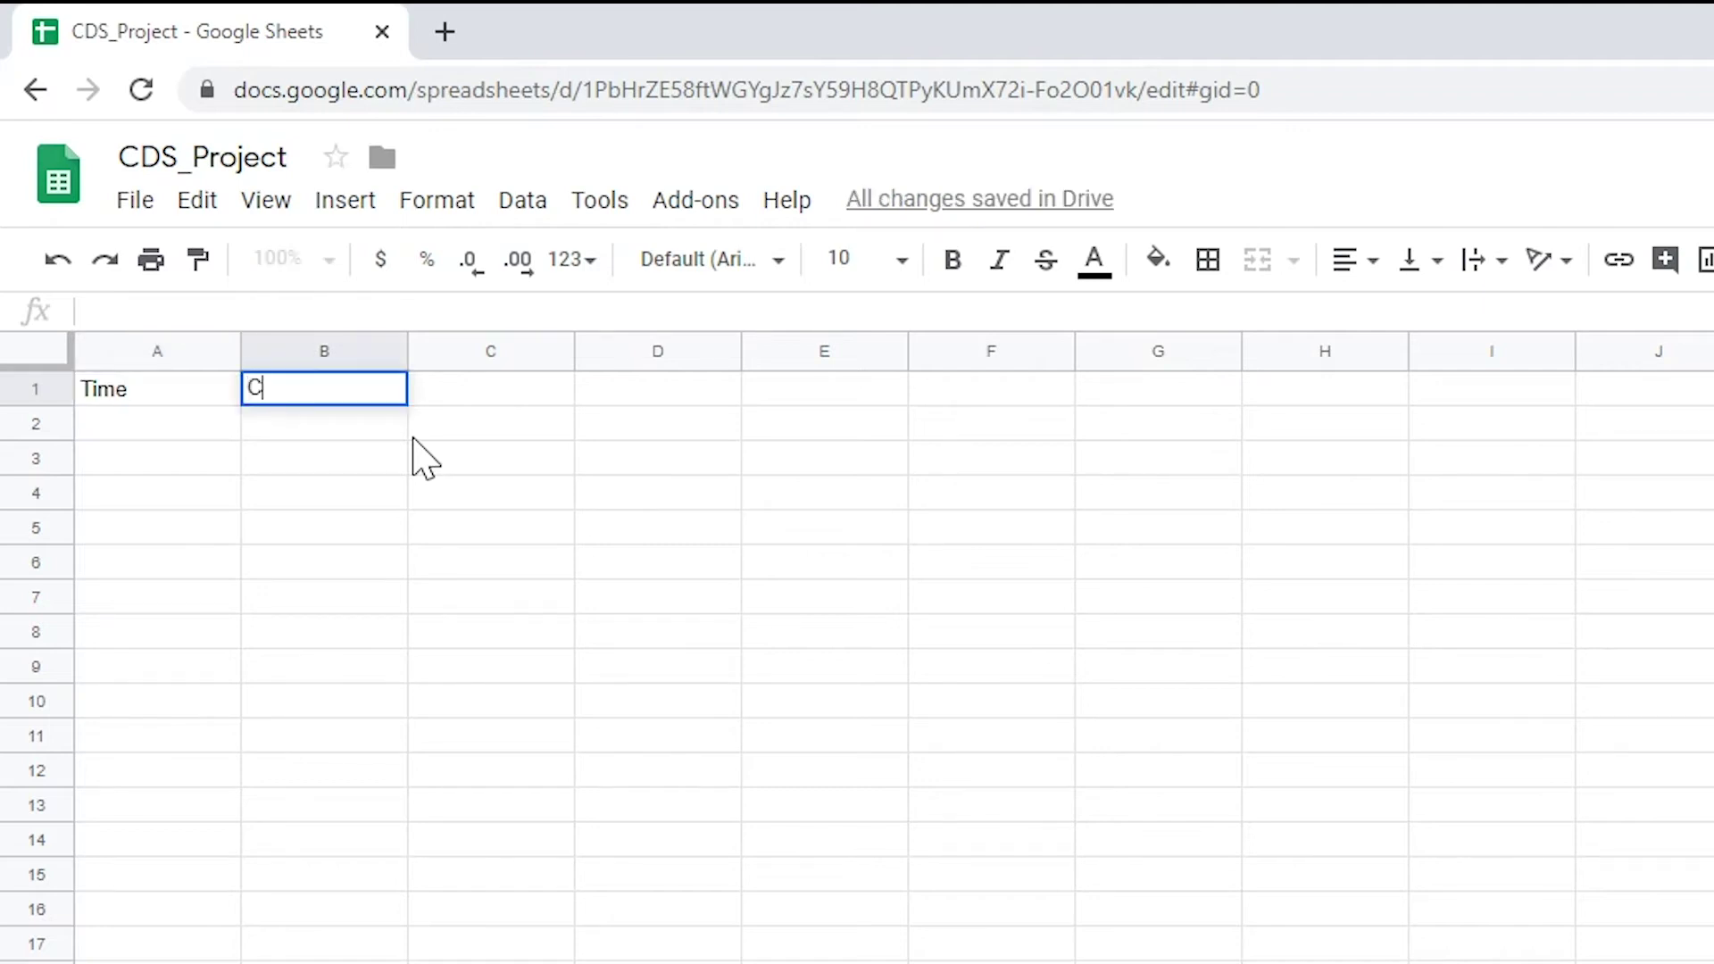
type("CDS")
left_click(164, 393)
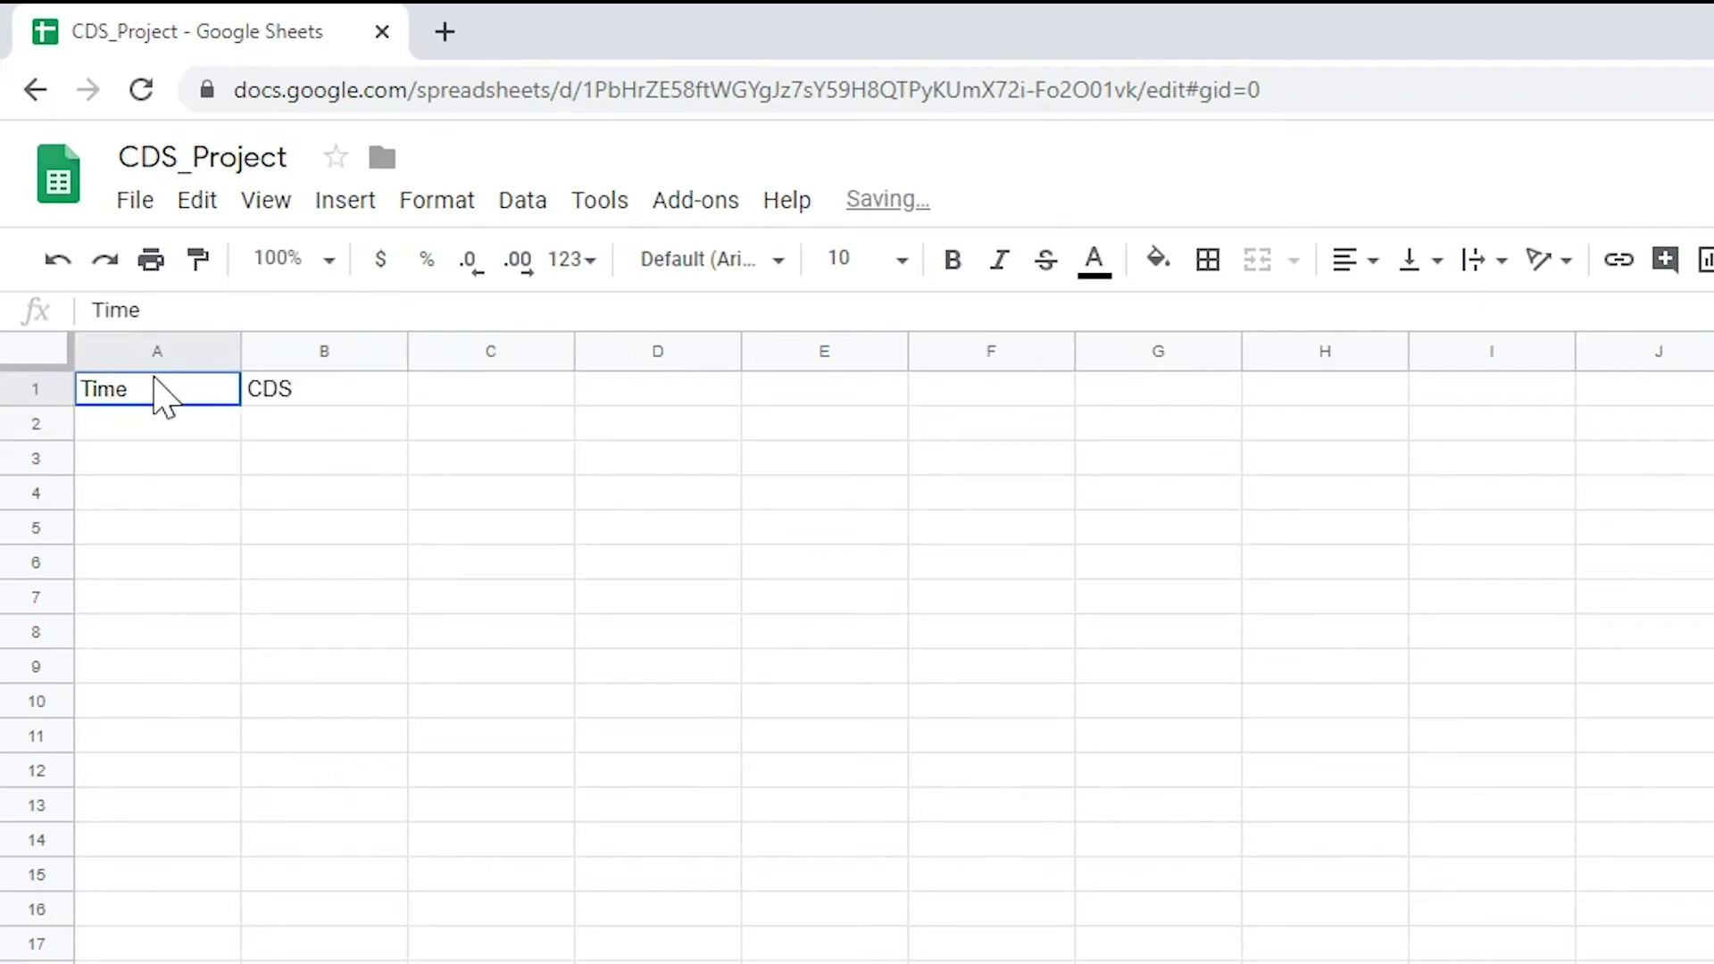
Format column A as Date time.
left_click(174, 352)
left_click(434, 204)
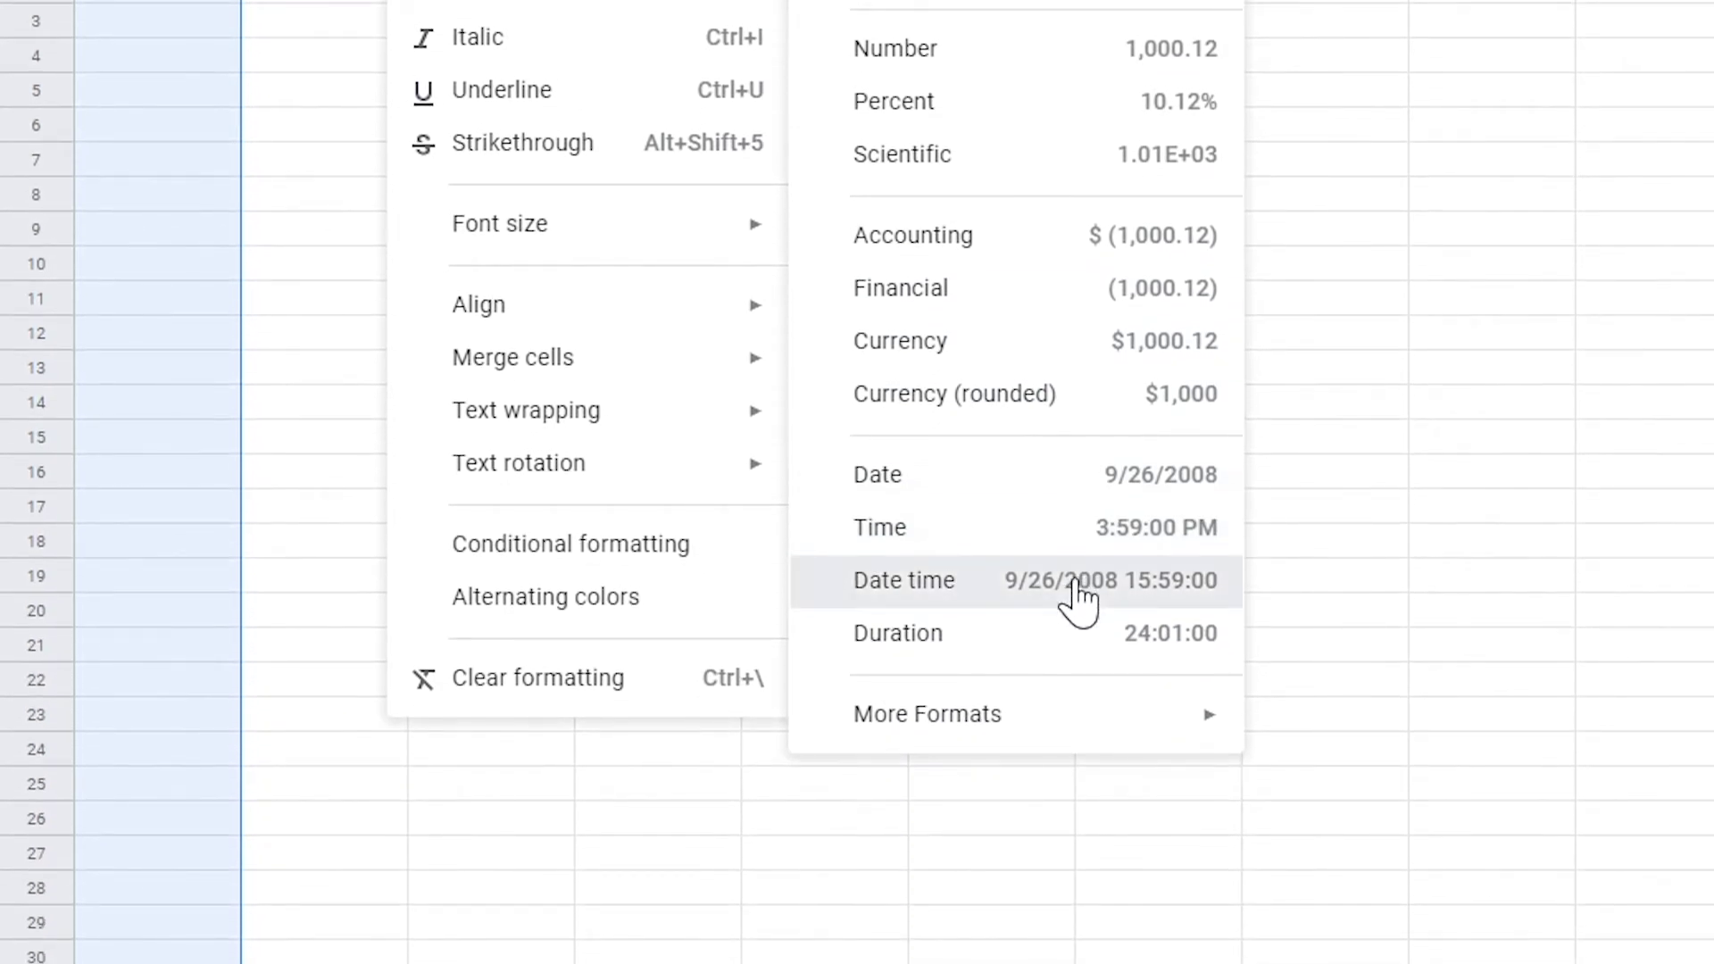
left_click(1077, 589)
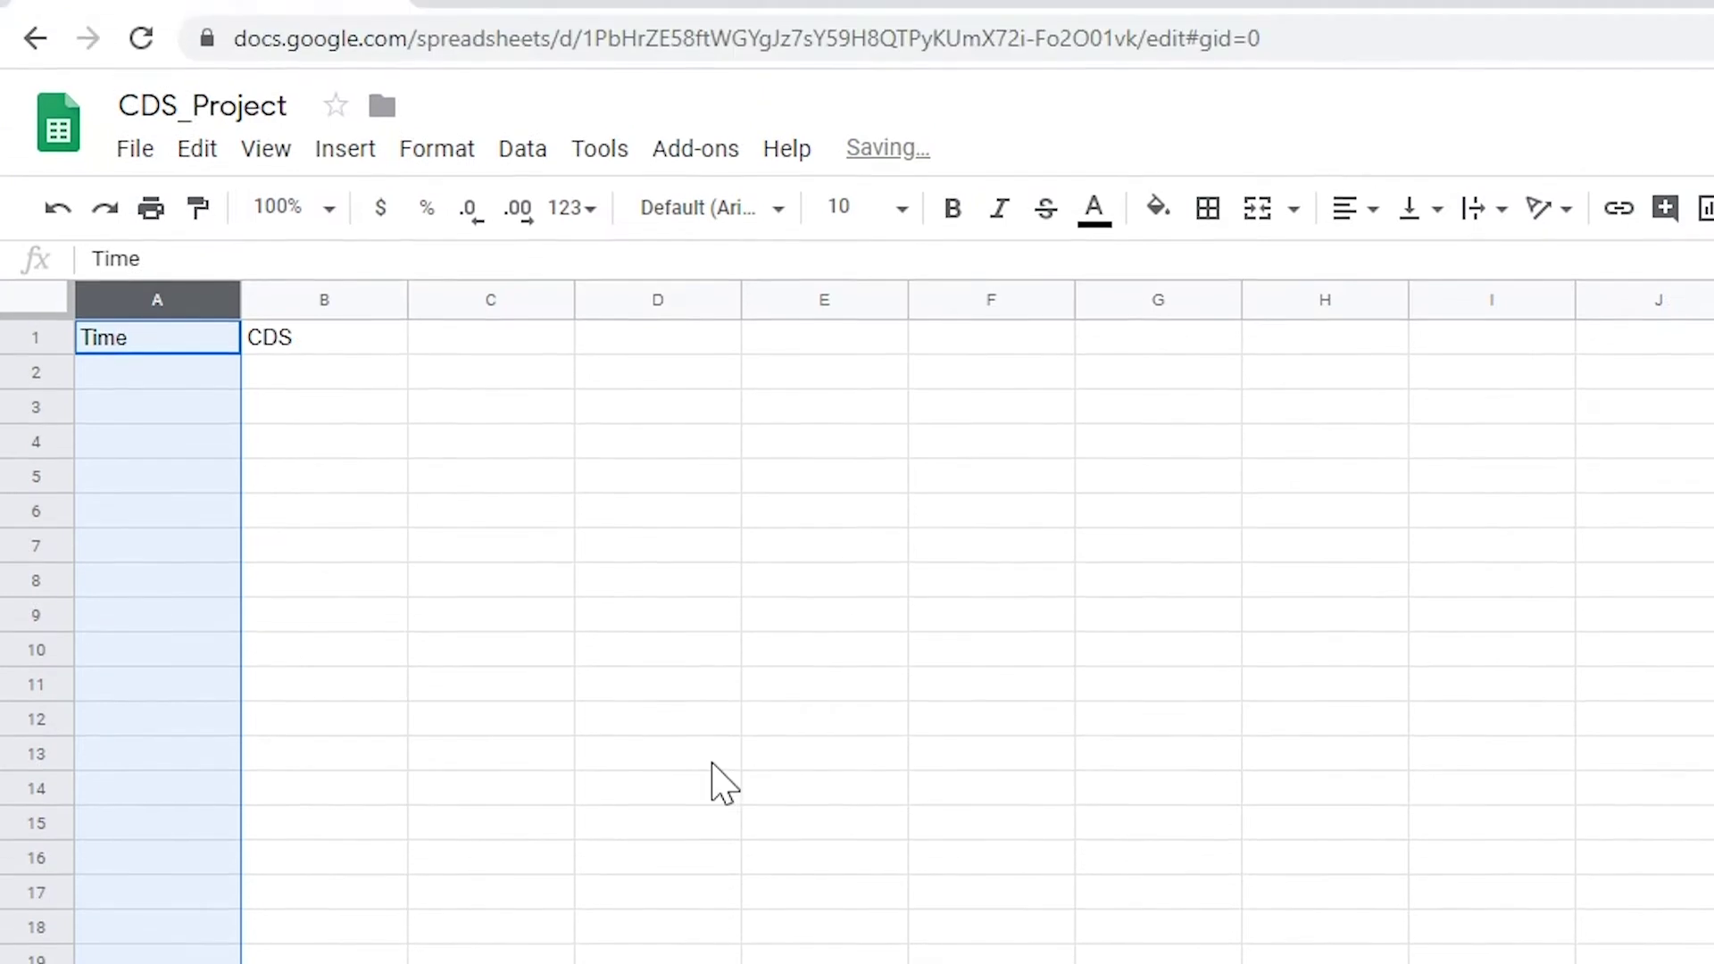
left_click(298, 387)
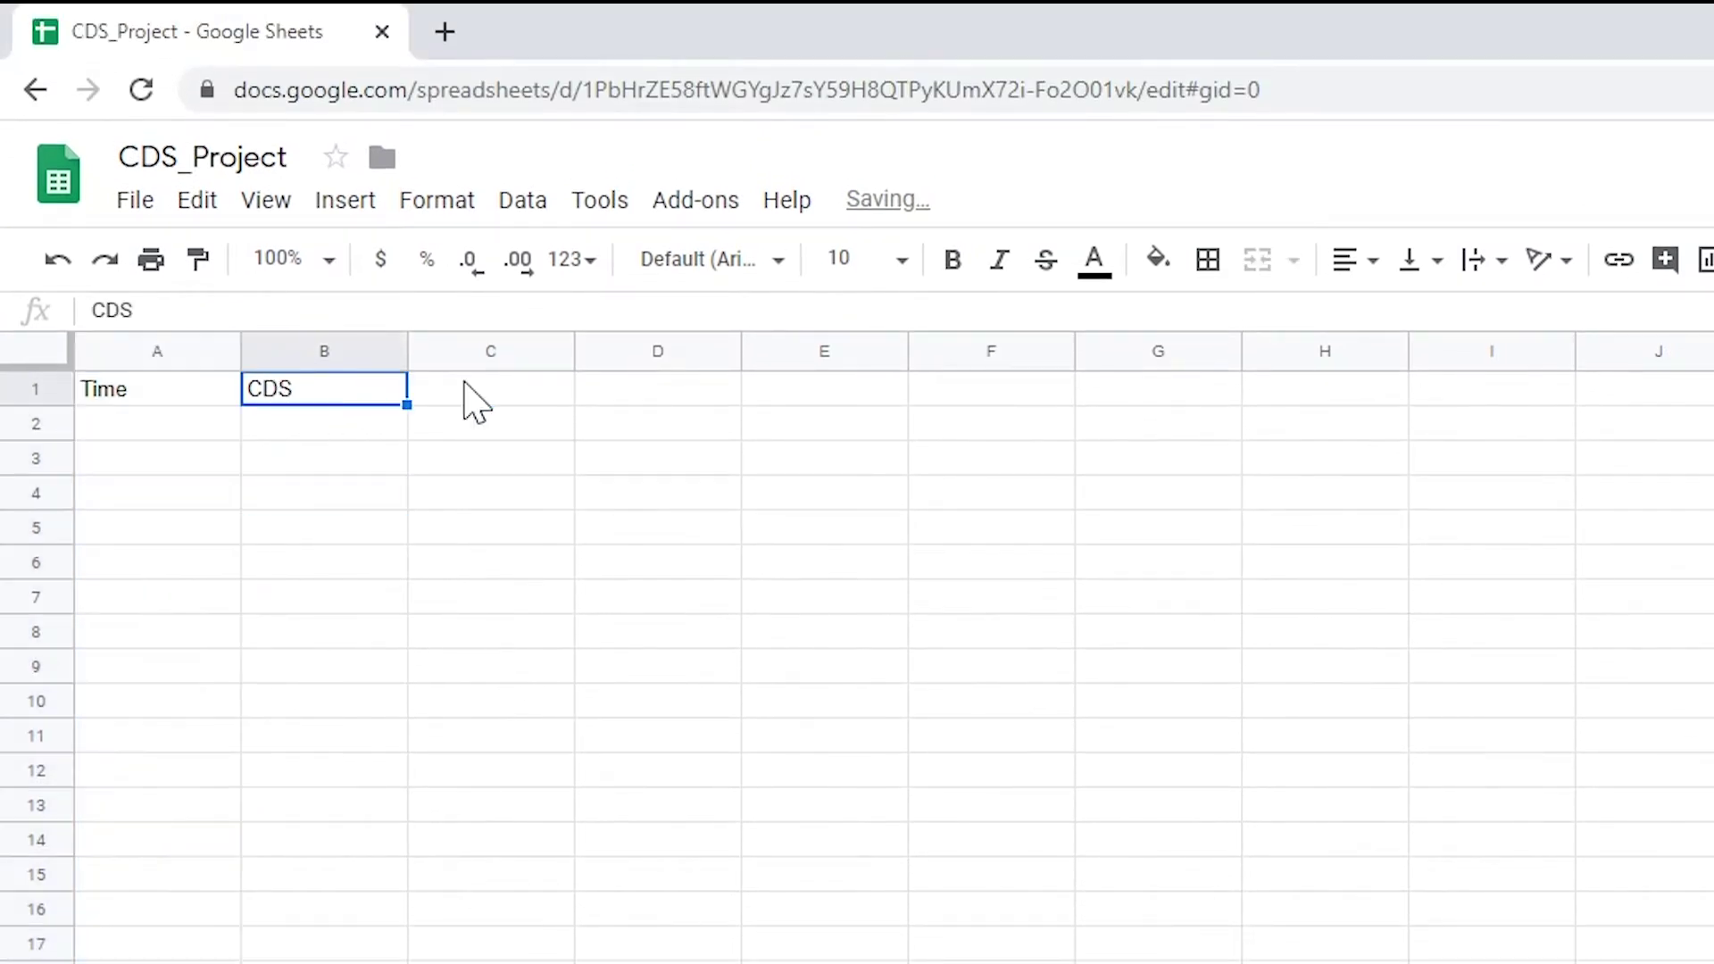
In the script editor, replace the starter template code with the pasted doGet script.
left_click(600, 204)
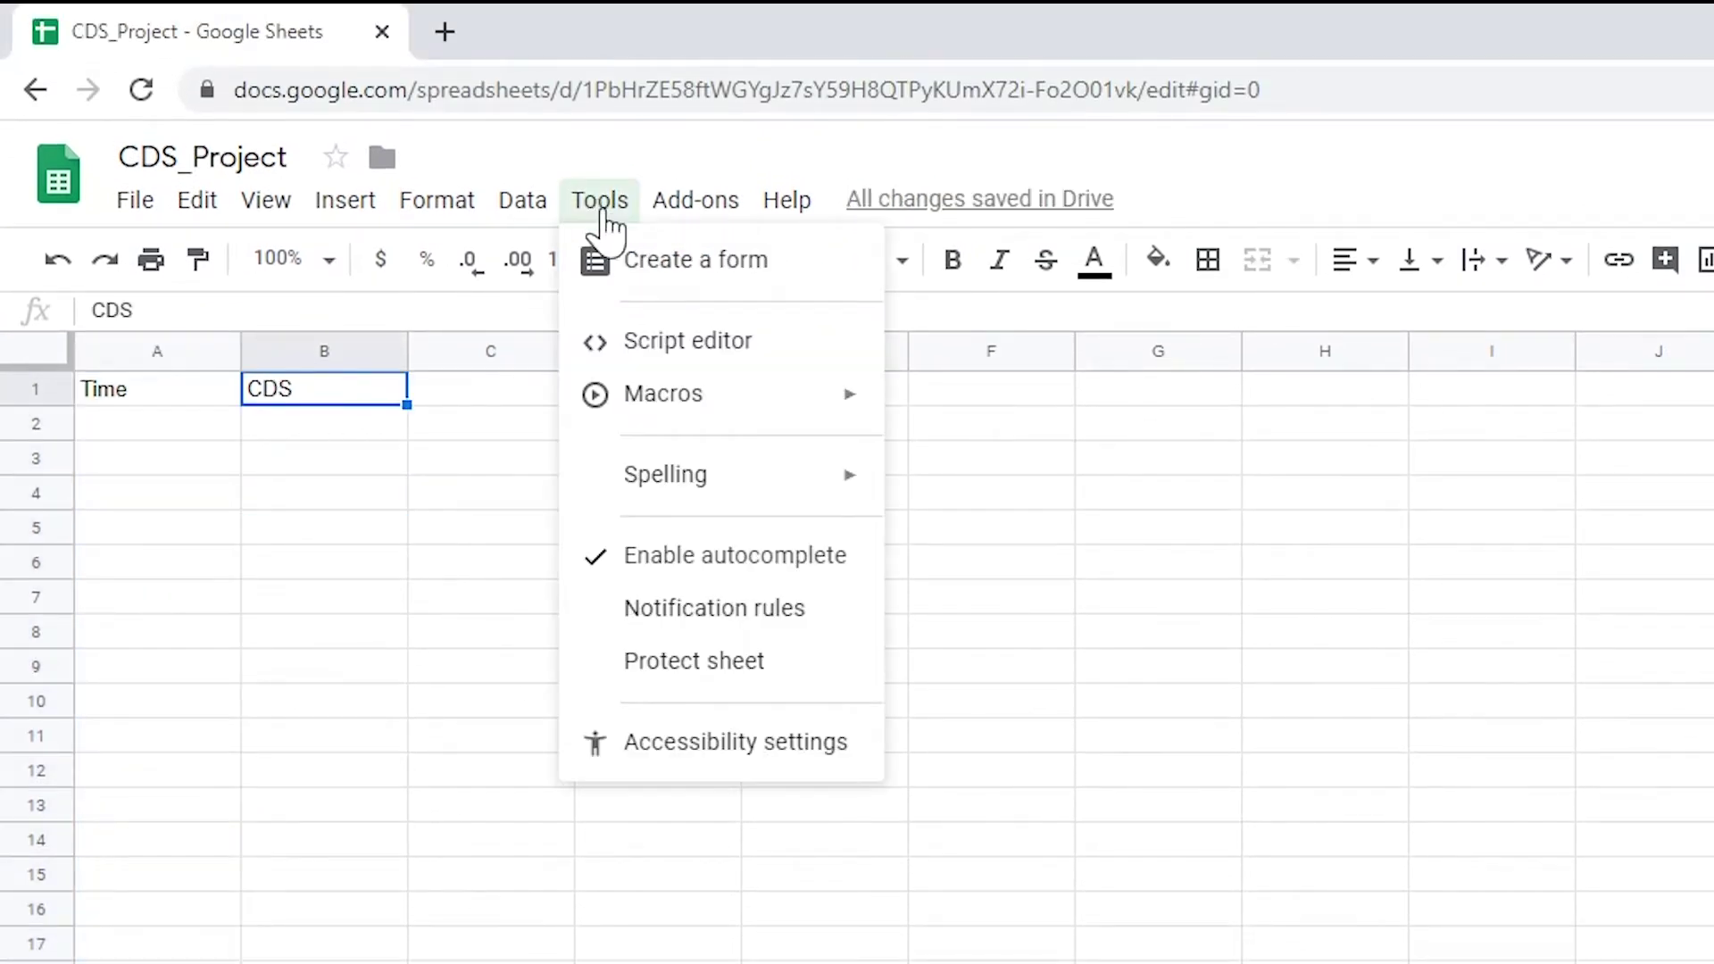
left_click(668, 348)
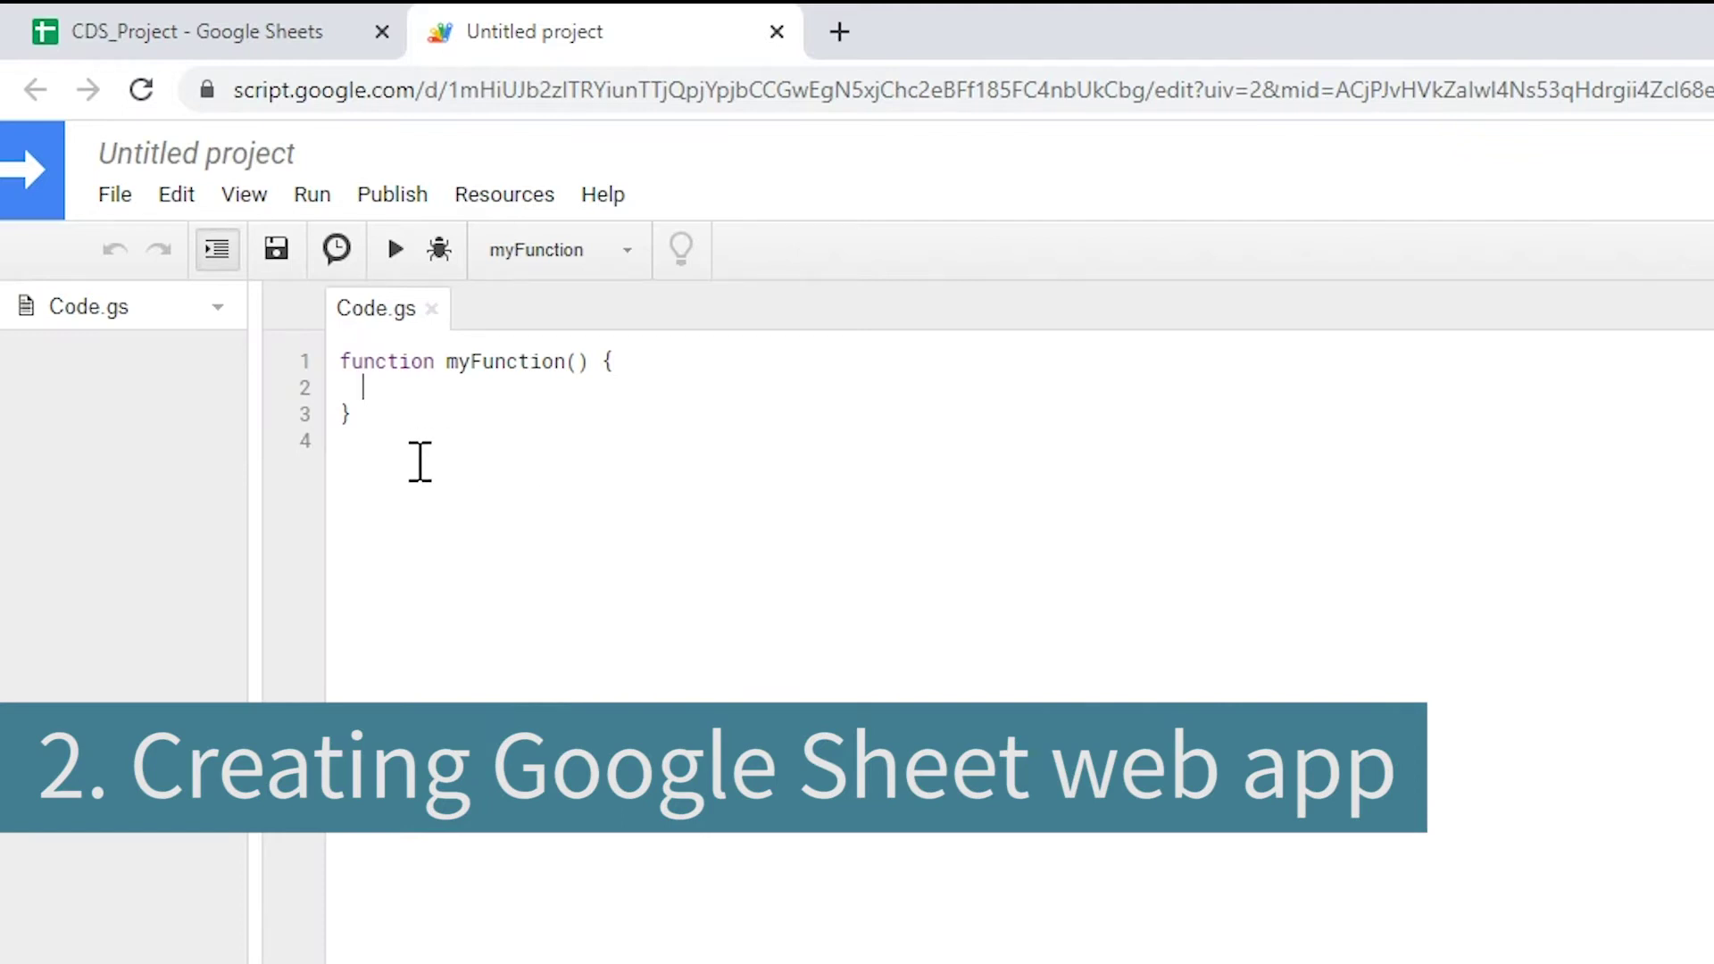
left_click_drag(497, 524, 318, 361)
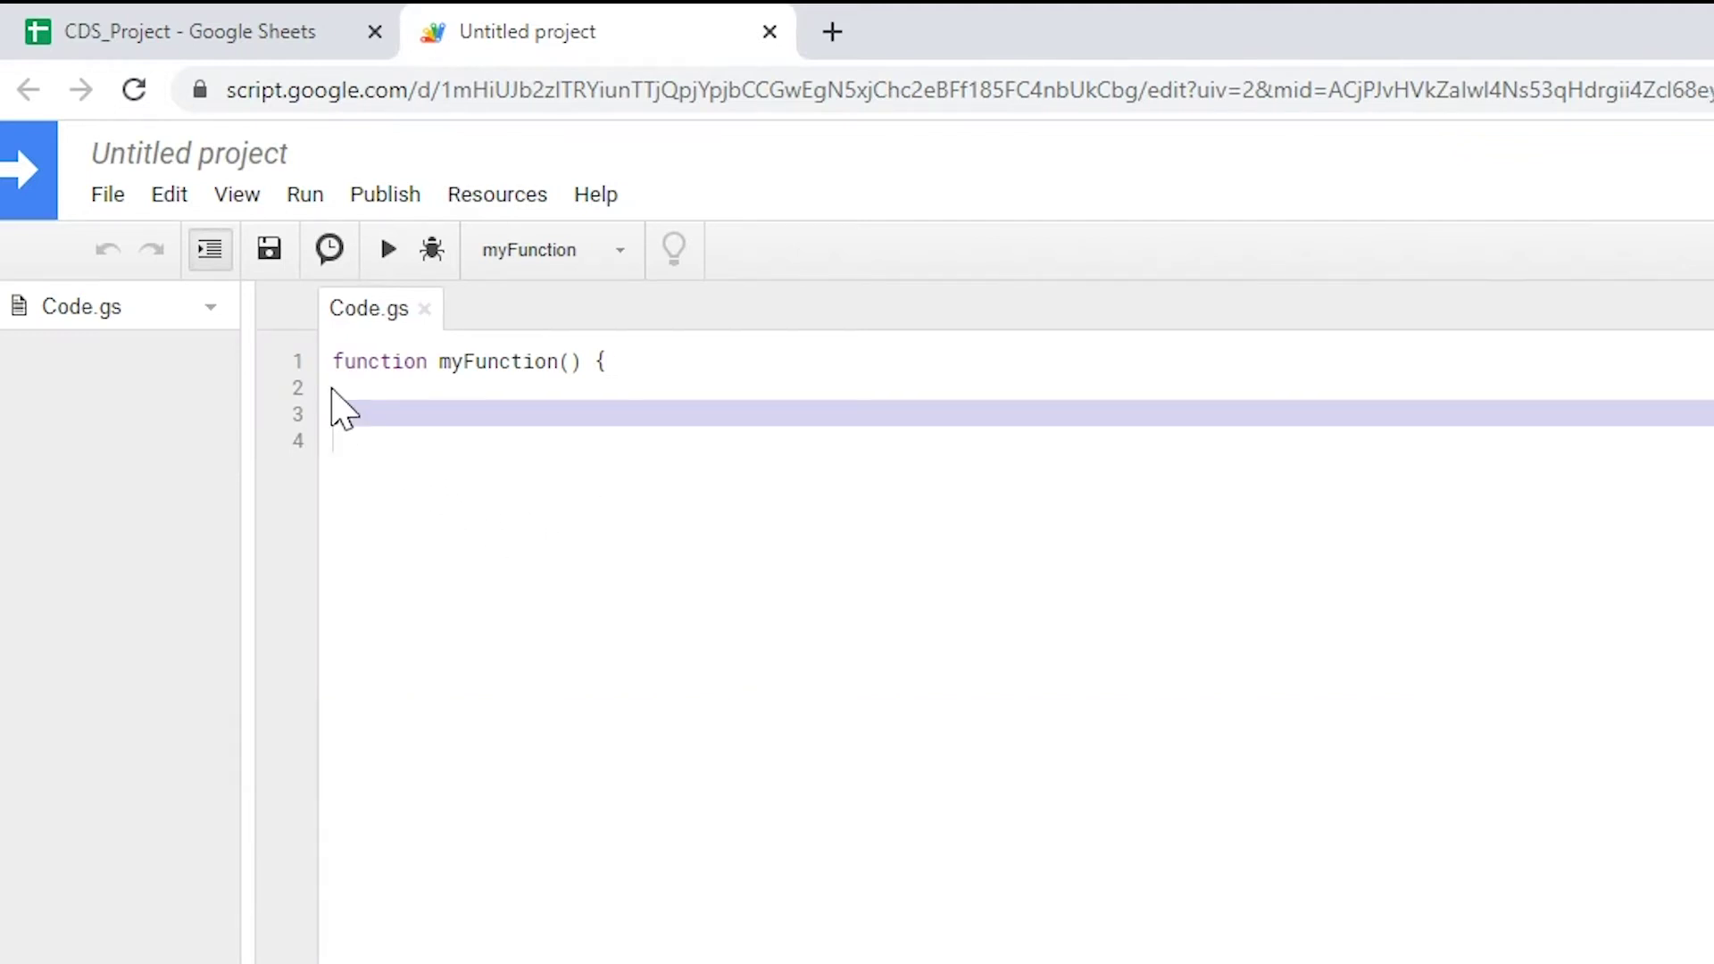
key("Delete")
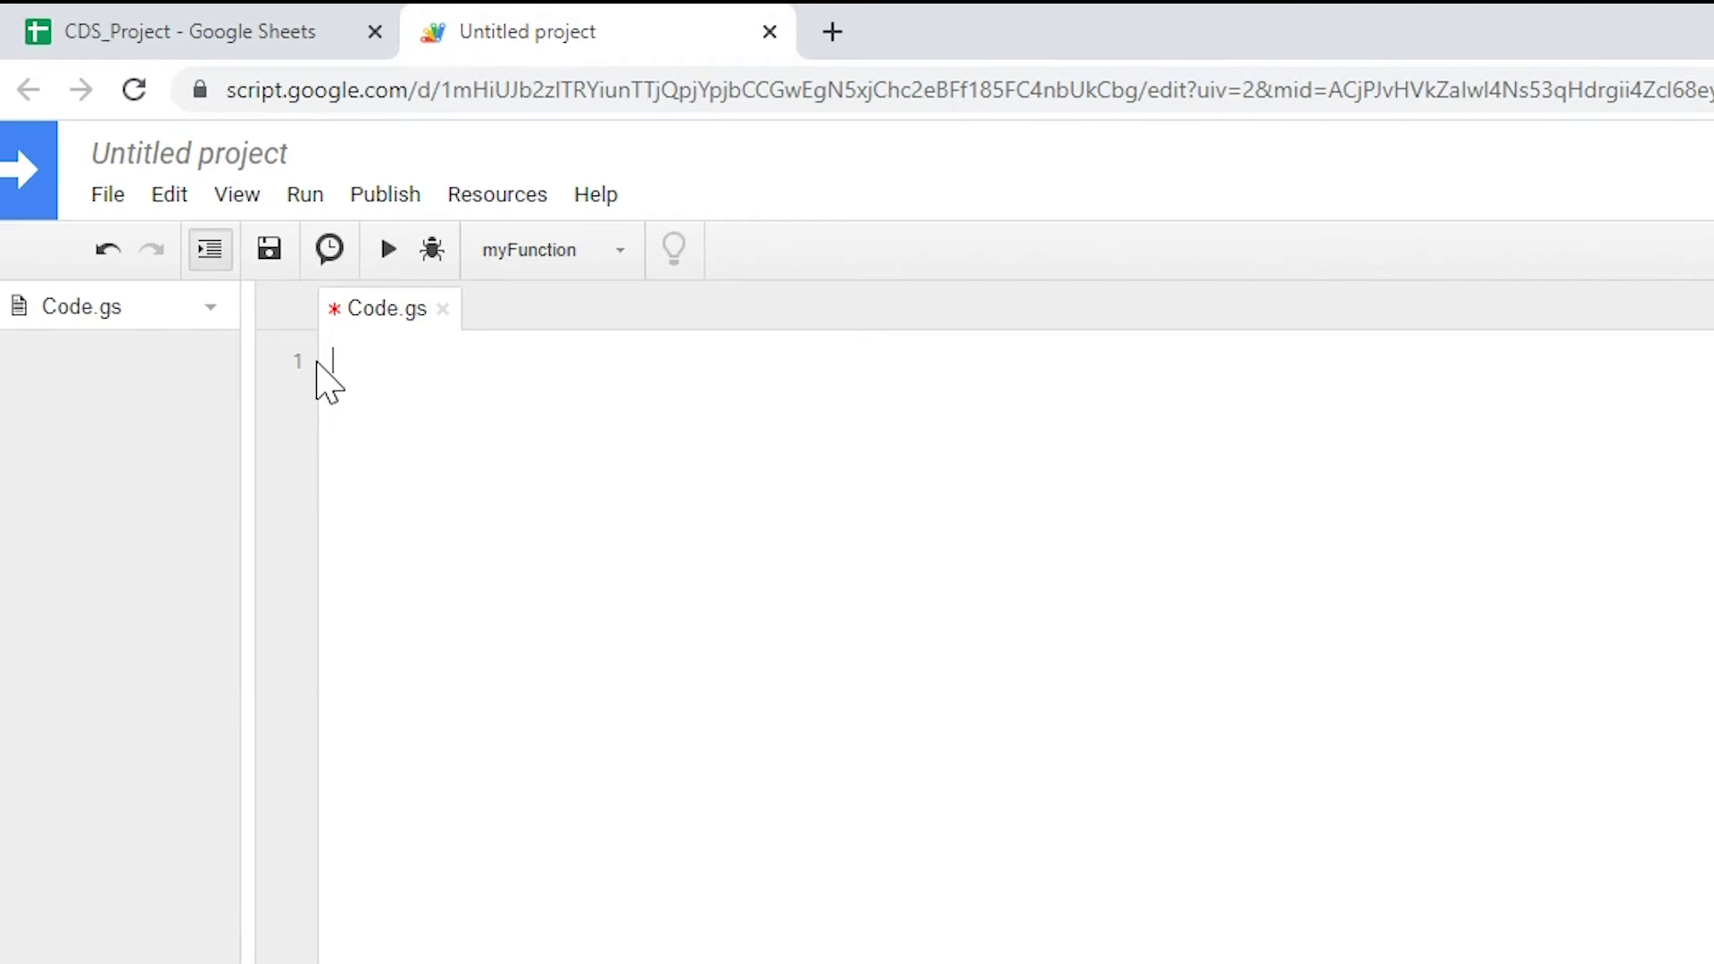
key("ctrl+v")
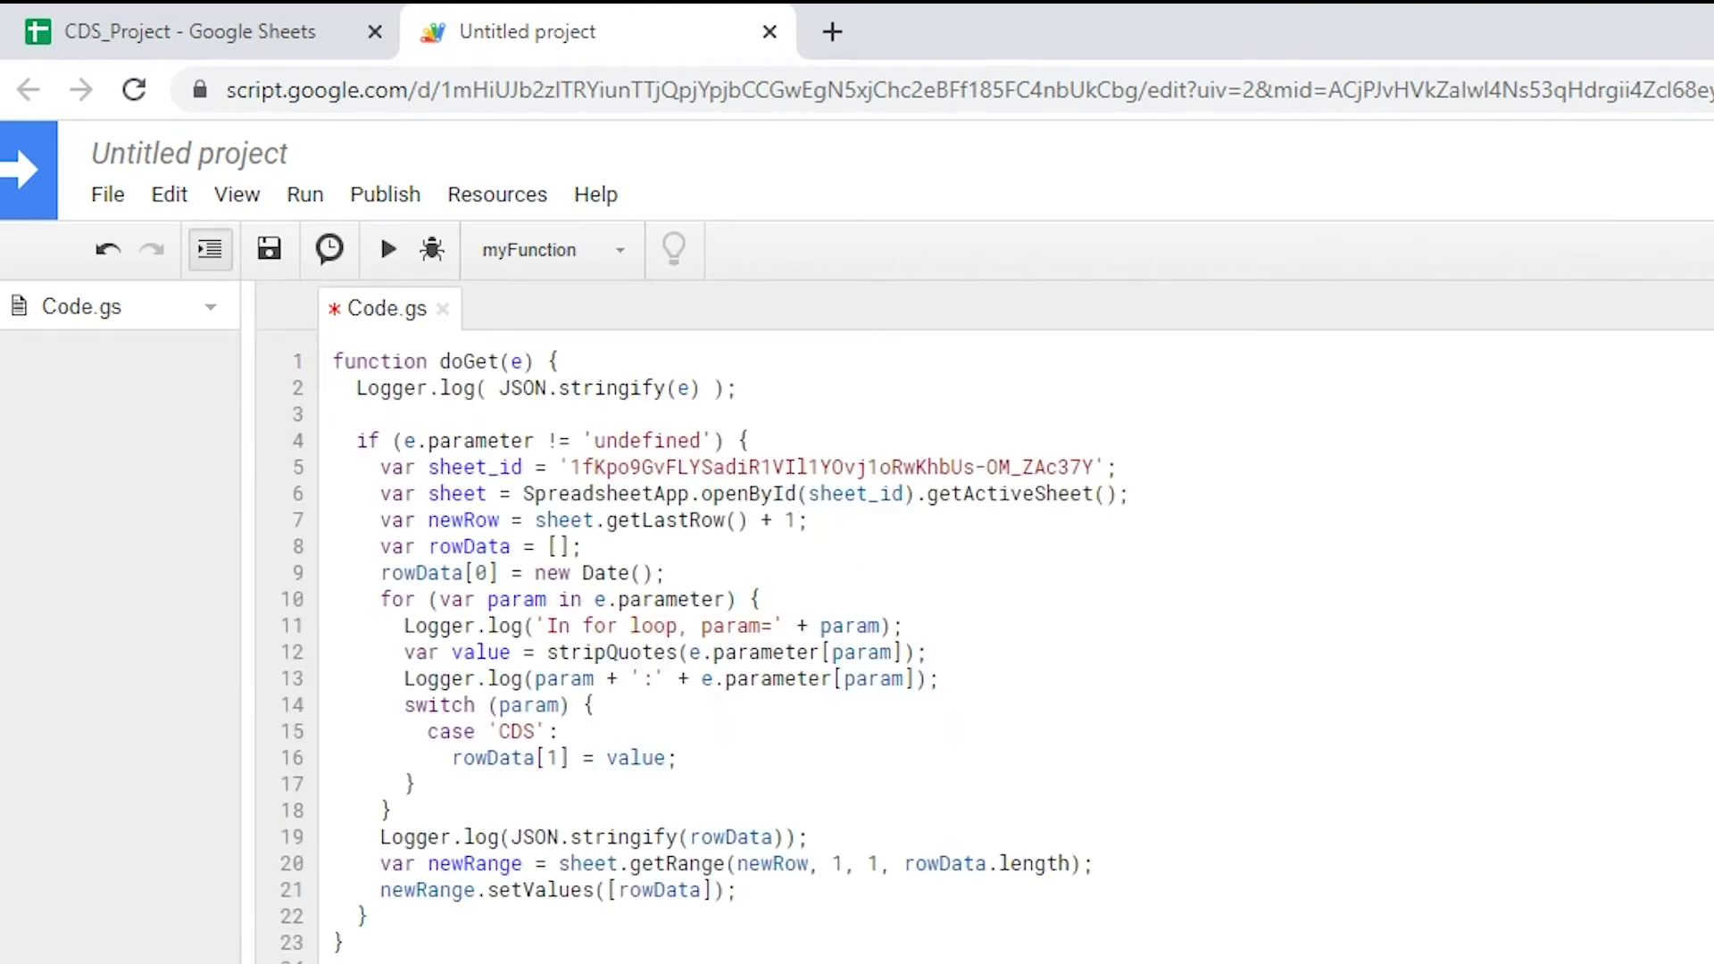
Delete the old sheet ID inside the sheet_id quotes on line 5.
left_click(1007, 807)
left_click_drag(332, 357, 1596, 954)
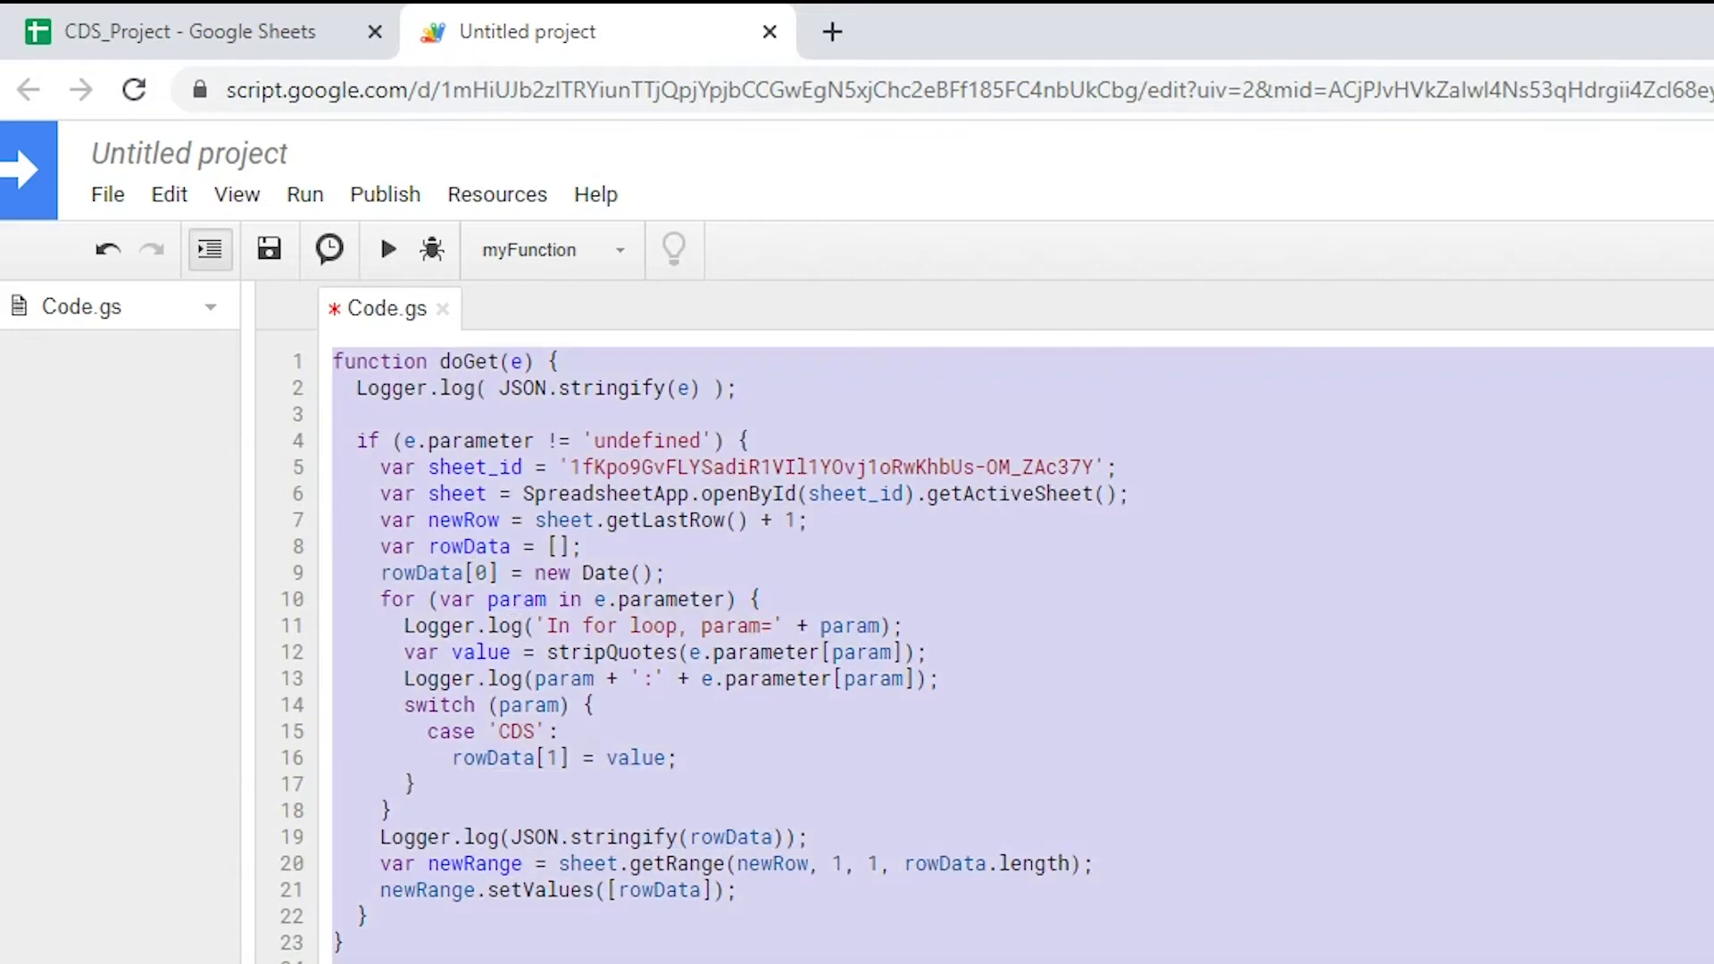
left_click(1338, 893)
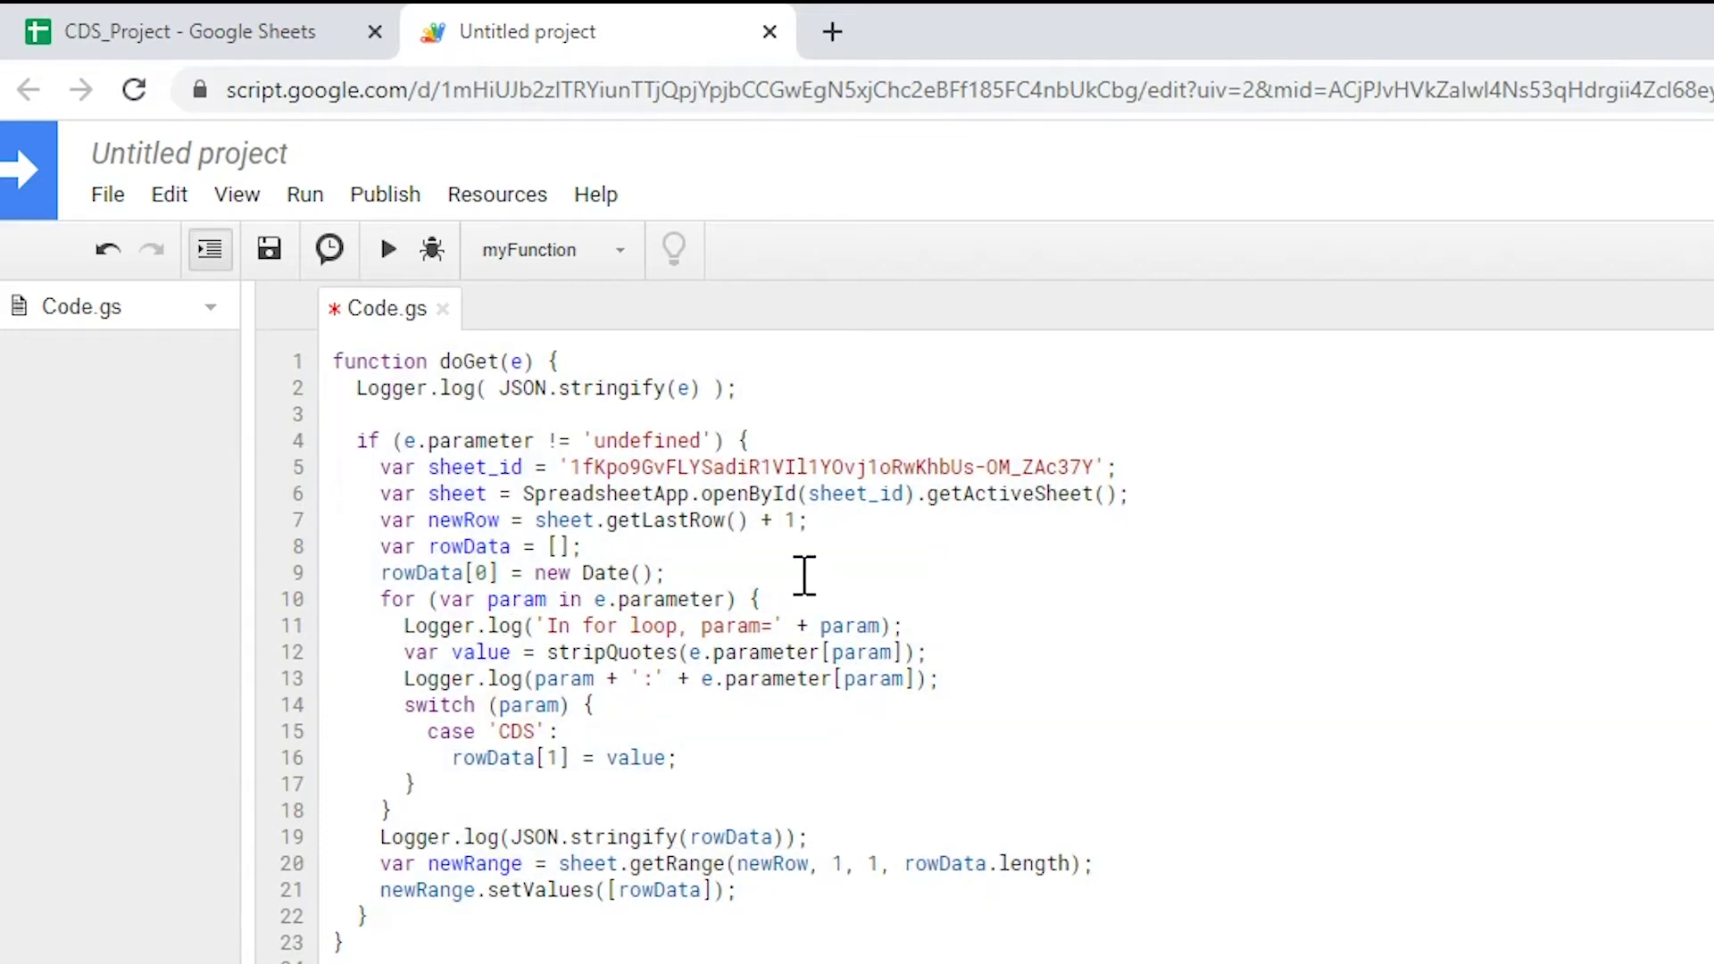
left_click_drag(571, 466, 1090, 467)
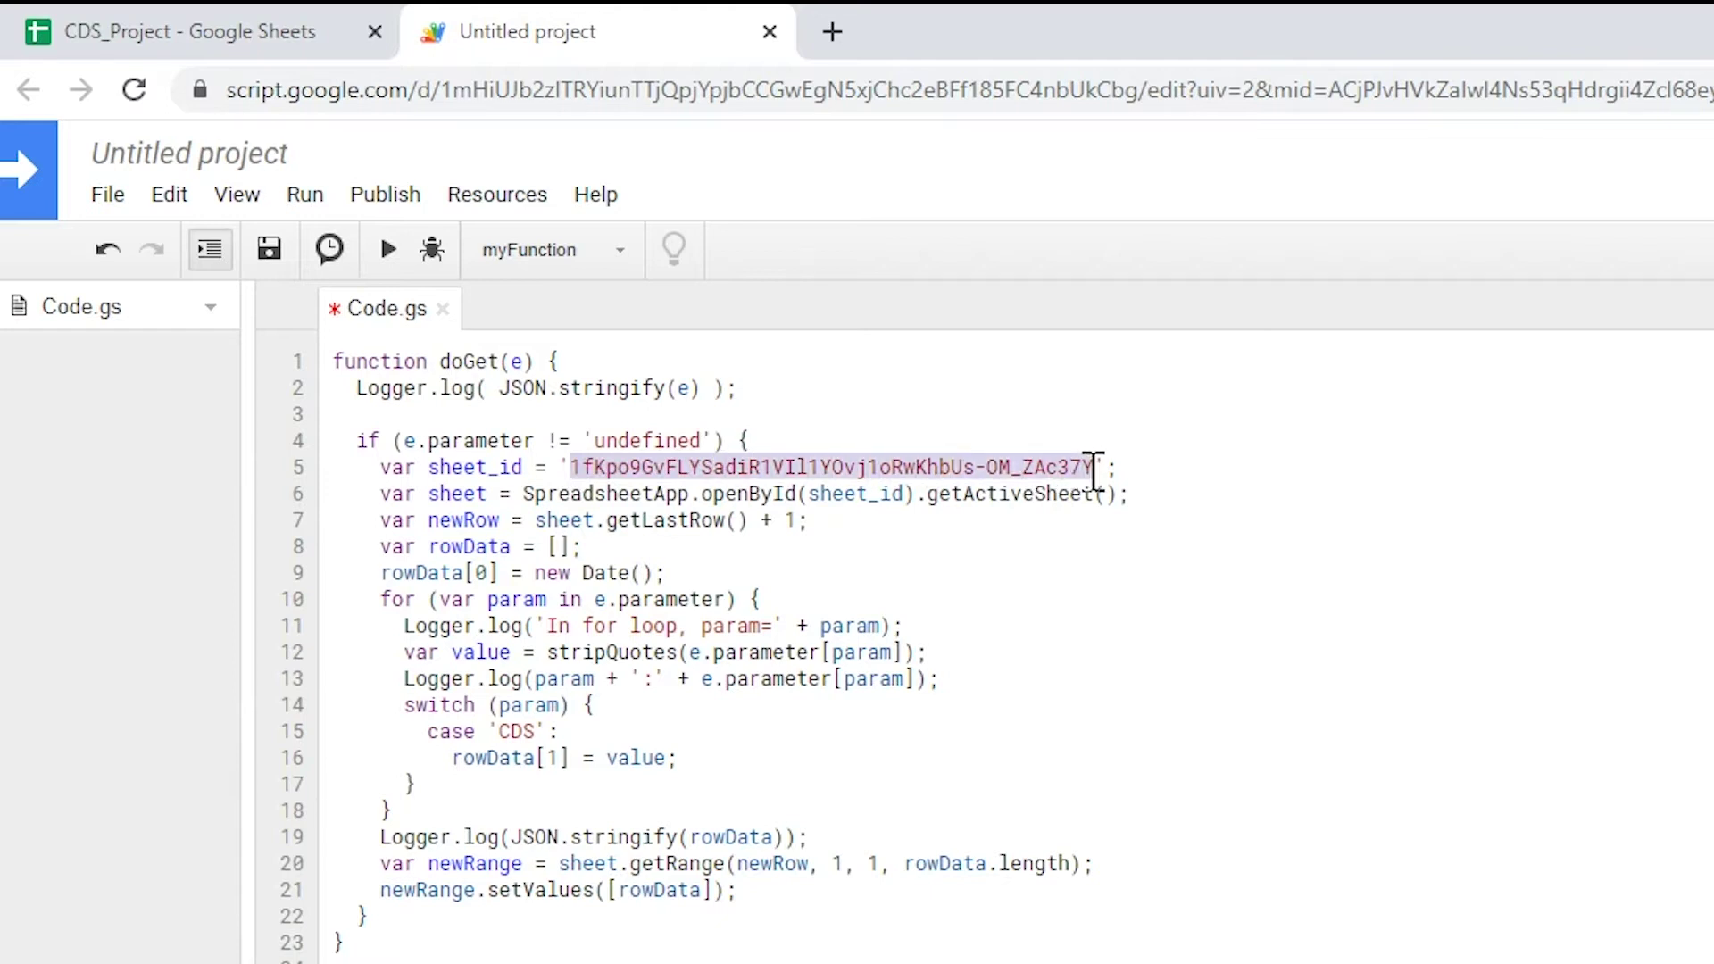
key("BackSpace")
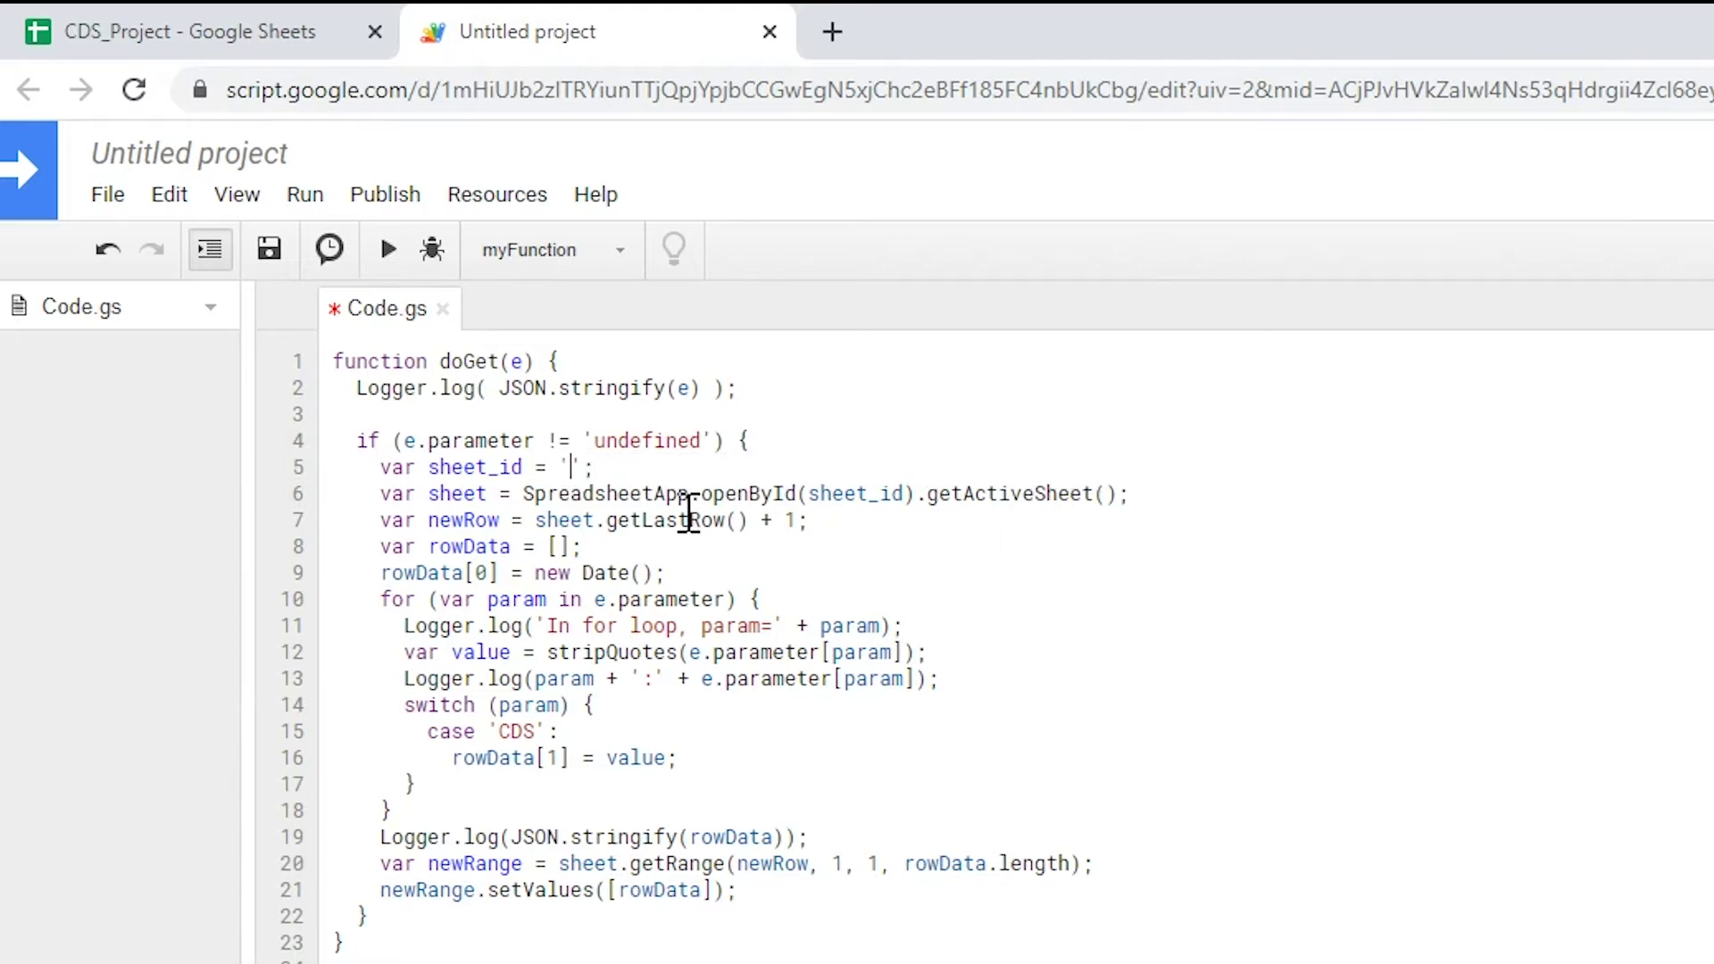
Copy the sheet ID from the CDS_Project spreadsheet's web address.
left_click(255, 51)
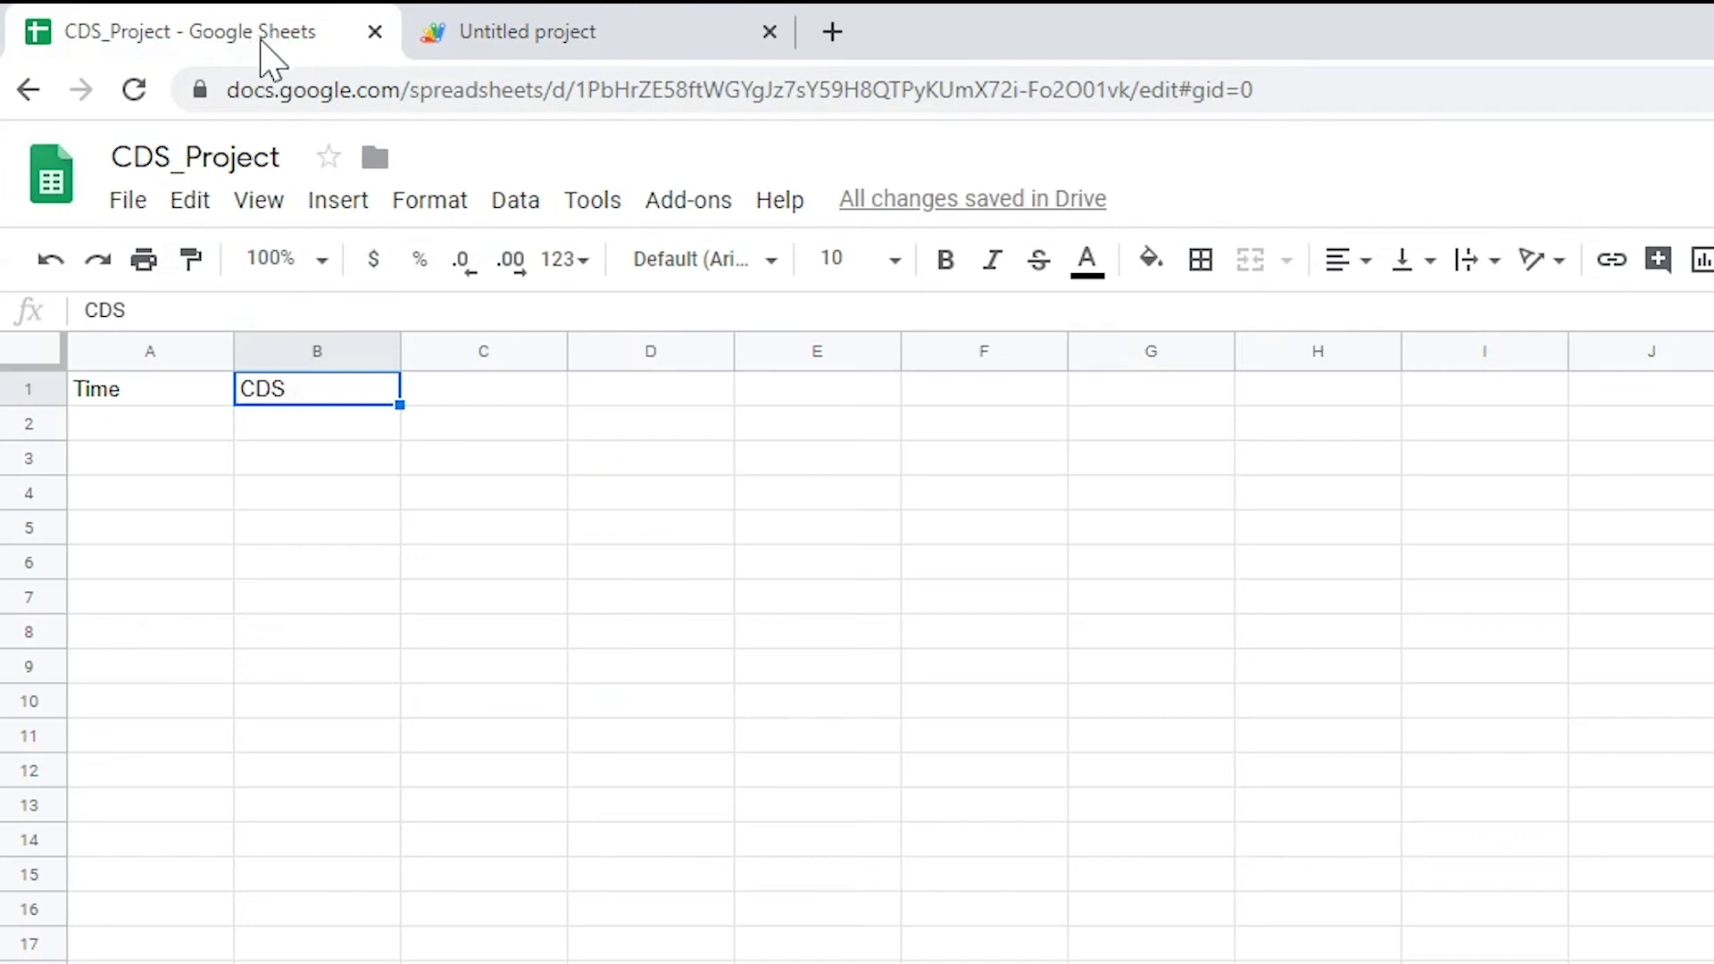
left_click(536, 89)
left_click(631, 90)
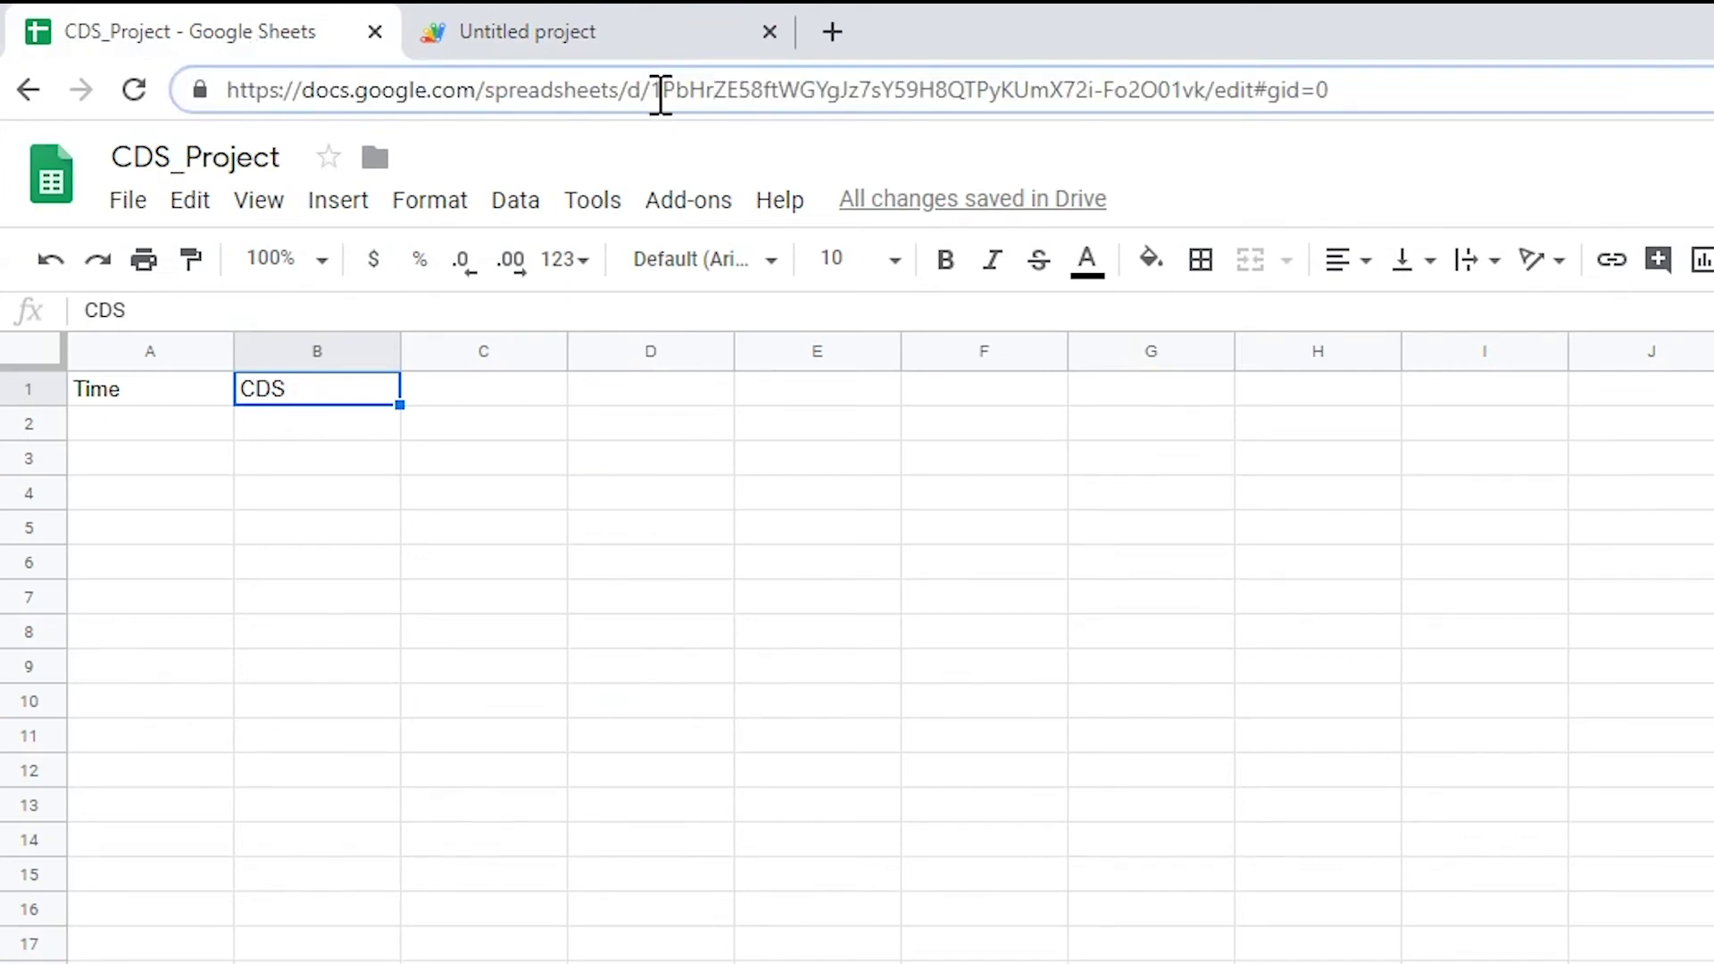
left_click_drag(657, 90, 1102, 89)
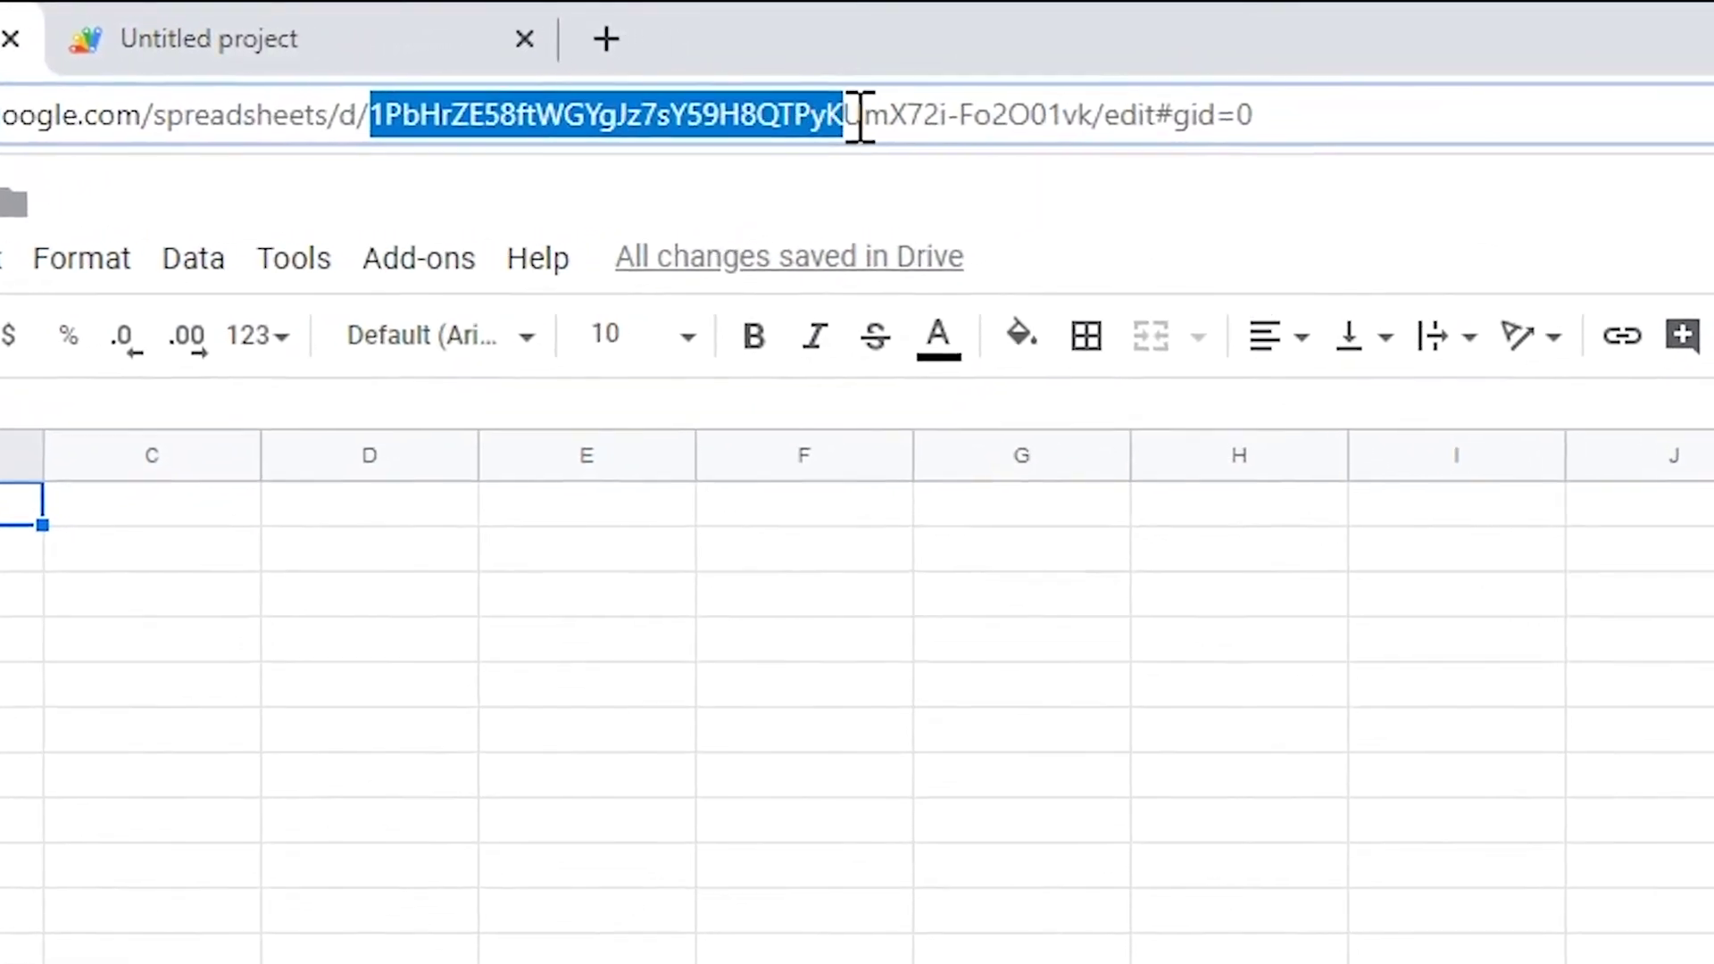
left_click_drag(905, 125, 1040, 125)
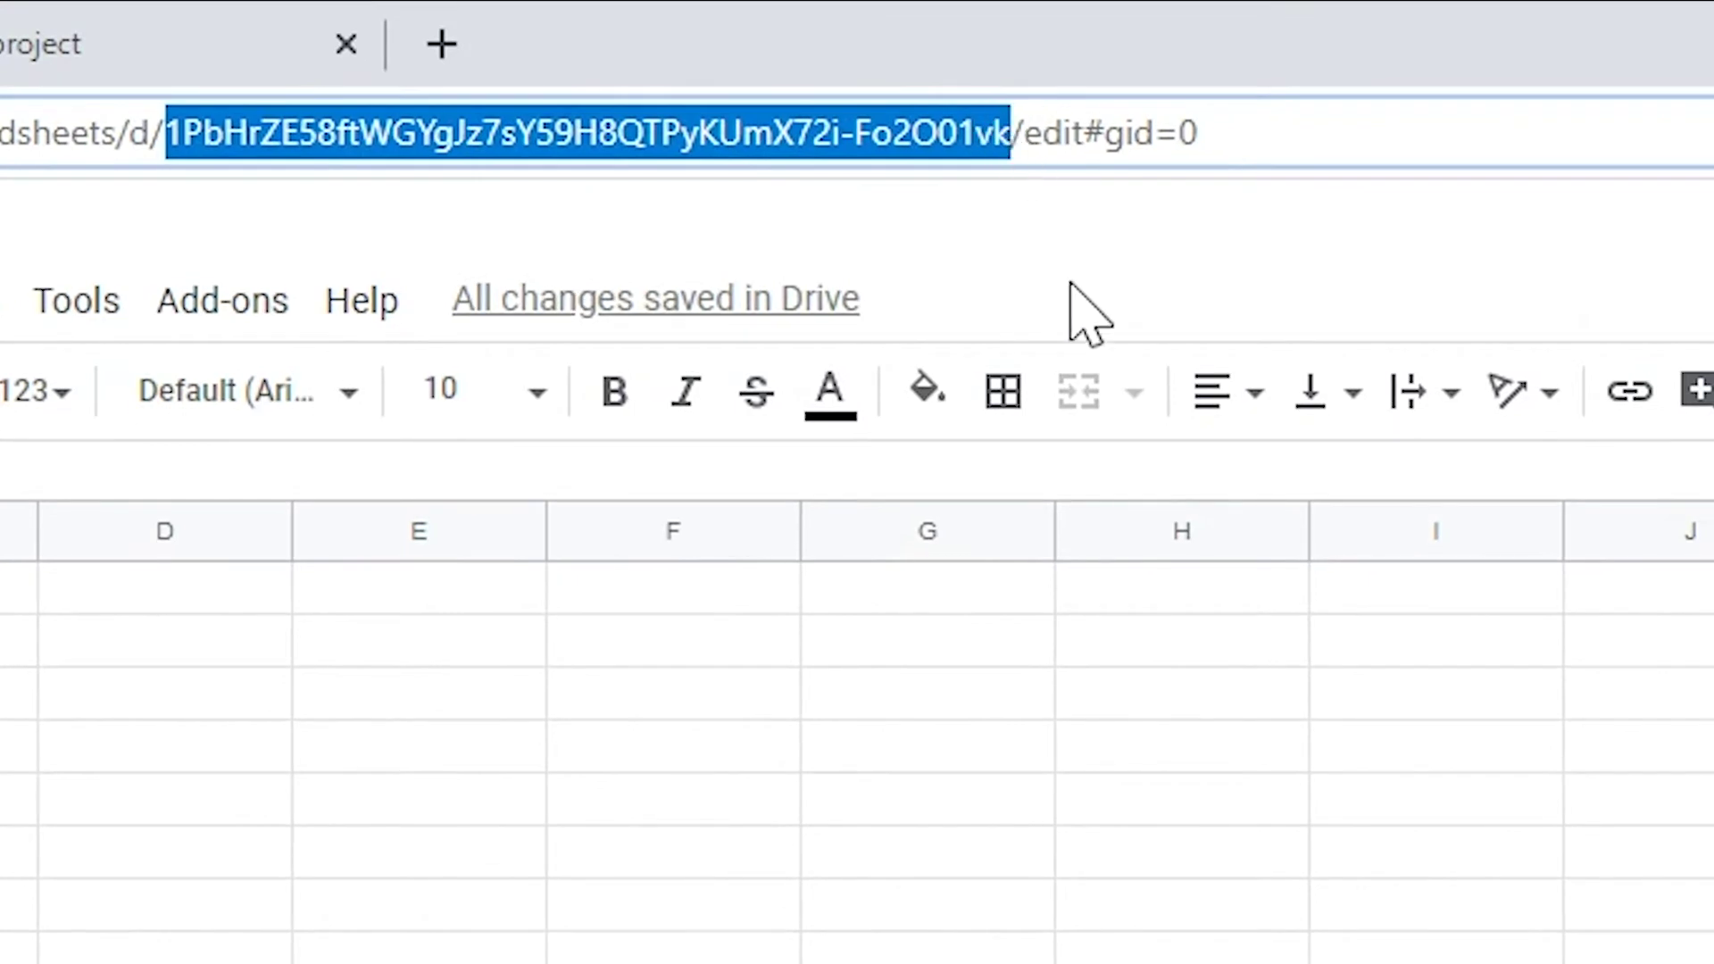
right_click(893, 143)
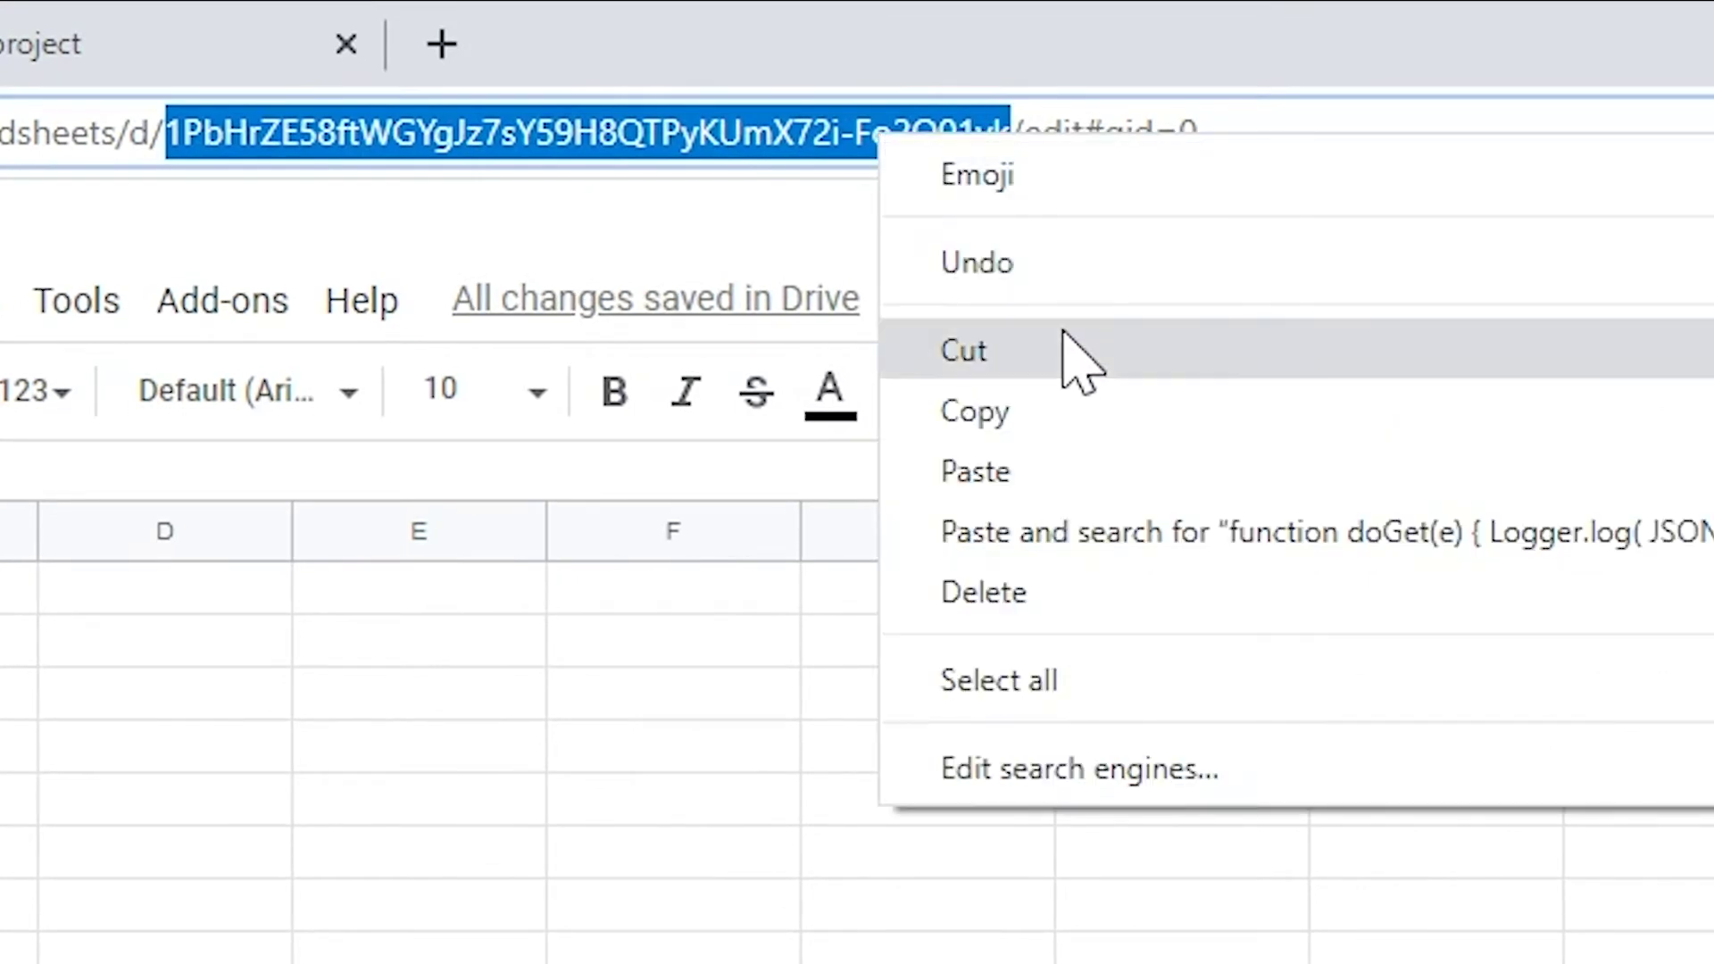
left_click(1083, 411)
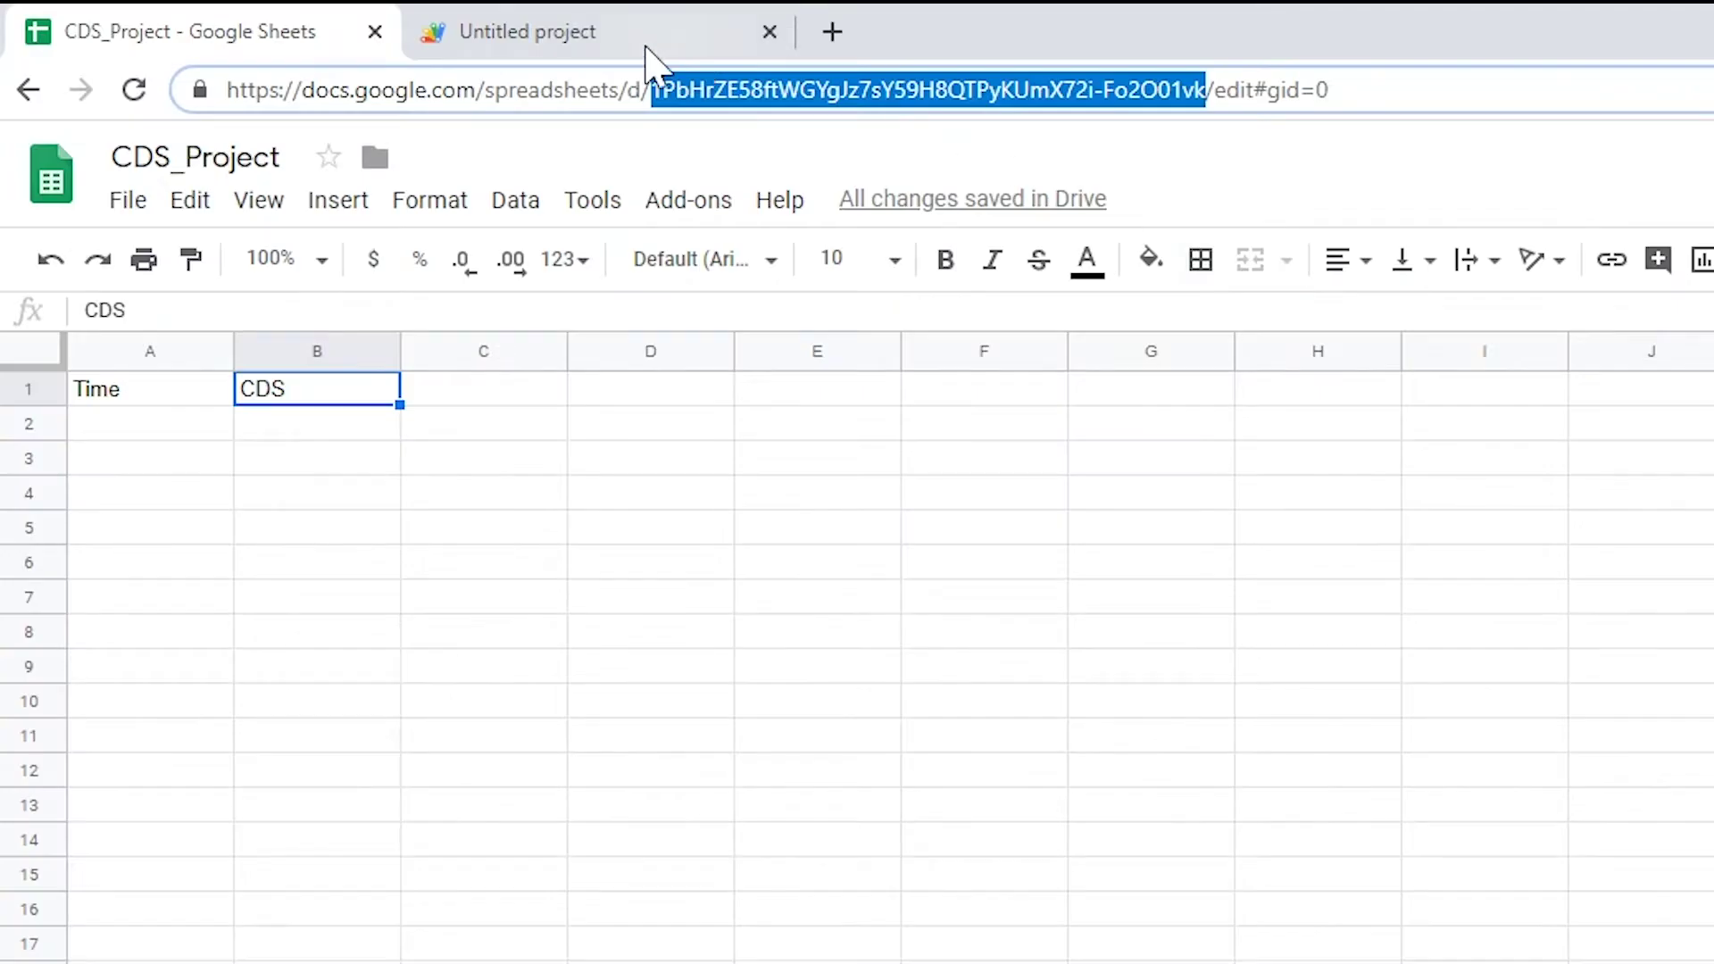
Paste the sheet ID between the sheet_id quotes on line 5 of the script.
left_click(582, 43)
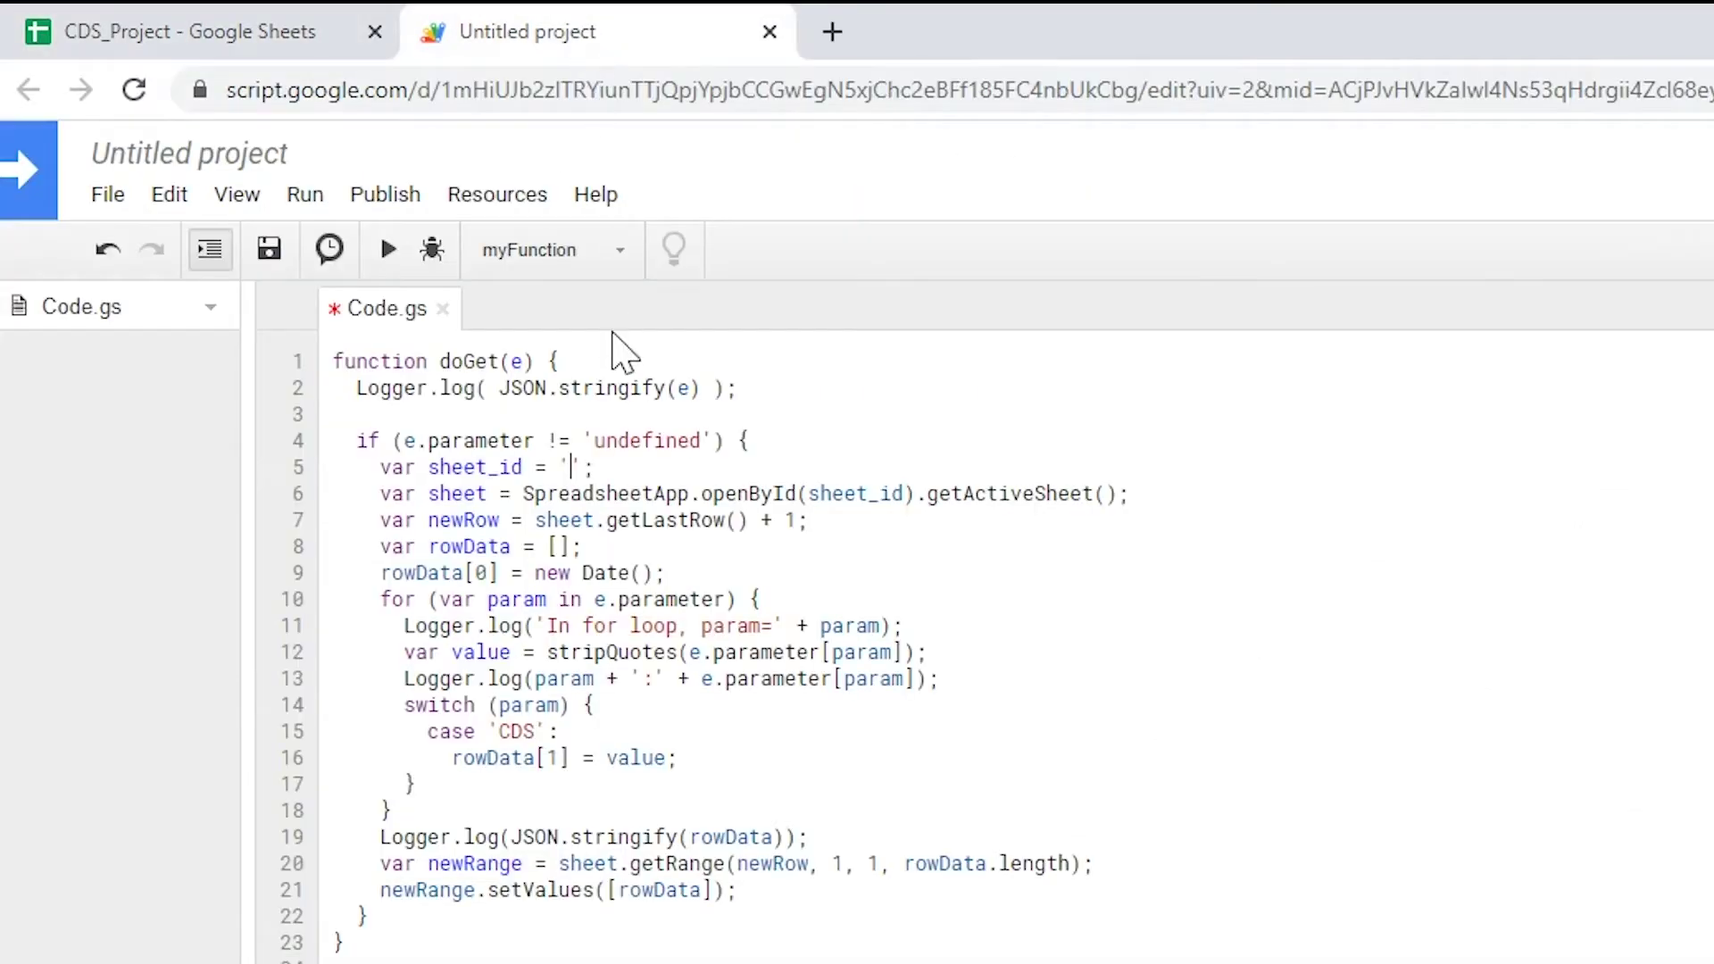
right_click(568, 464)
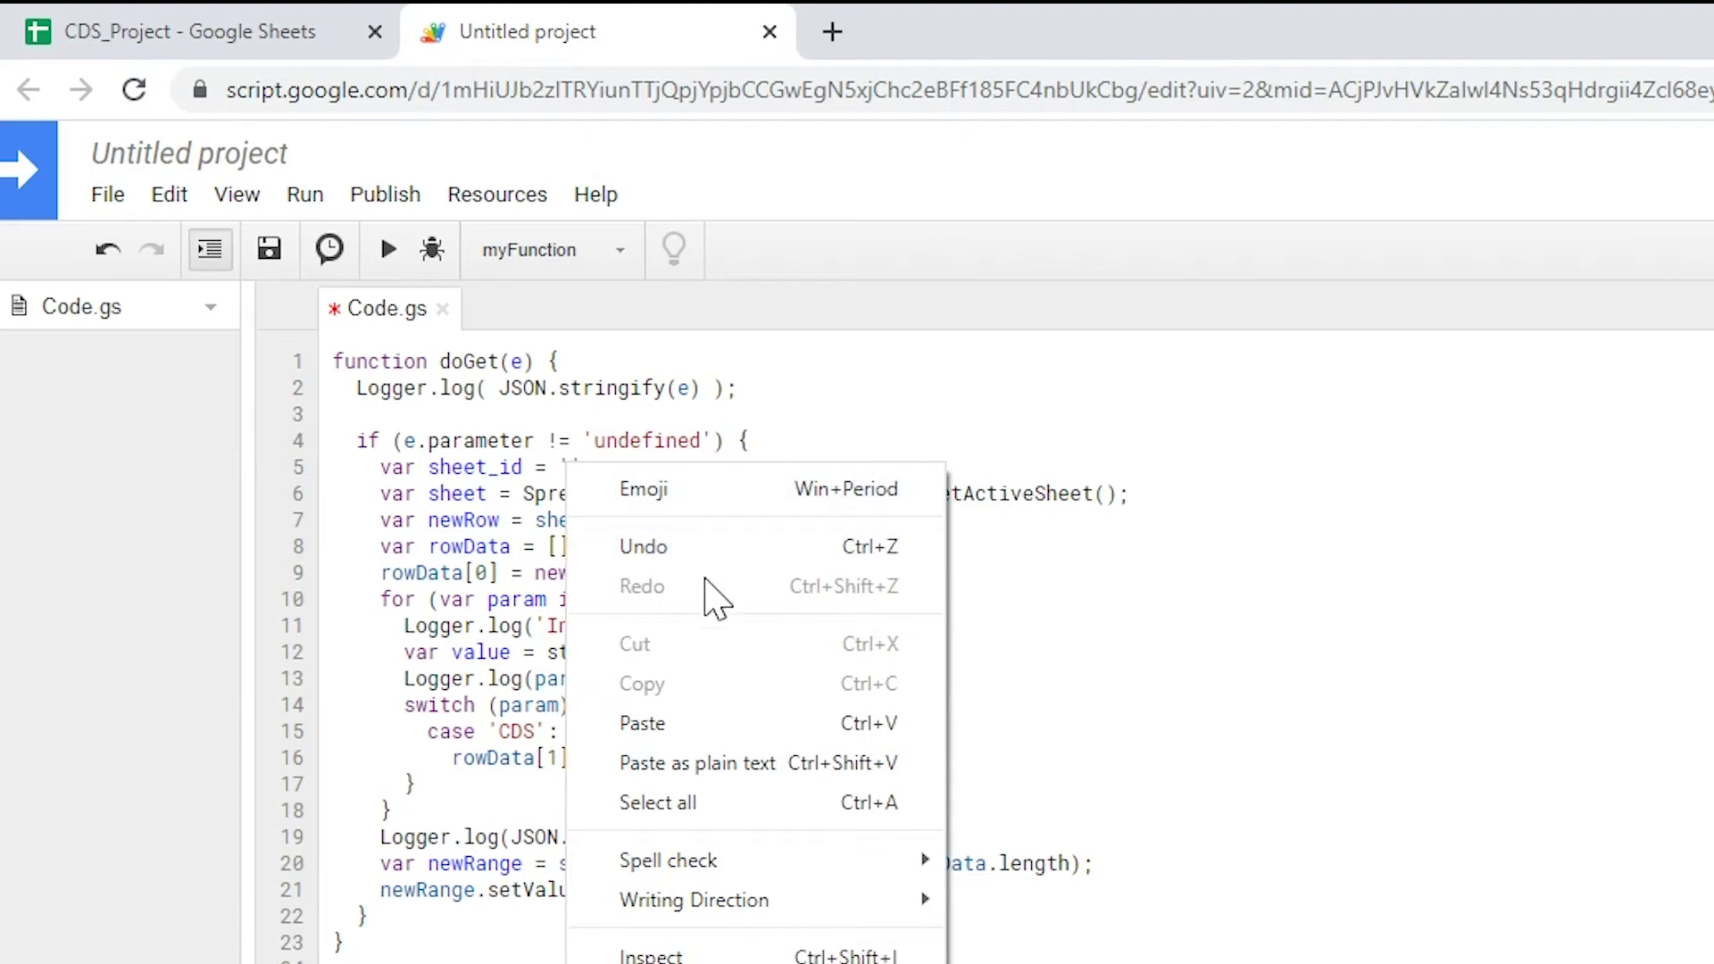
left_click(726, 728)
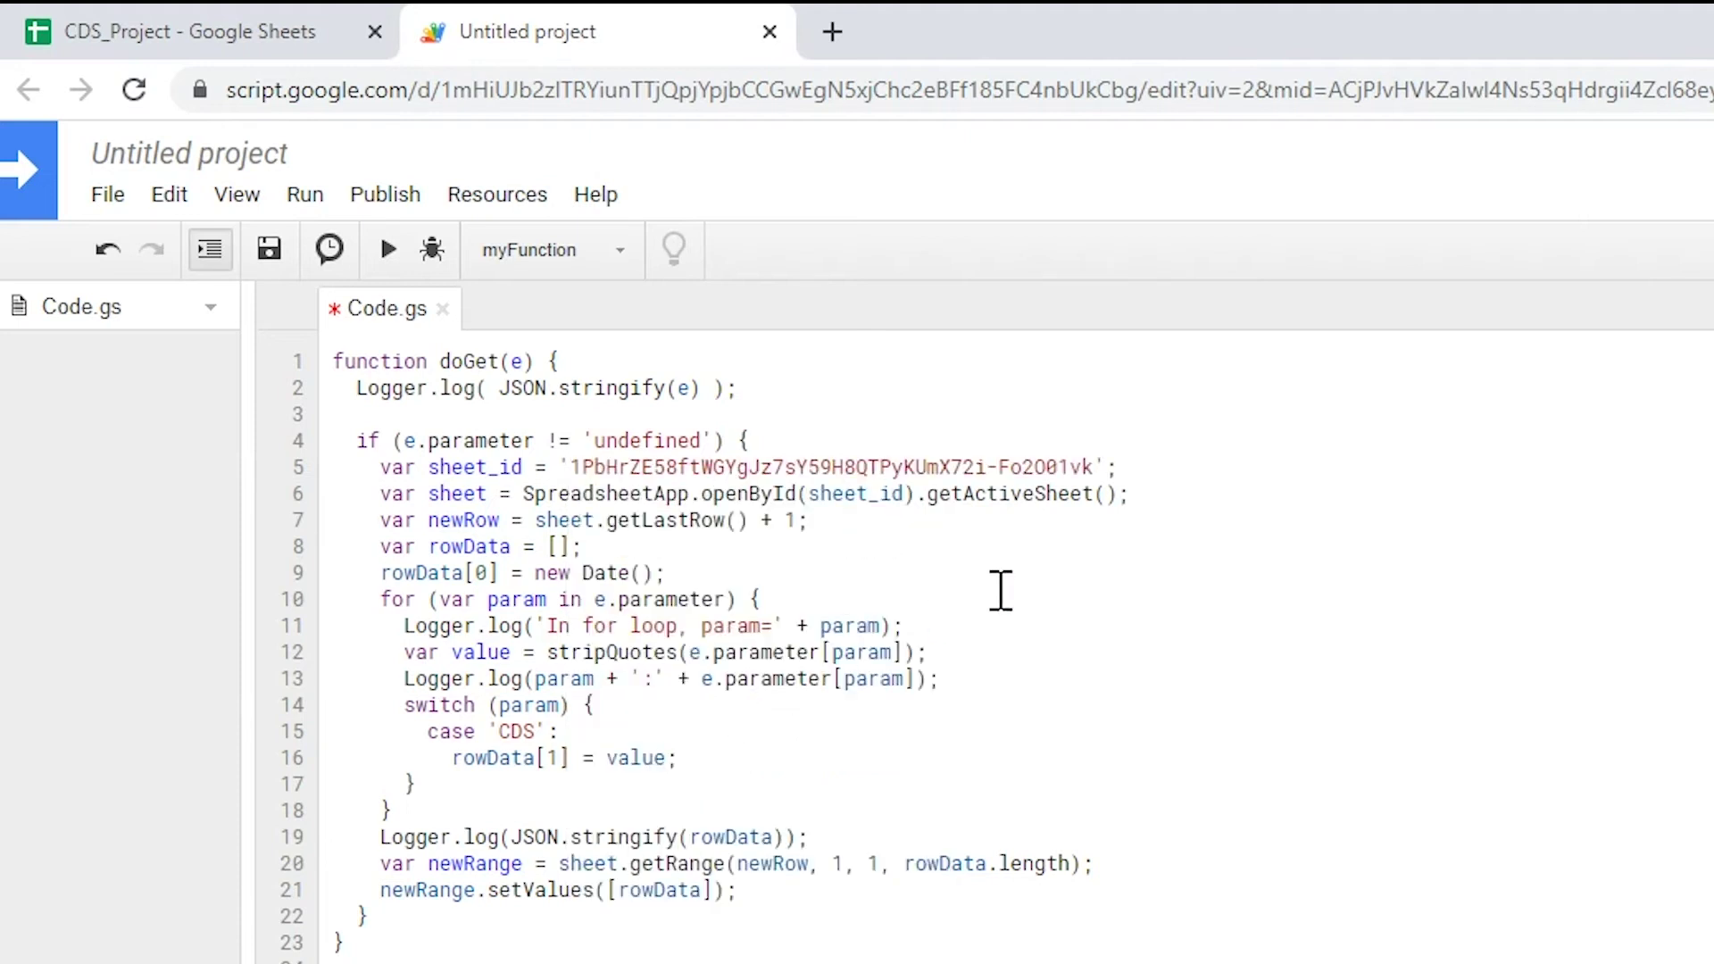
left_click(1137, 468)
left_click_drag(571, 466, 1091, 468)
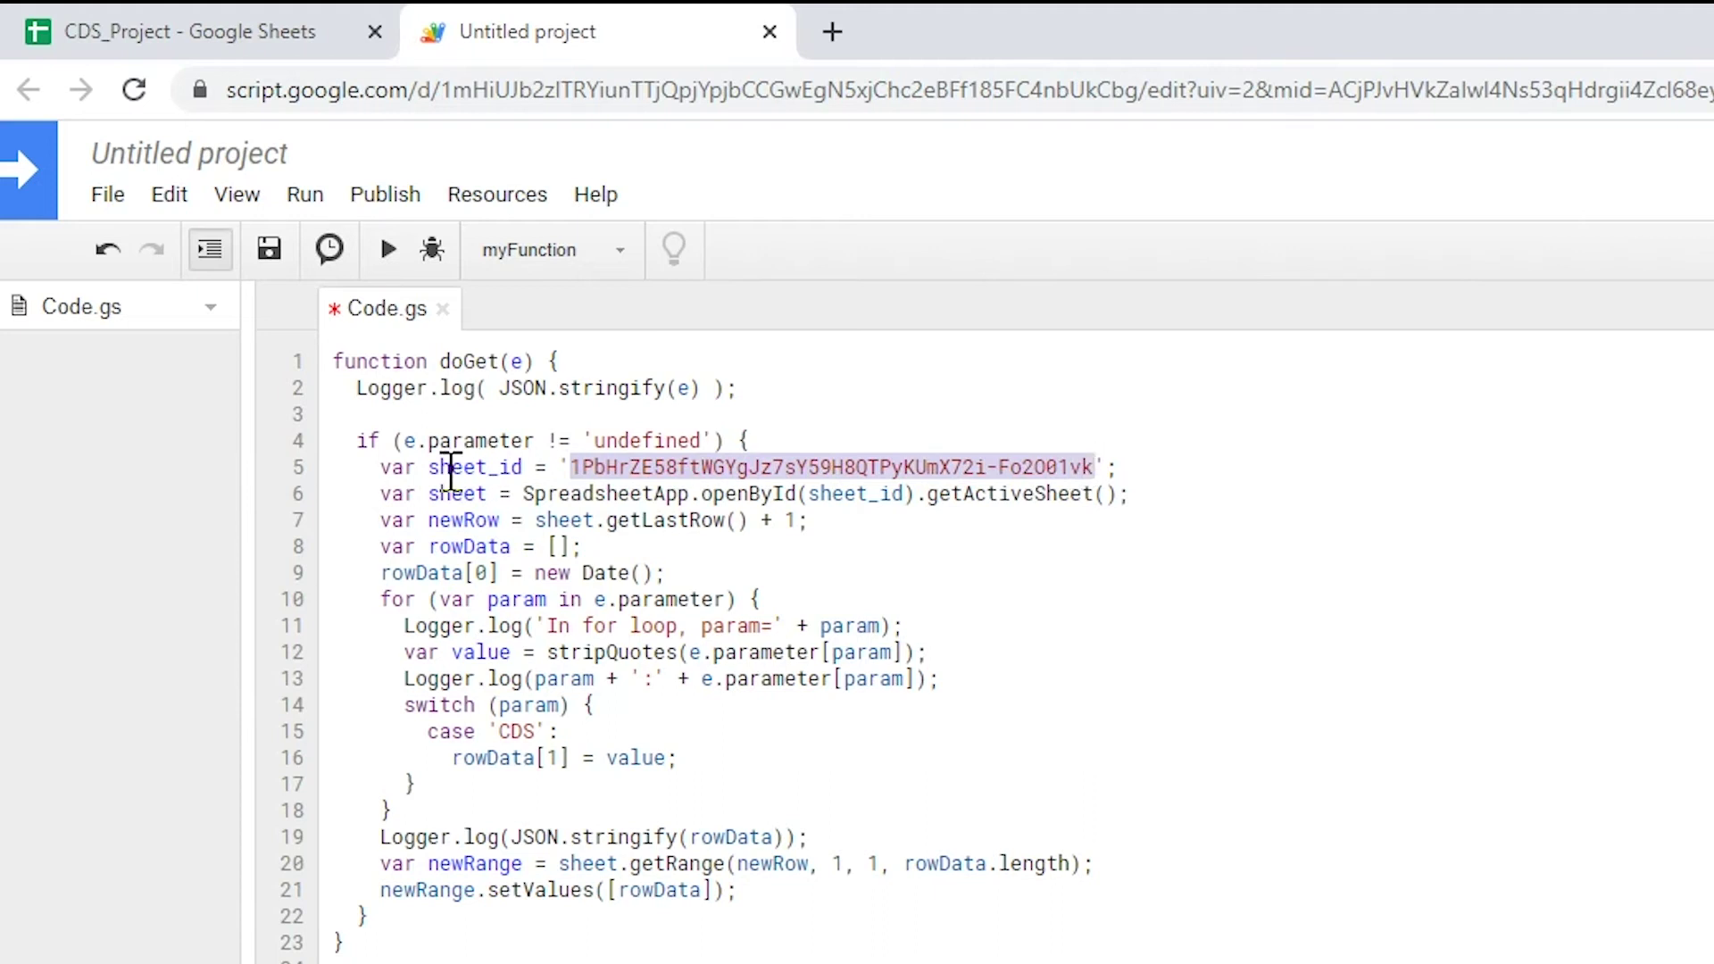
left_click_drag(429, 469, 524, 468)
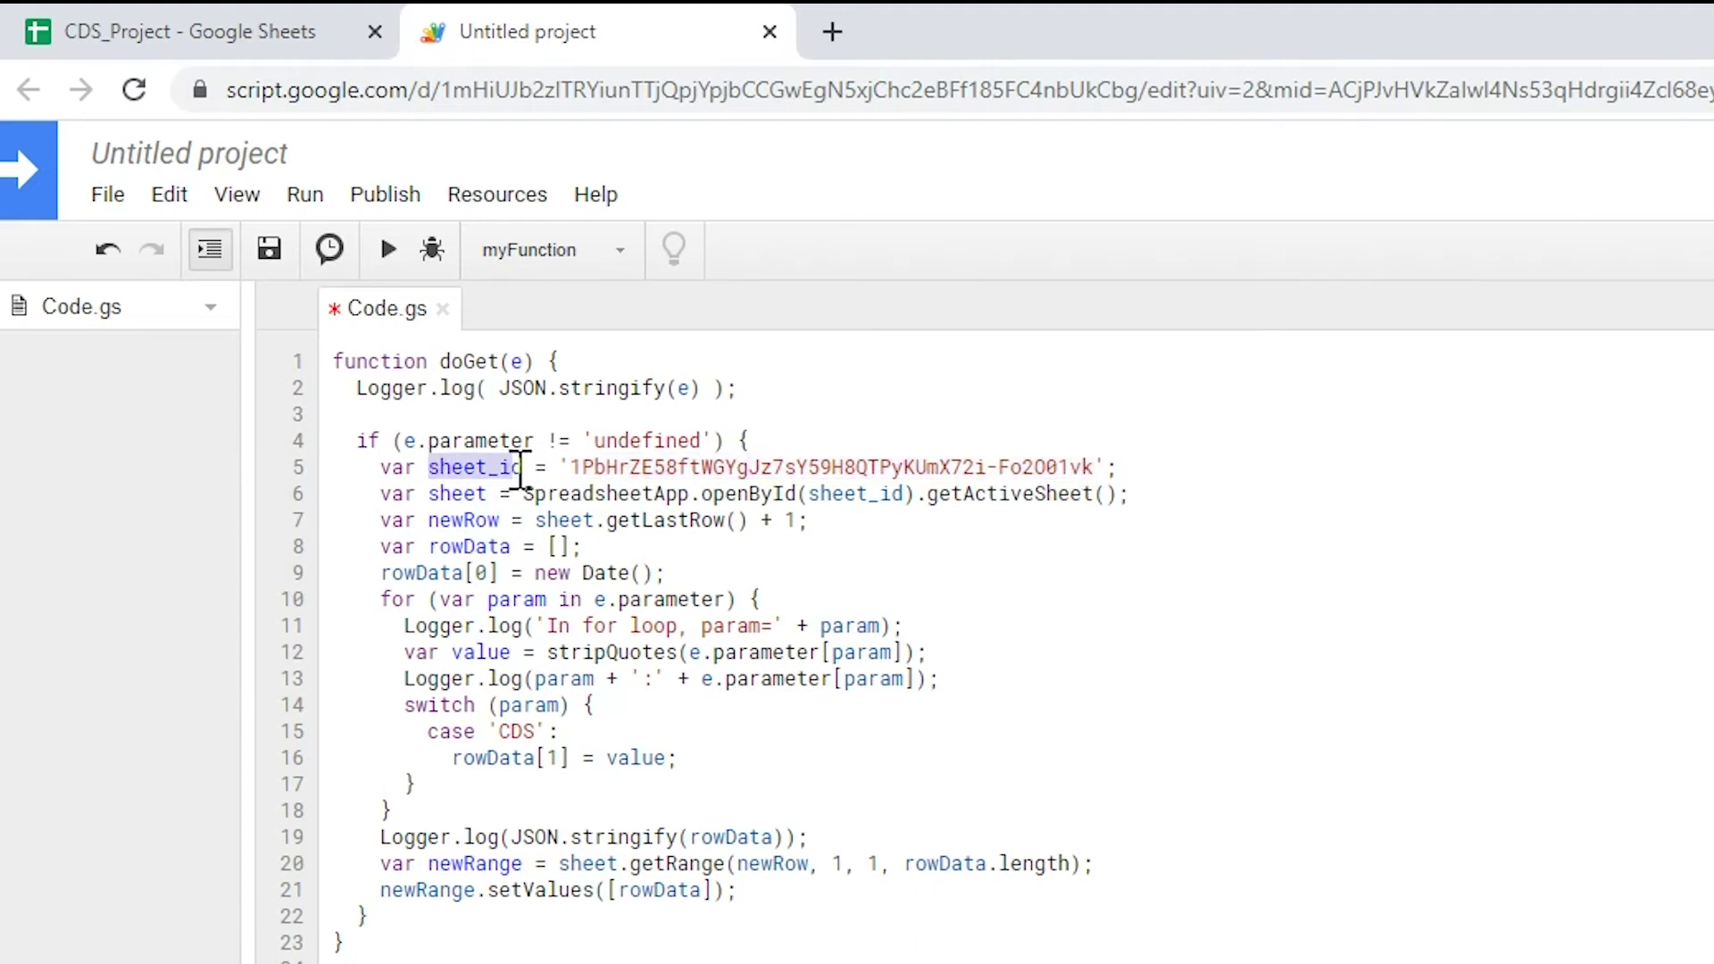
left_click(1163, 473)
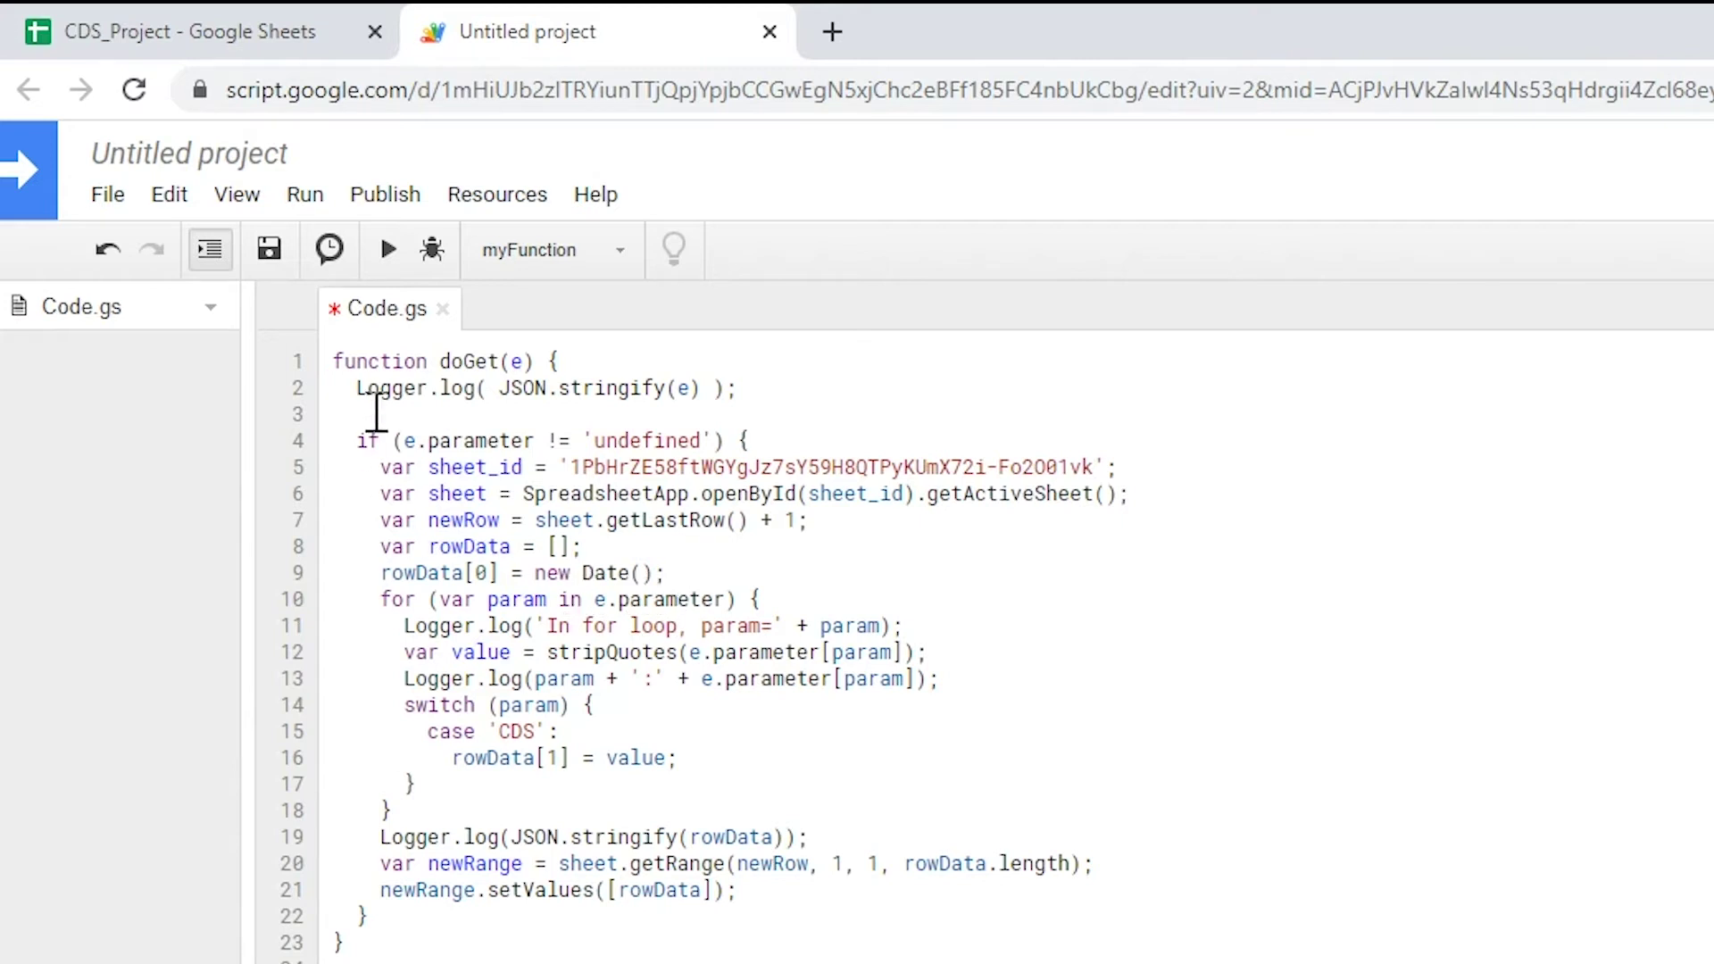
Deploy the script as a web app named CDS_Prog, accessible to anyone, even anonymous.
left_click(385, 194)
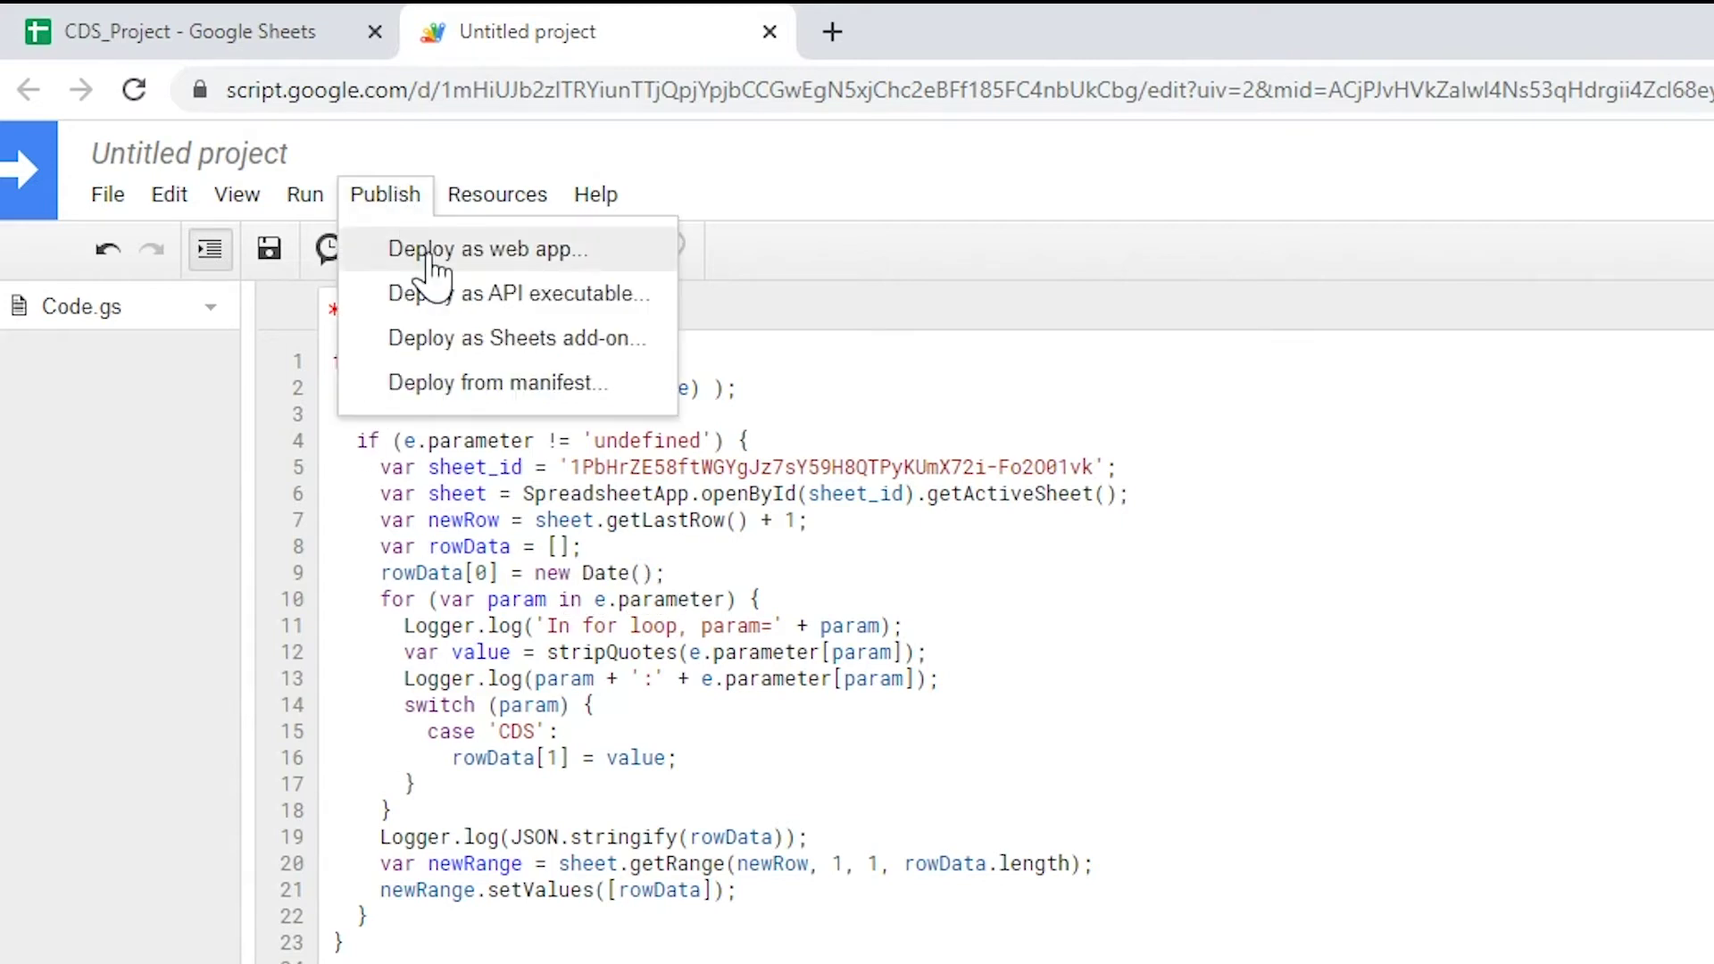
left_click(464, 258)
type("CDS_Prog")
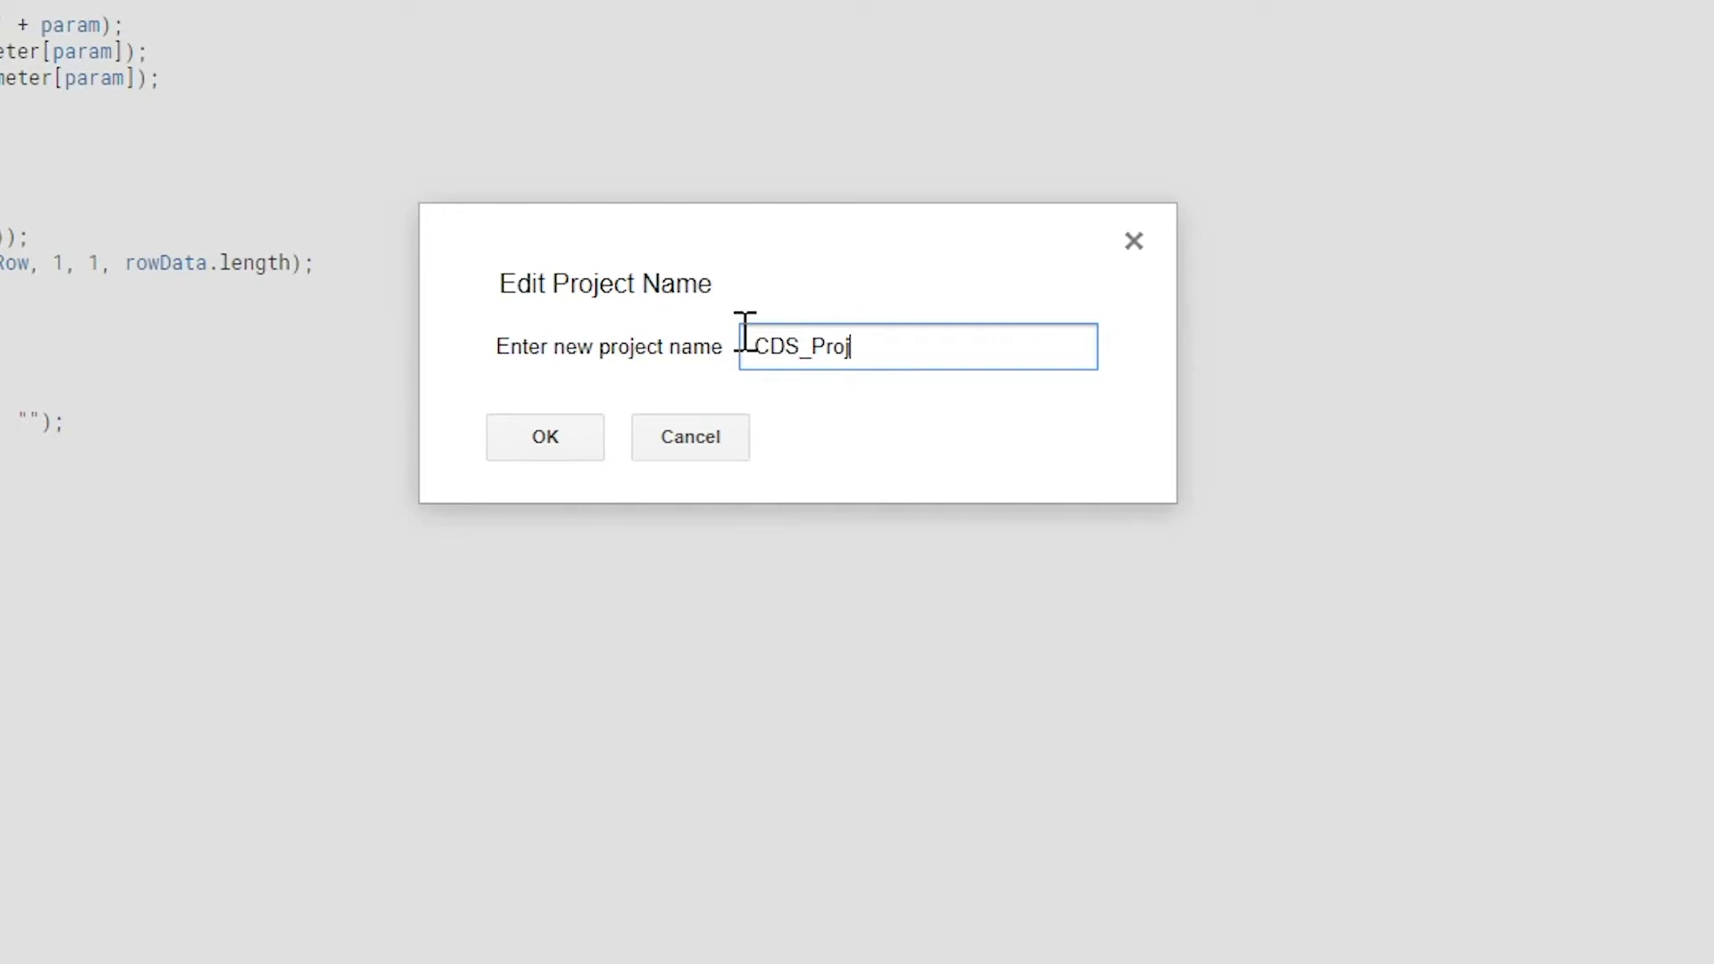
left_click(555, 453)
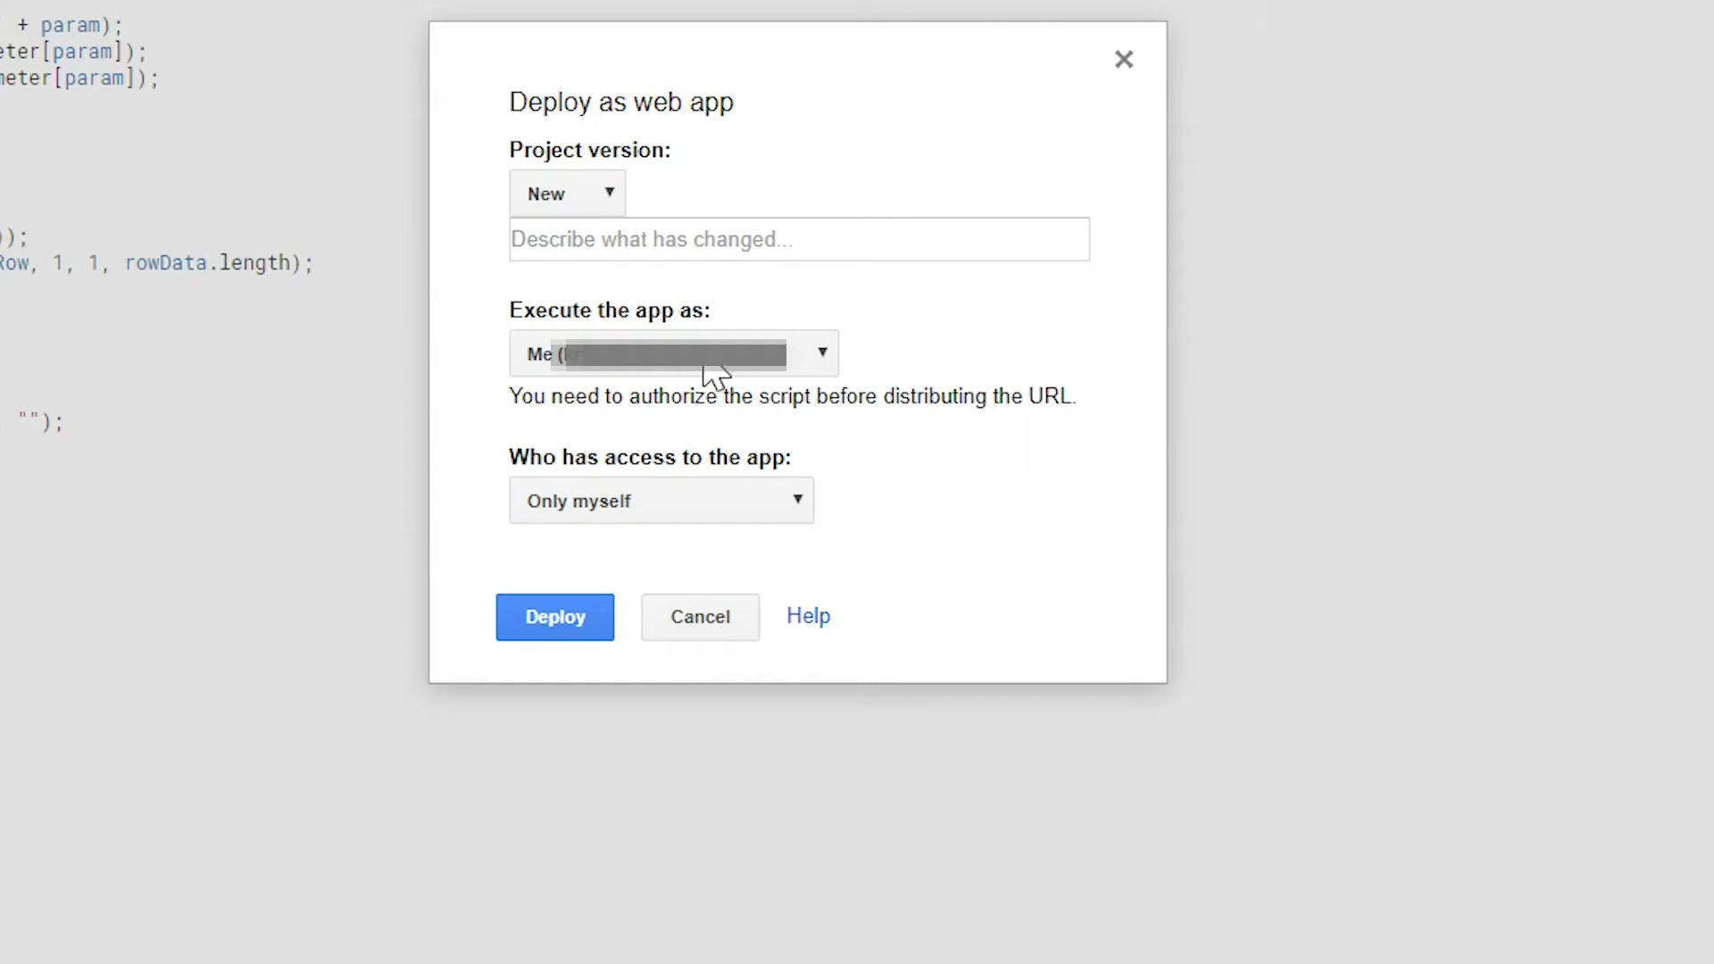
left_click(689, 516)
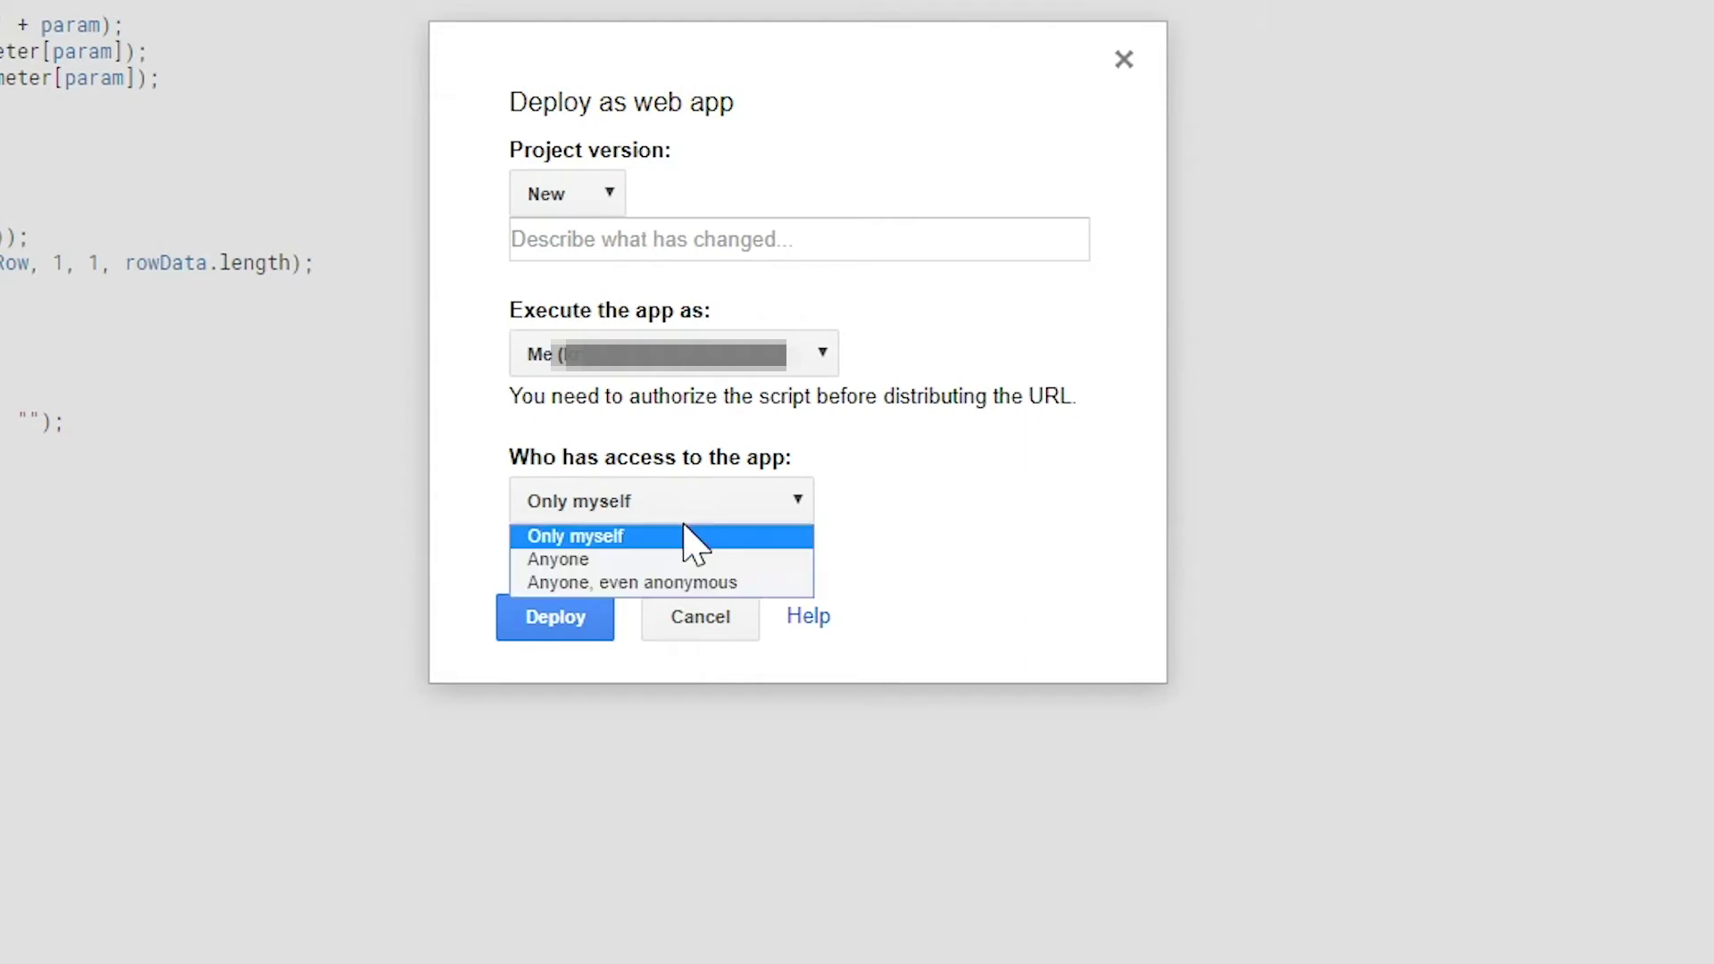
left_click(616, 585)
left_click(540, 625)
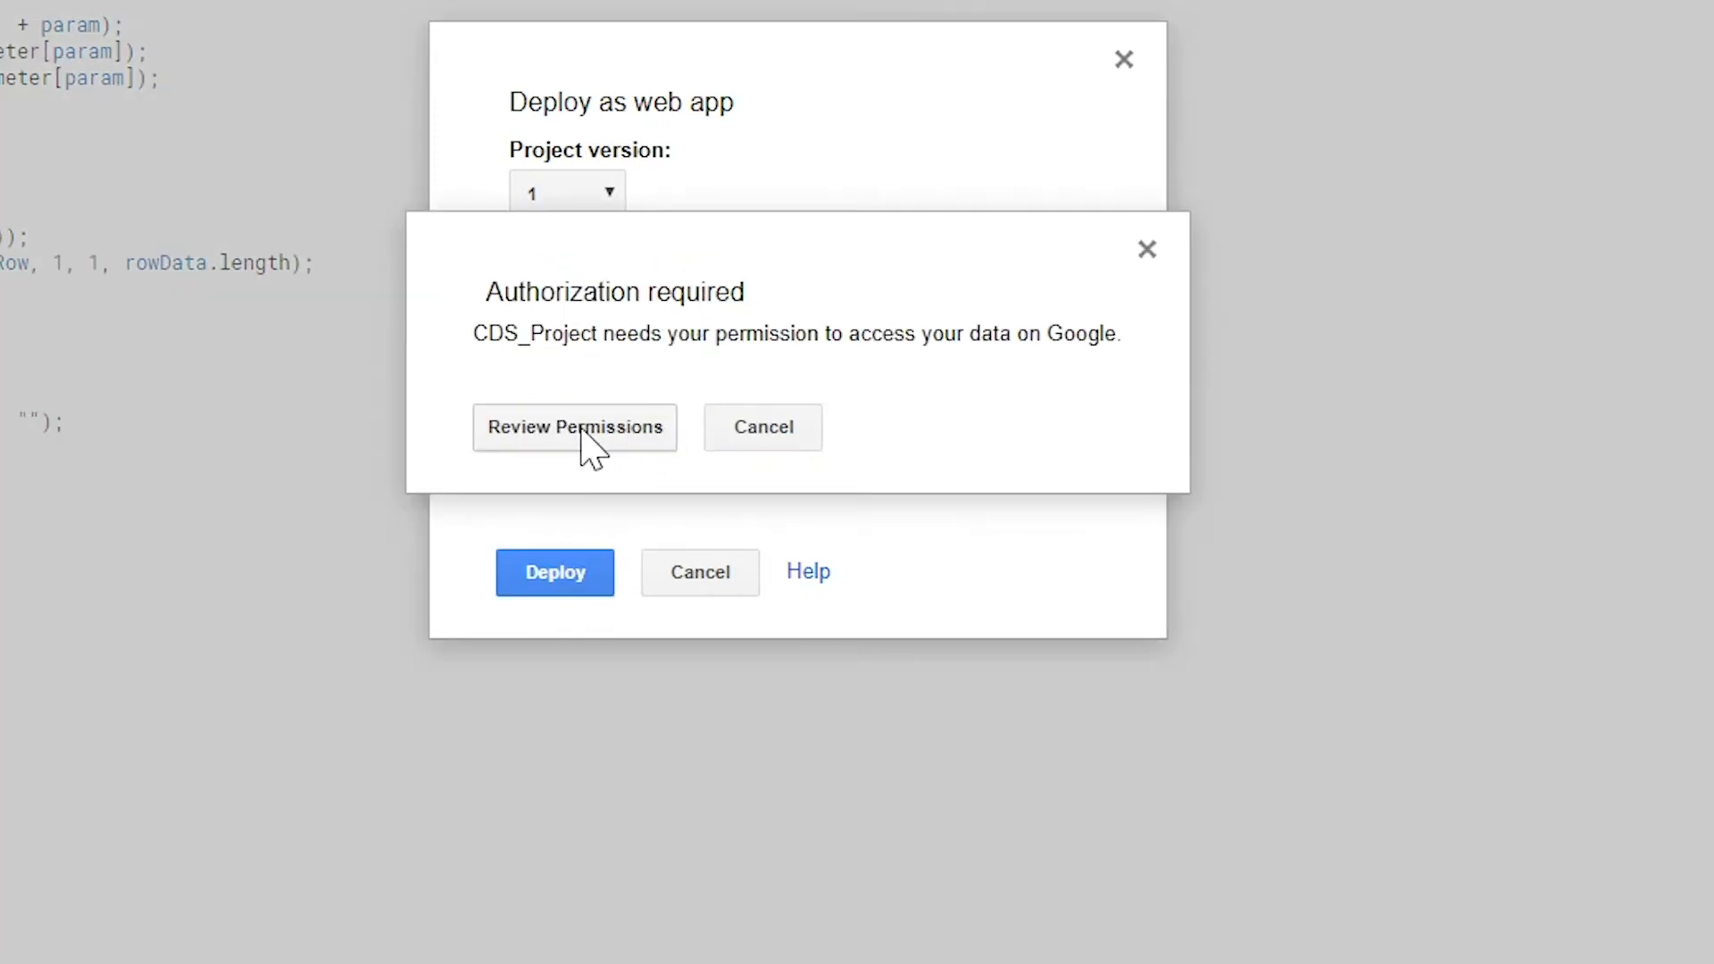
Authorise the unverified CDS_Project to access spreadsheets and select the resulting web app URL.
left_click(581, 428)
left_click(525, 355)
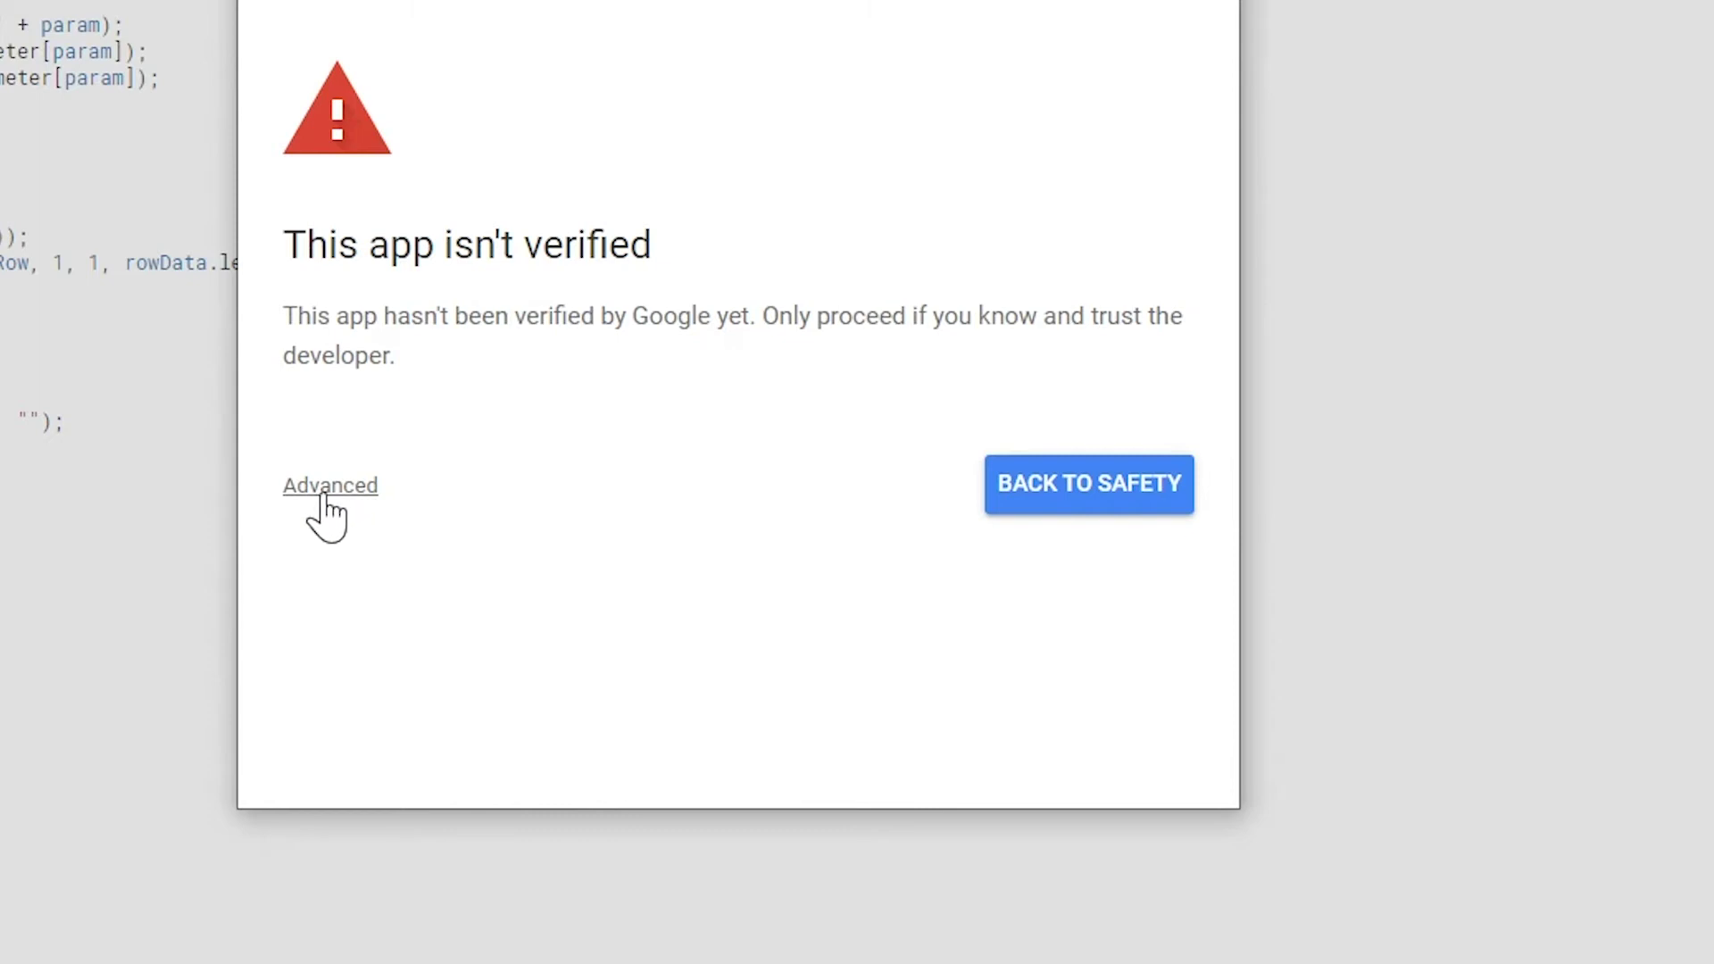
left_click(318, 487)
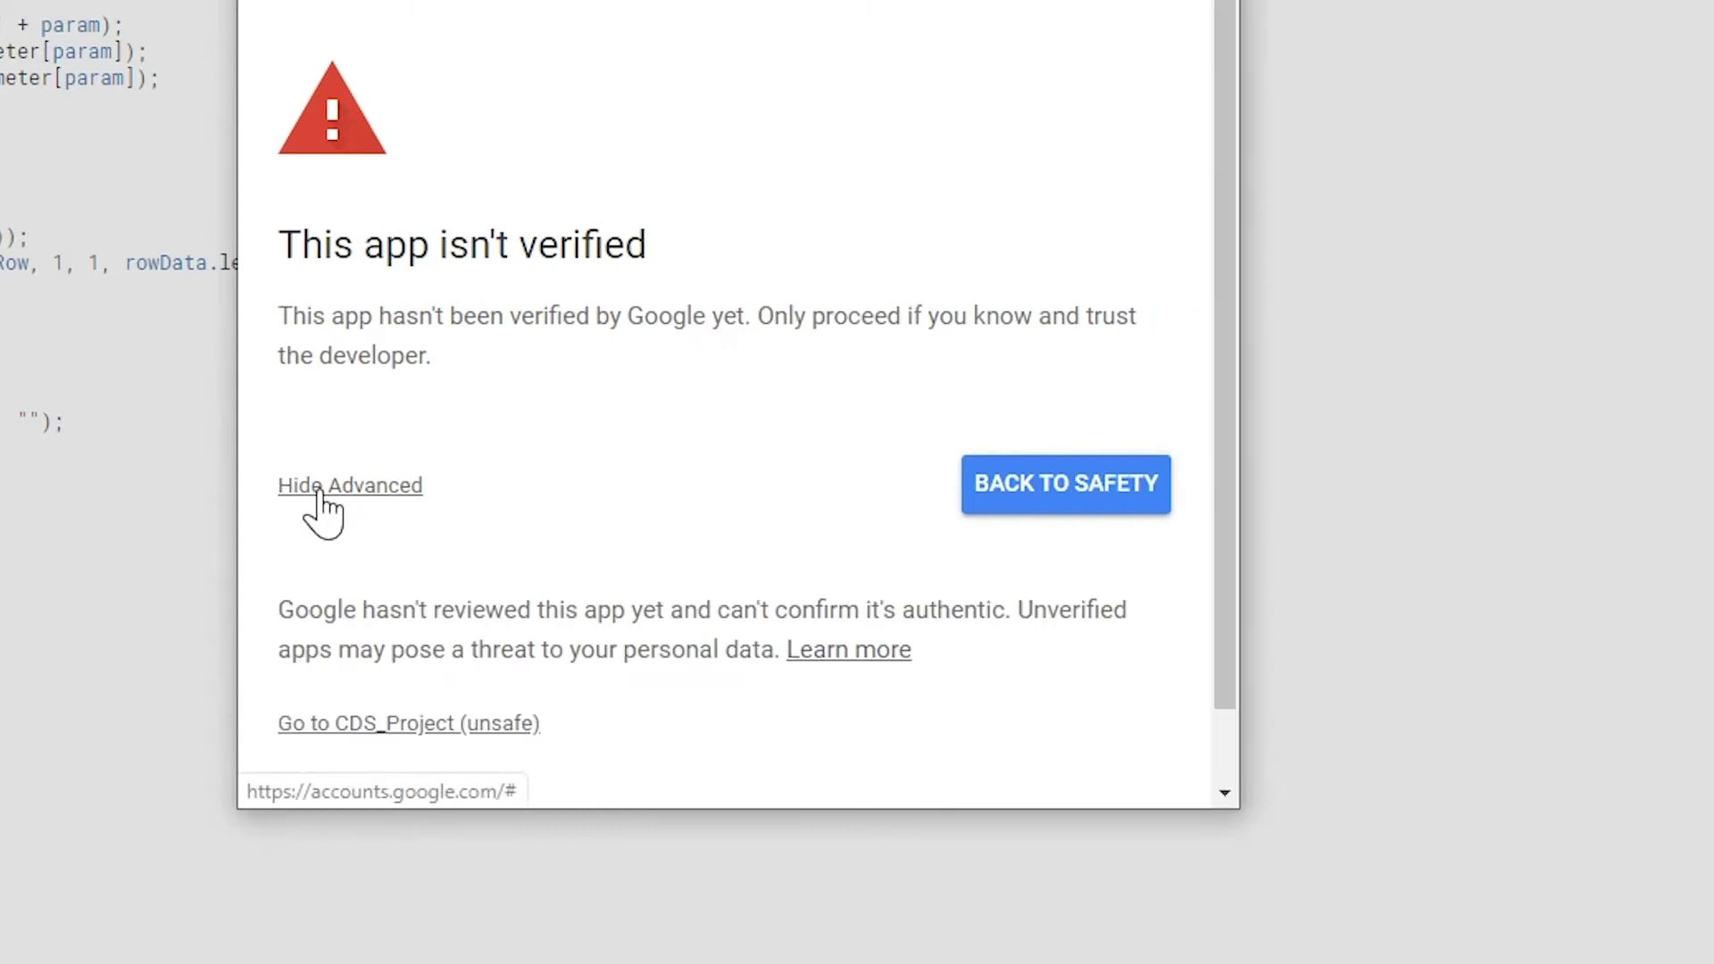
left_click(408, 725)
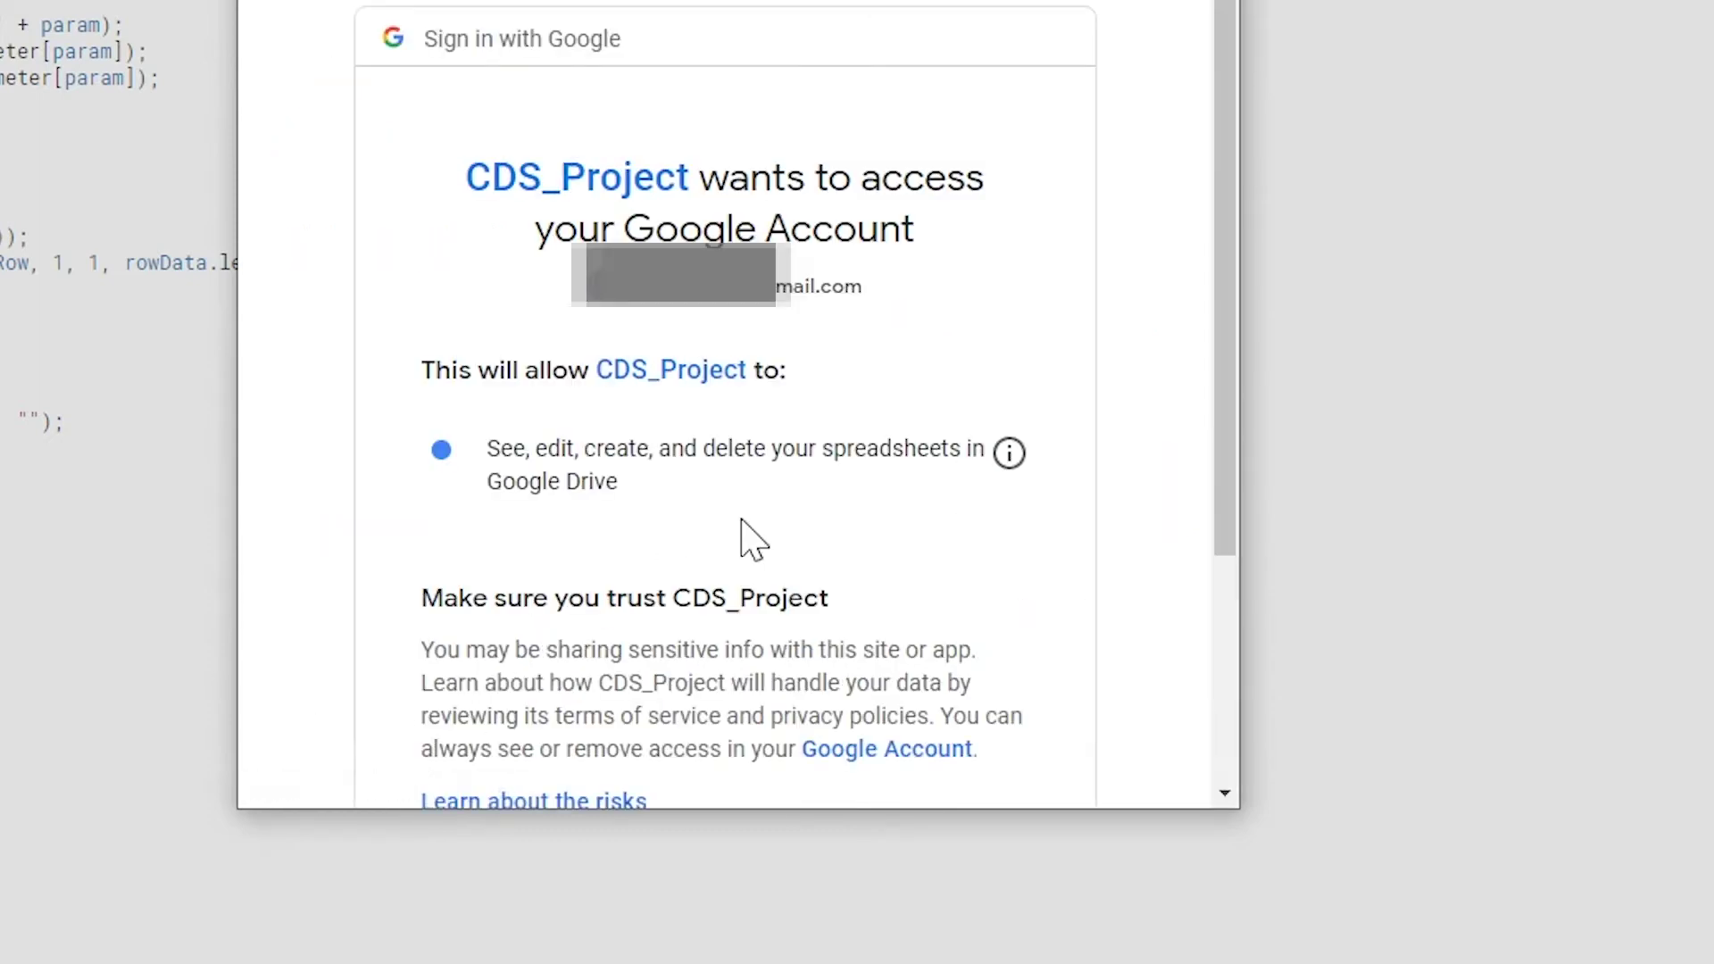
scroll(810, 505, "down", 3)
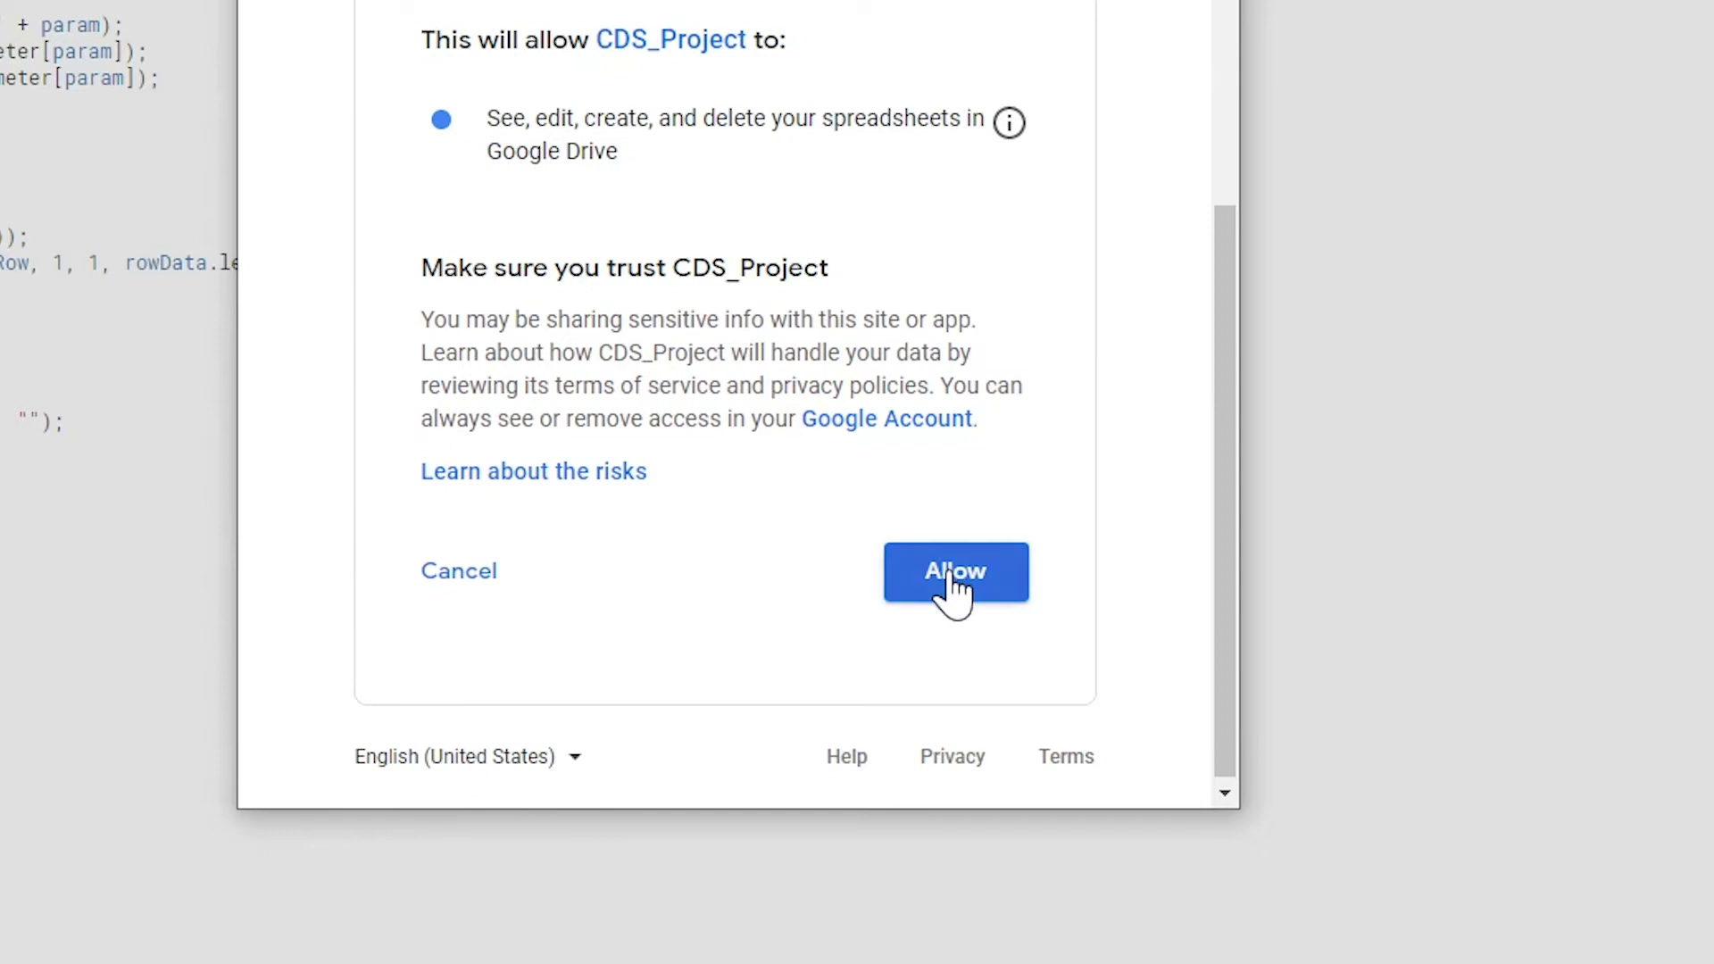
left_click(951, 578)
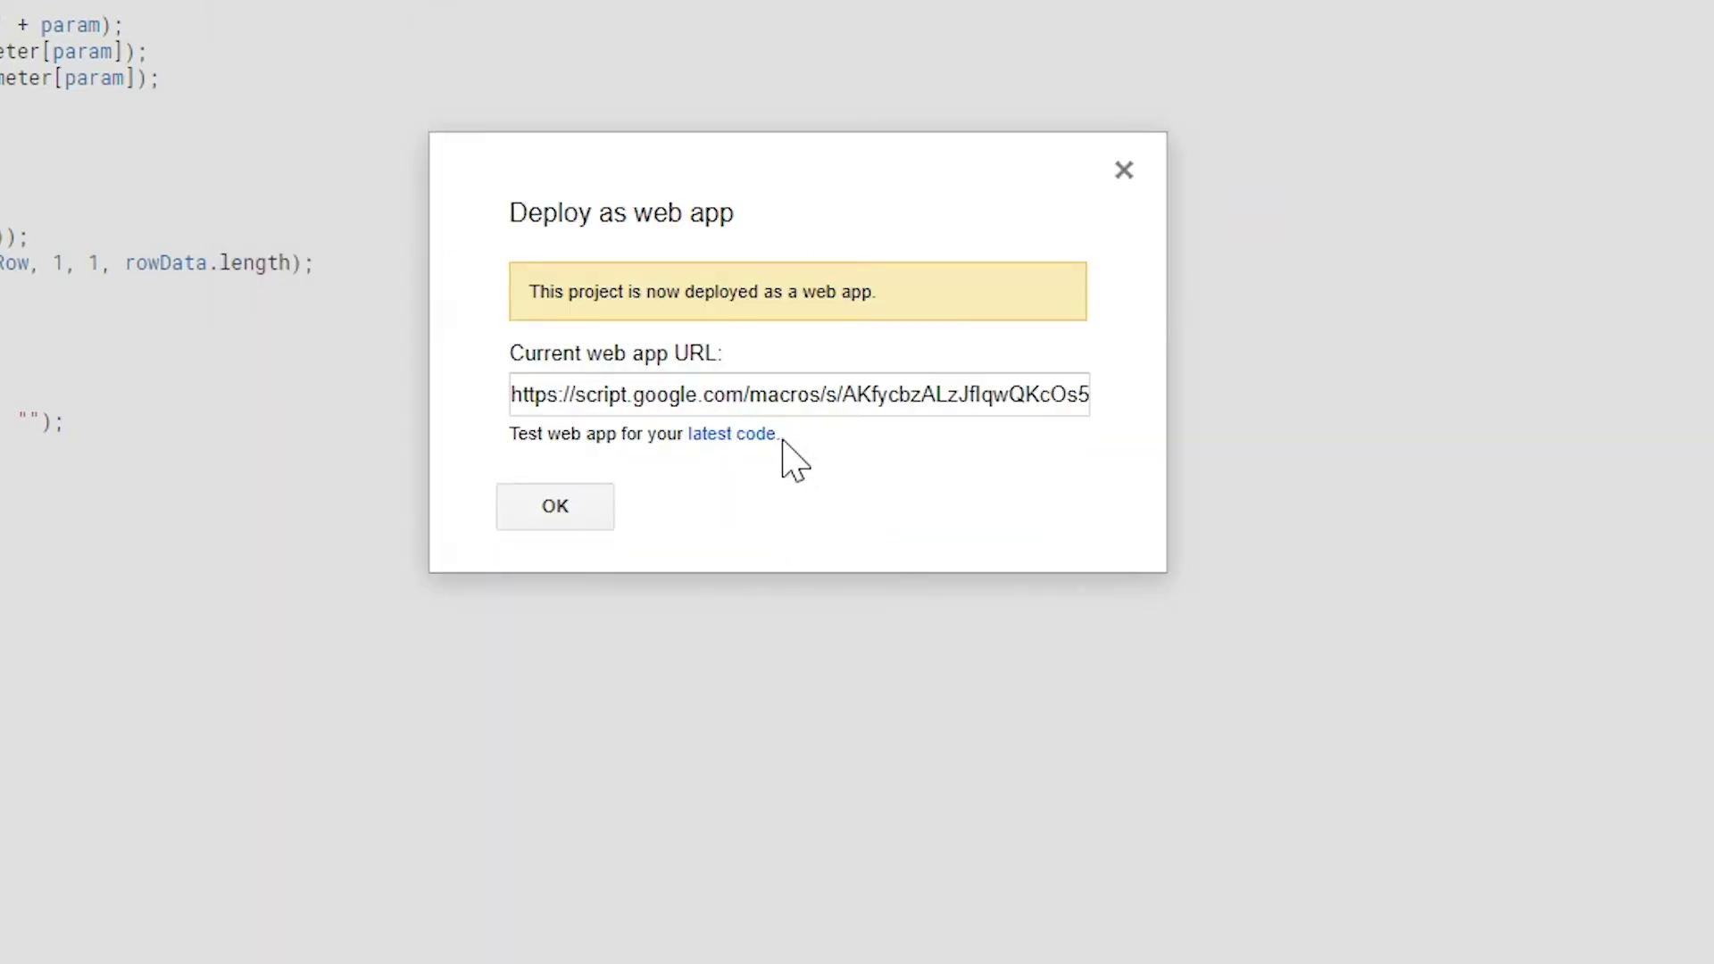
left_click_drag(607, 393, 1033, 474)
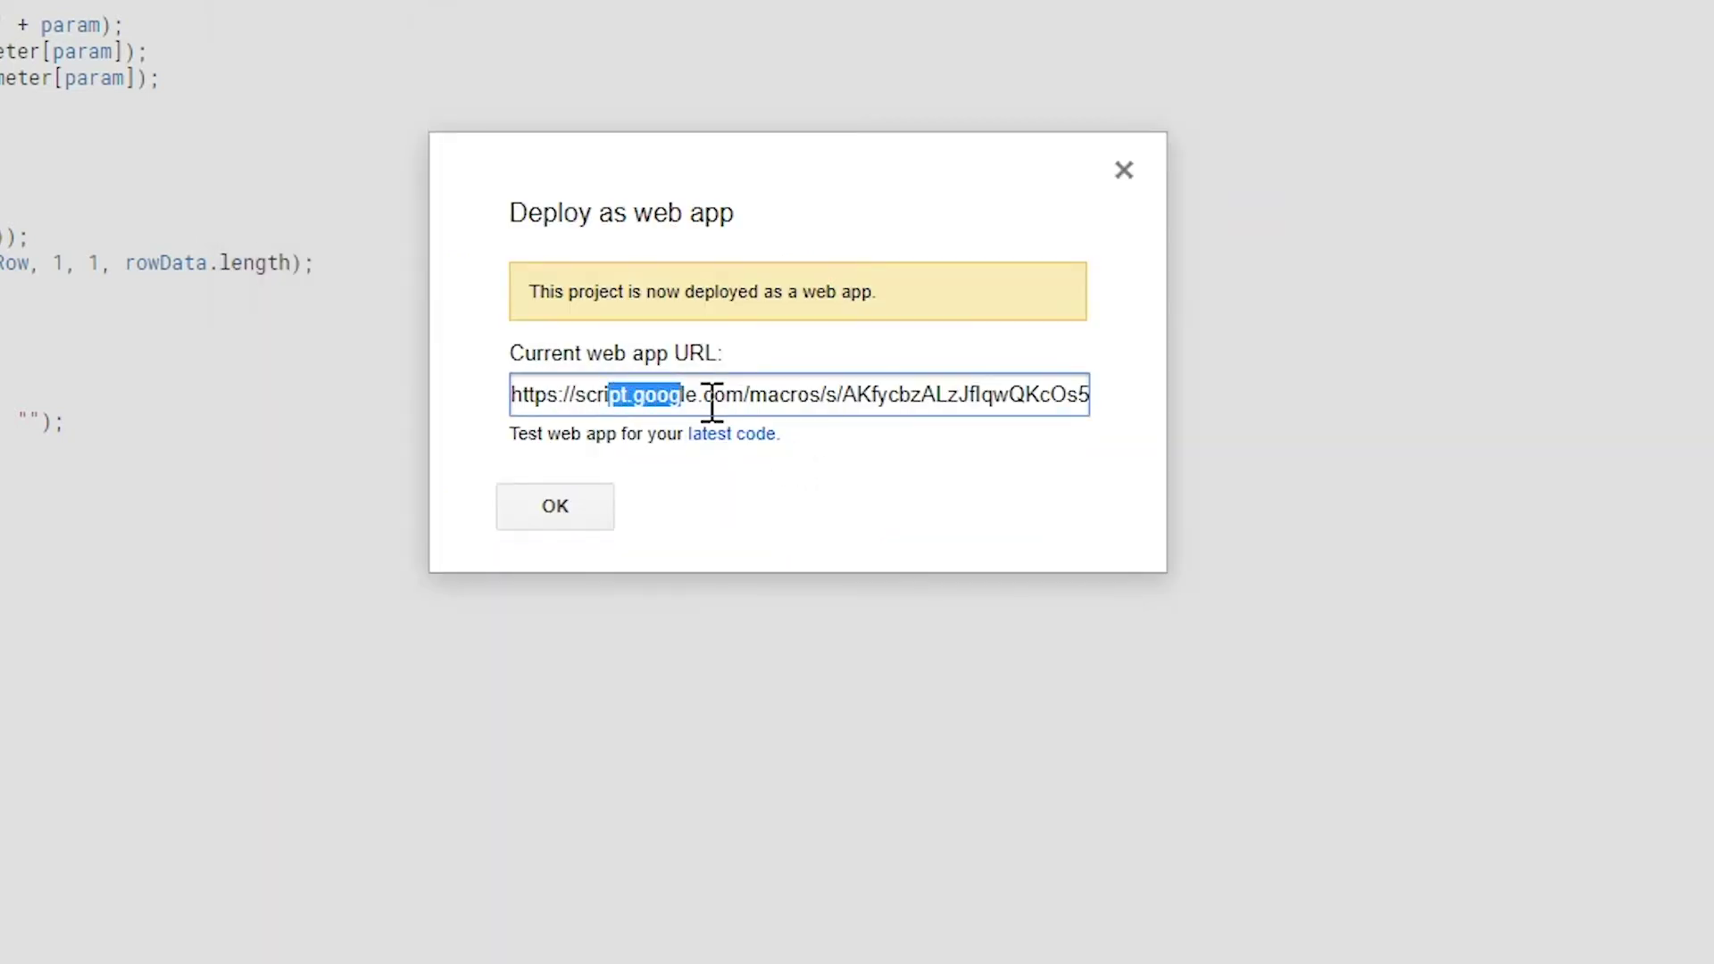
left_click(1040, 480)
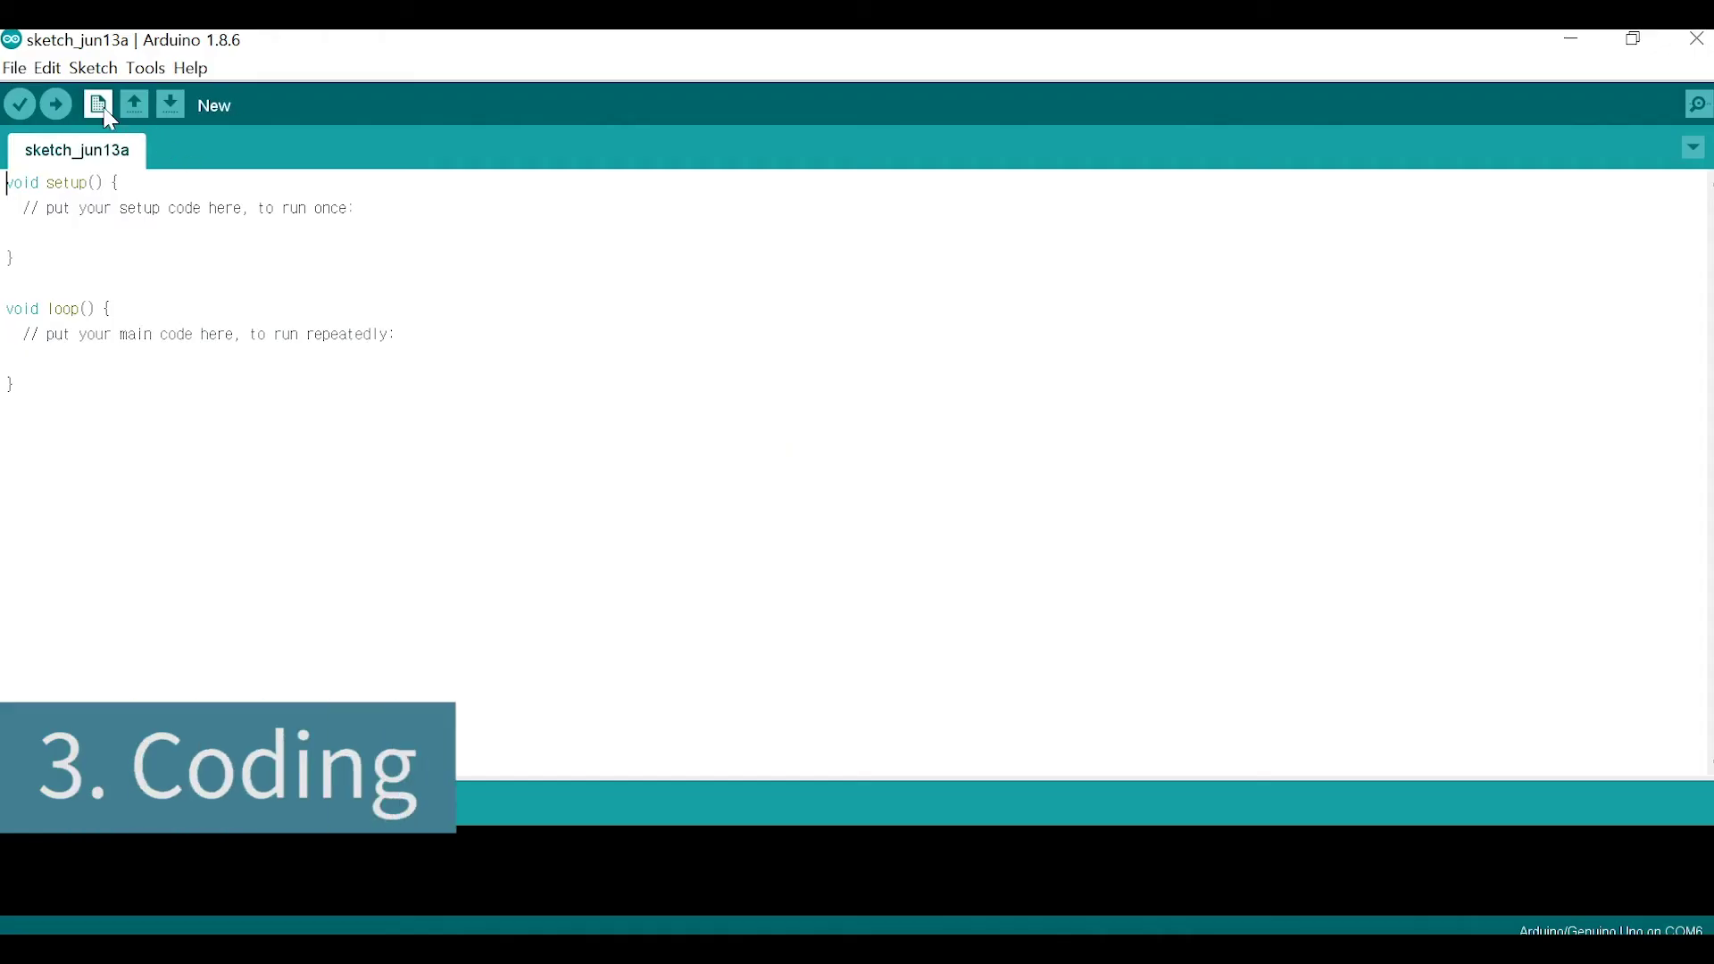
Open the Firmata StandardFirmata example sketch in a maximised window.
left_click(14, 68)
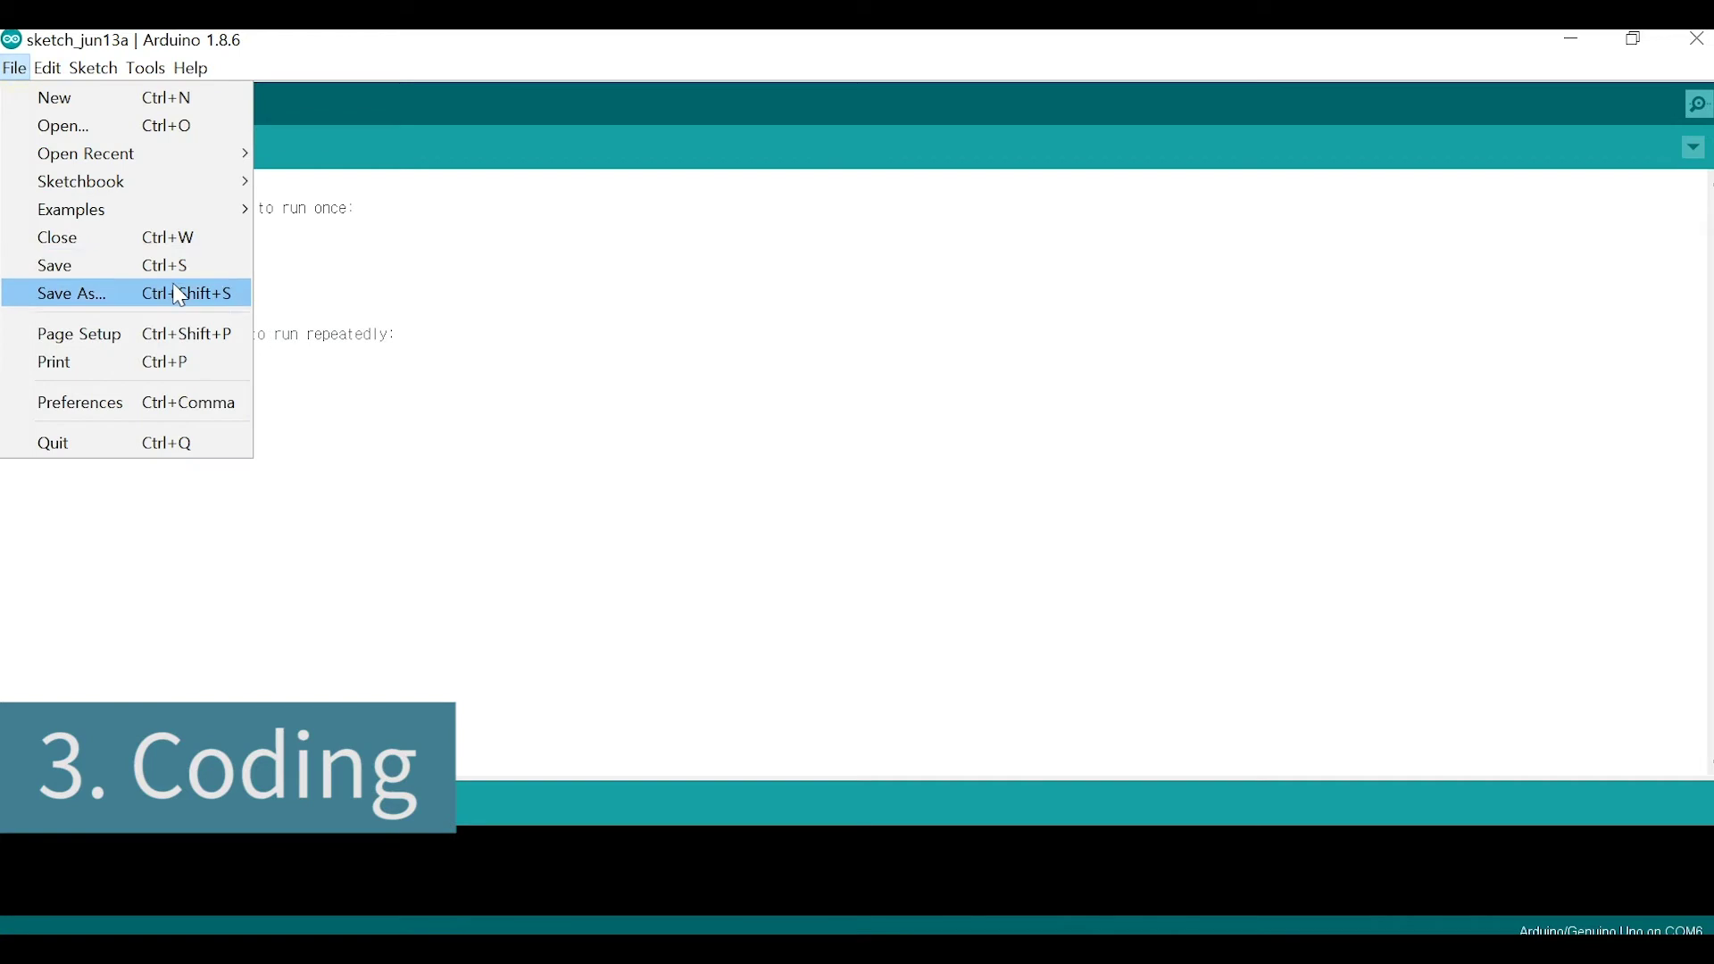
mouse_move(71, 208)
mouse_move(375, 710)
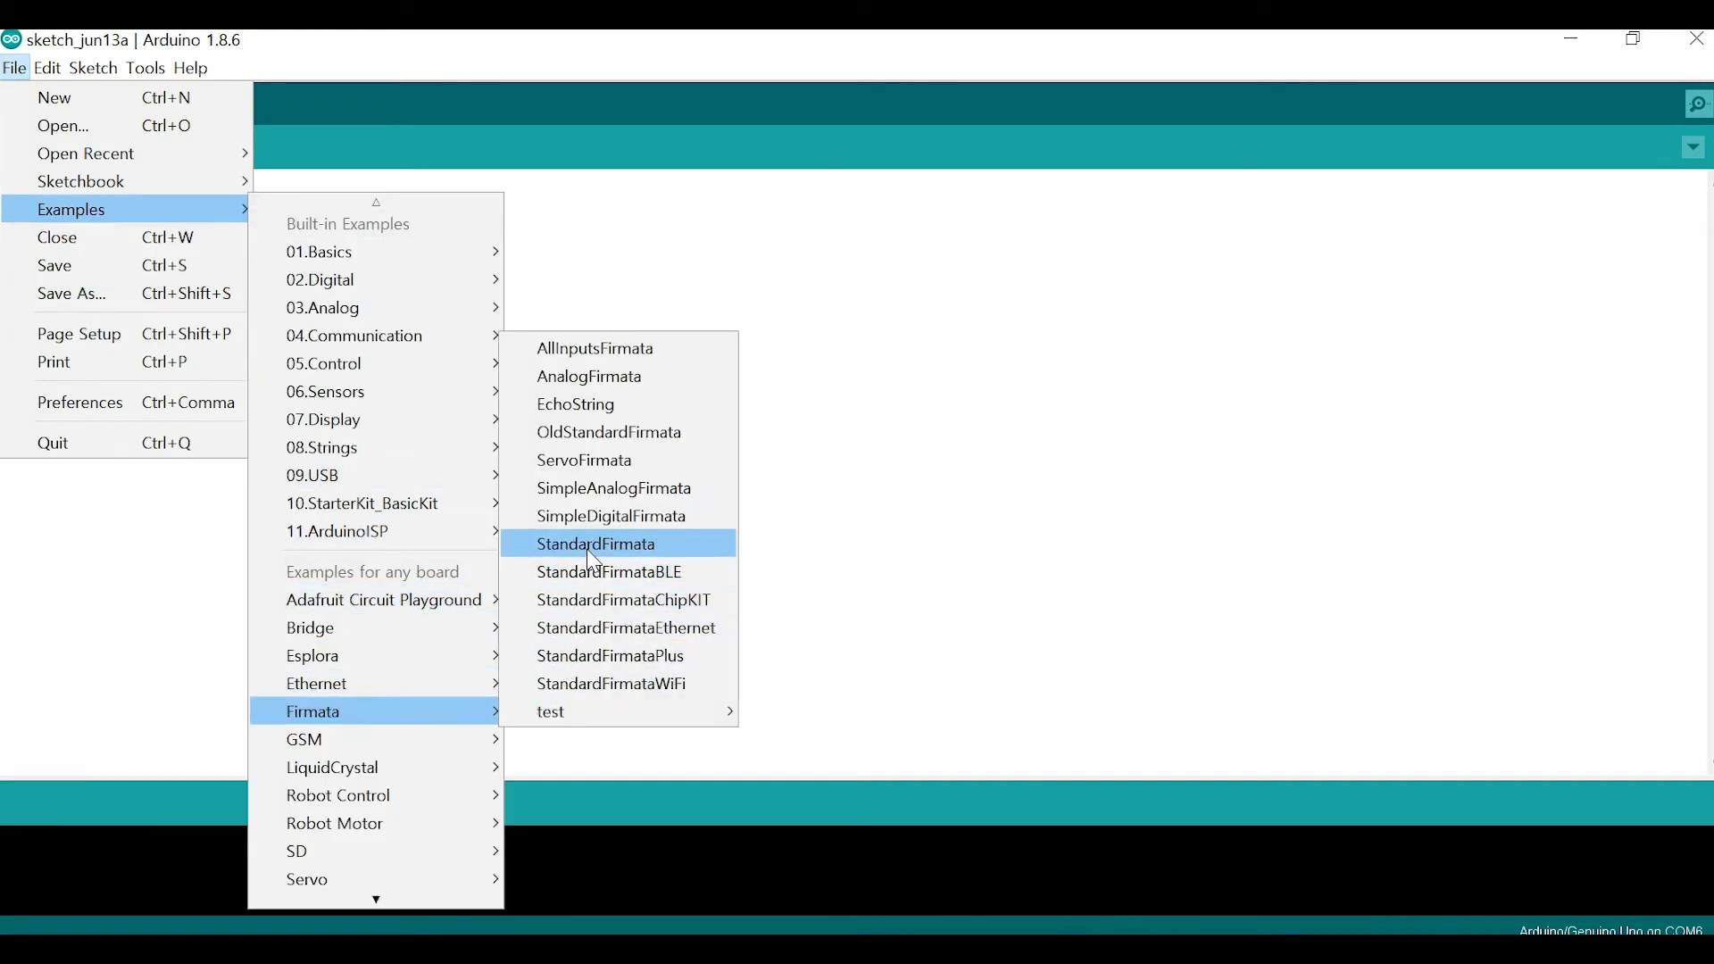
left_click(586, 544)
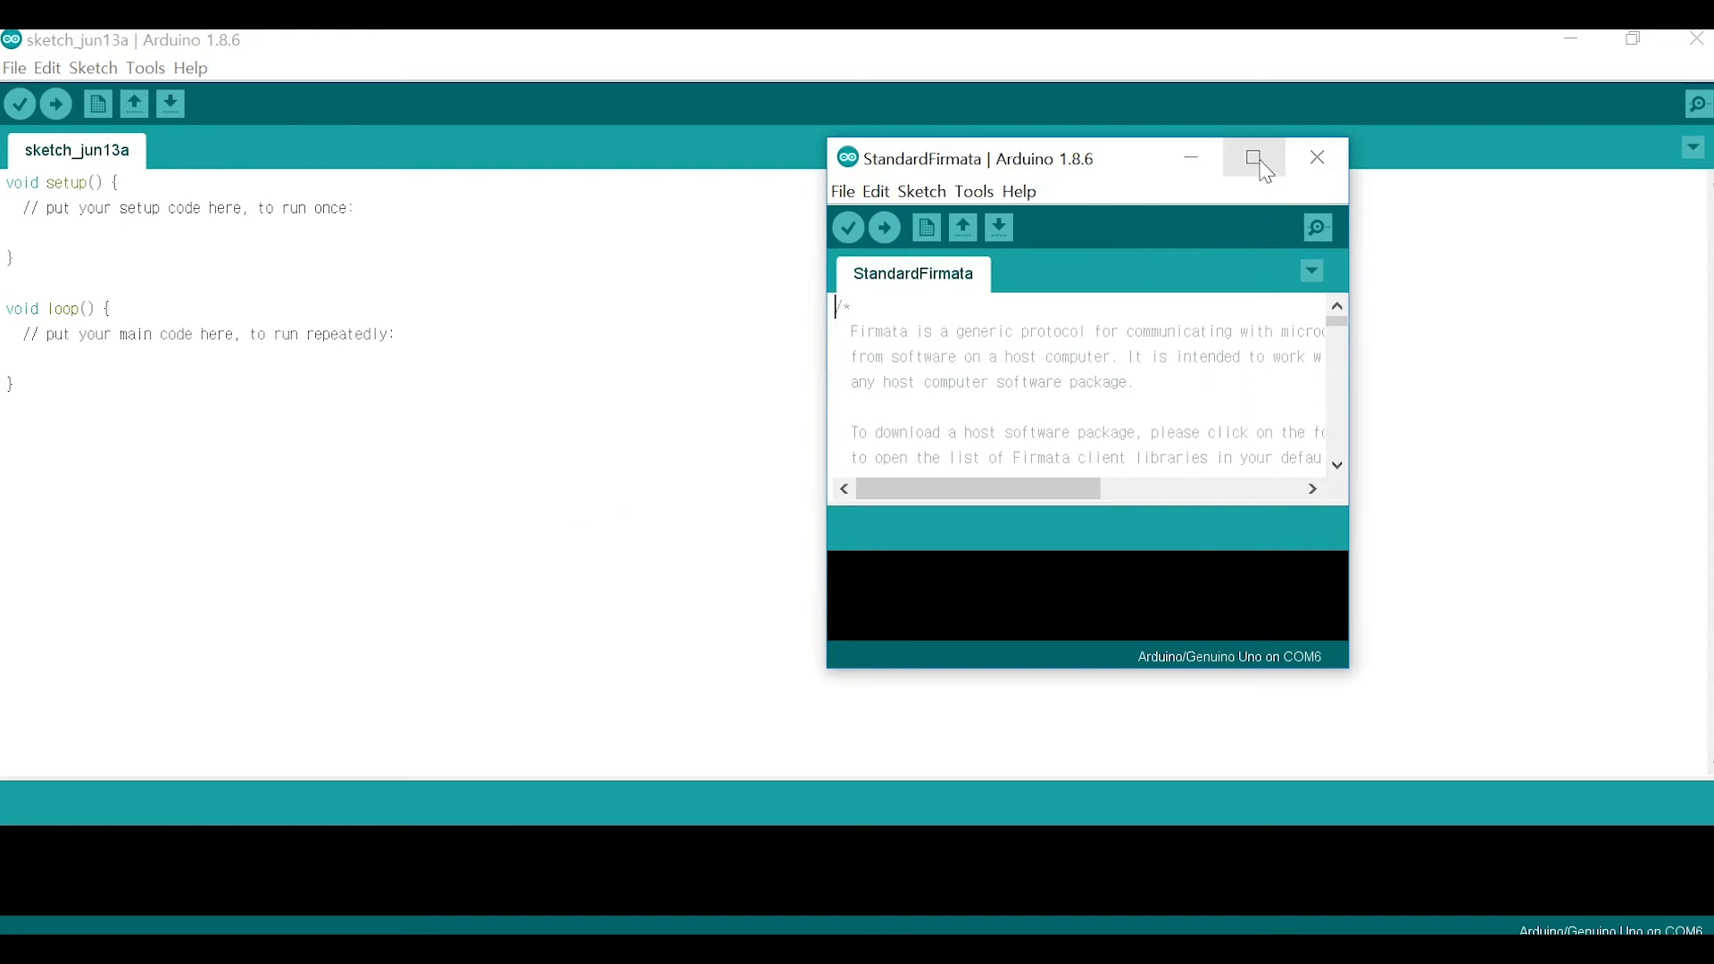
left_click(1258, 161)
Set the board to Arduino/Genuino Uno and the port to COM6, then upload.
left_click(144, 69)
left_click(145, 69)
left_click(144, 69)
mouse_move(273, 318)
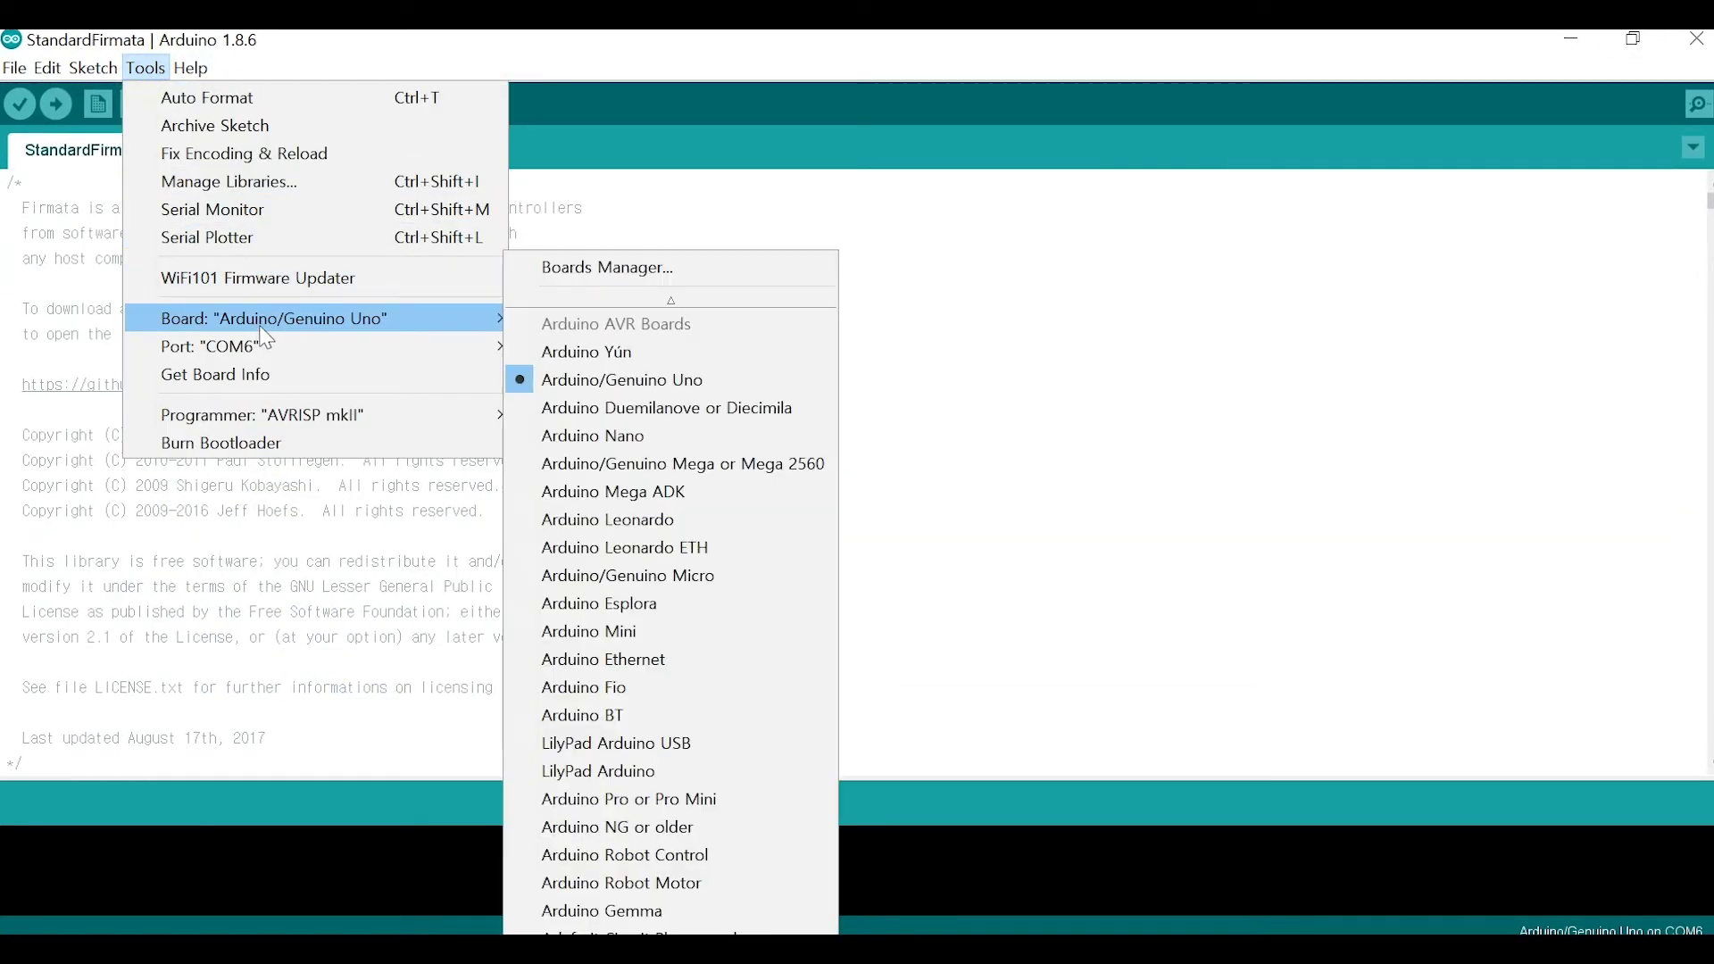
left_click(641, 382)
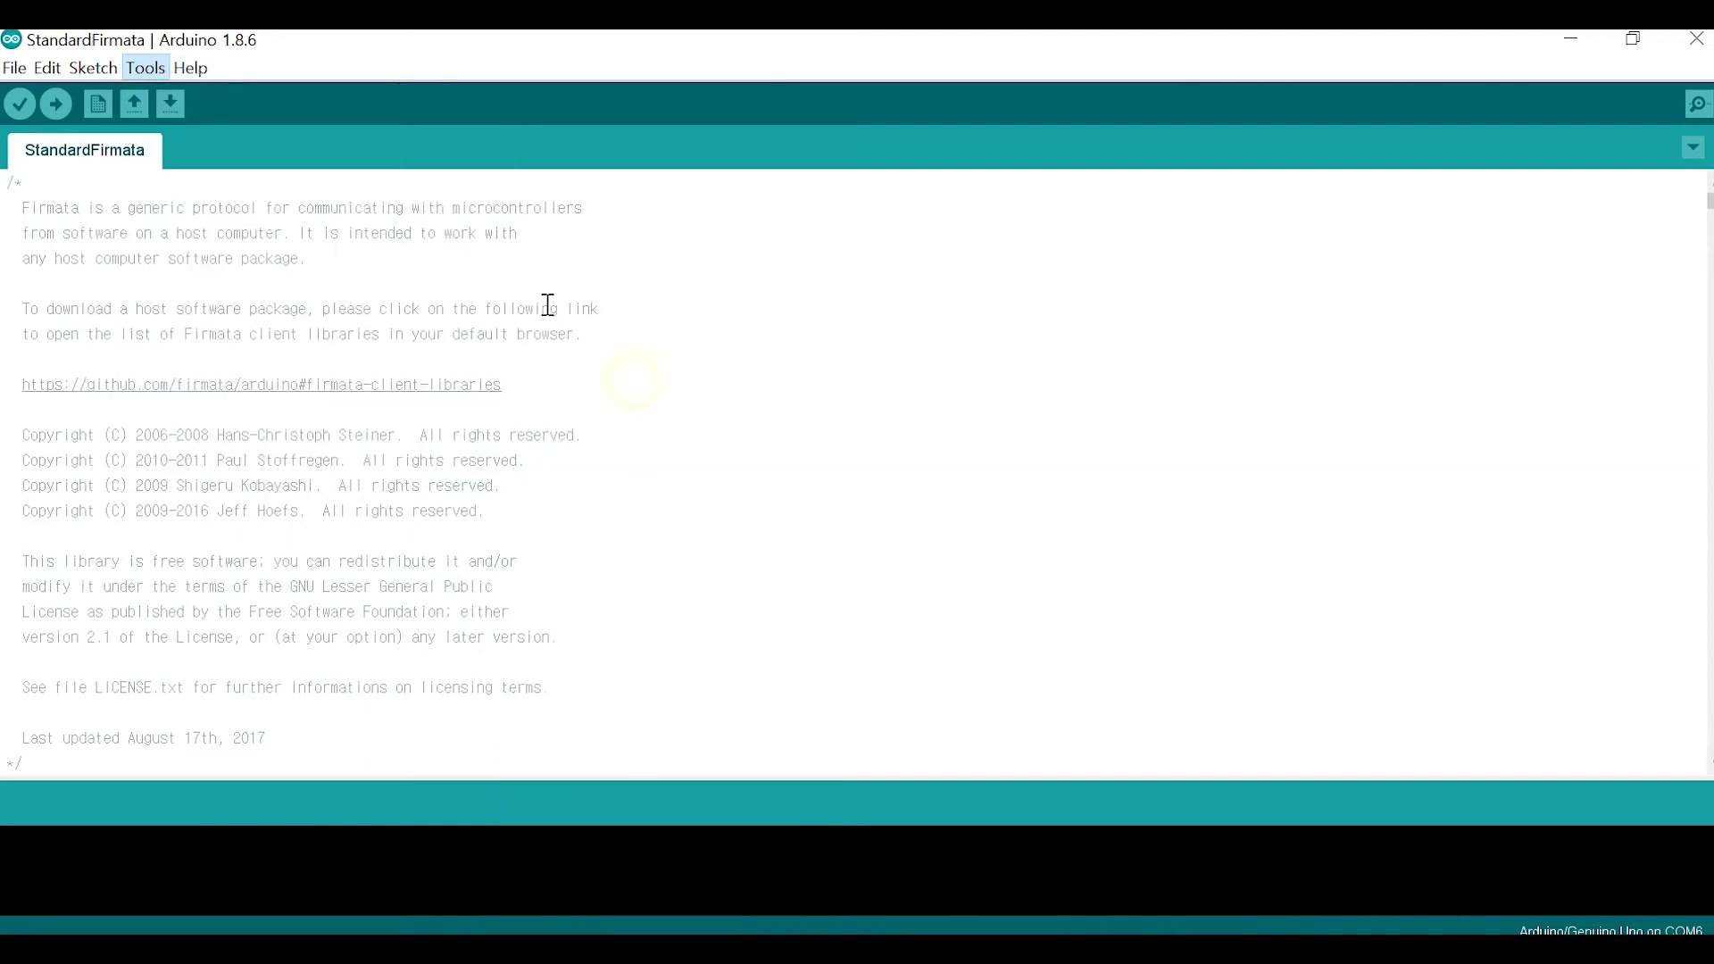
left_click(145, 69)
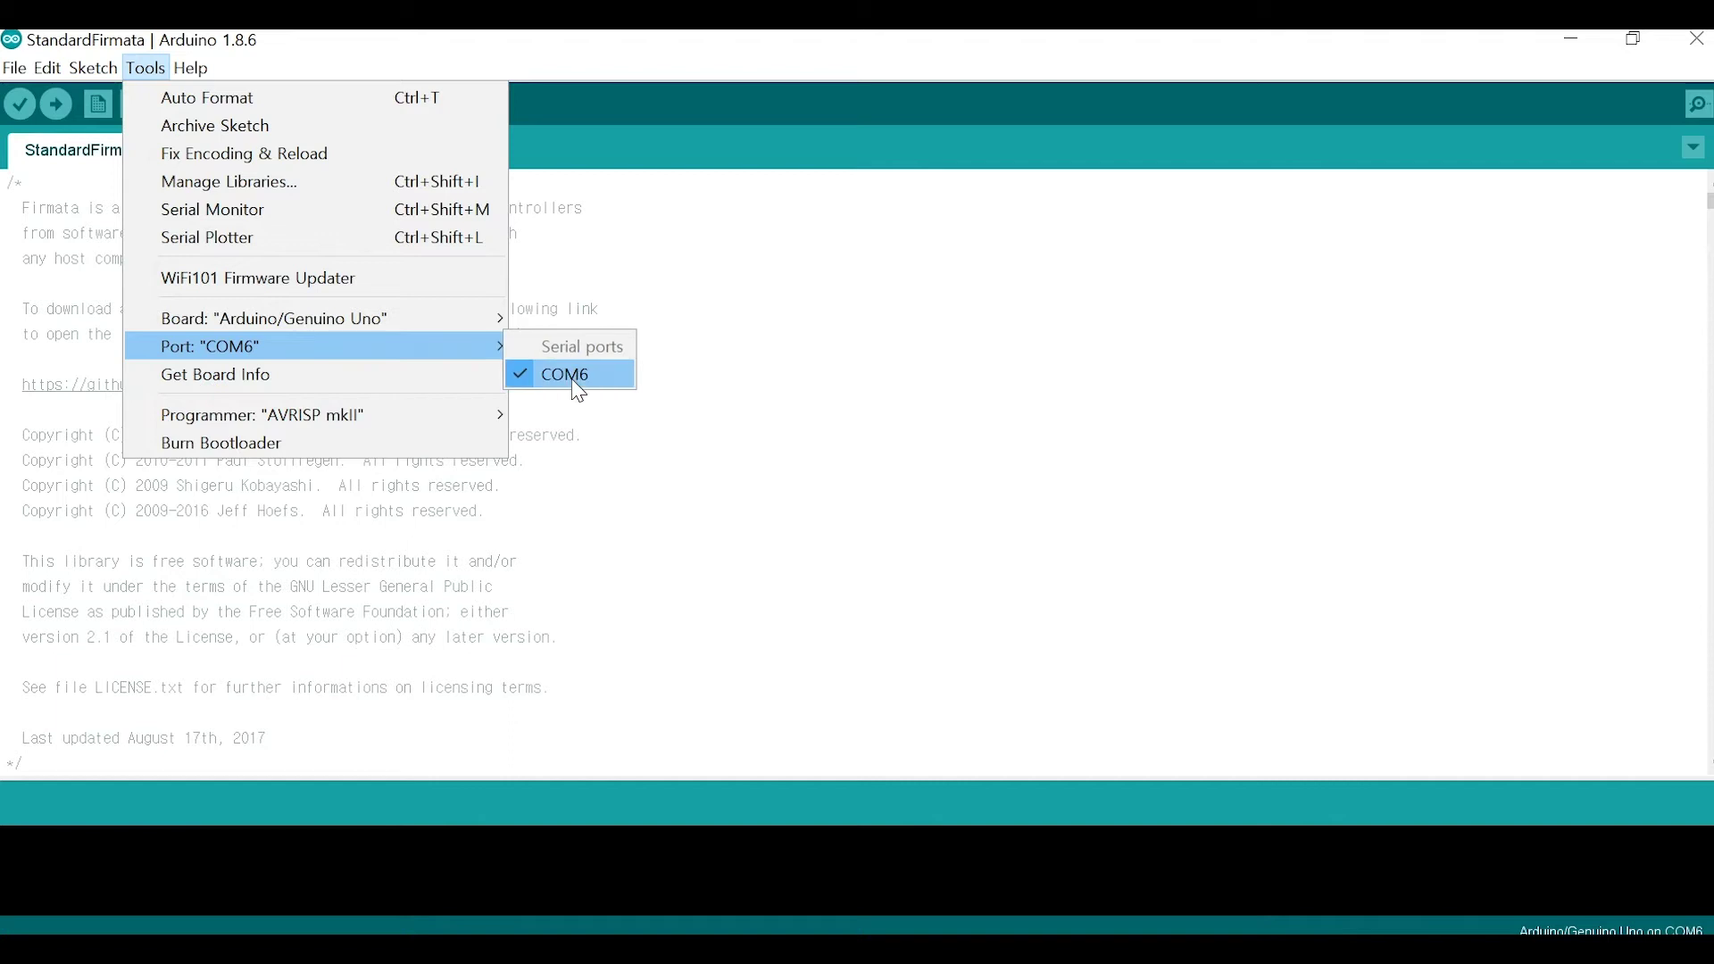
mouse_move(211, 346)
left_click(571, 374)
left_click(56, 105)
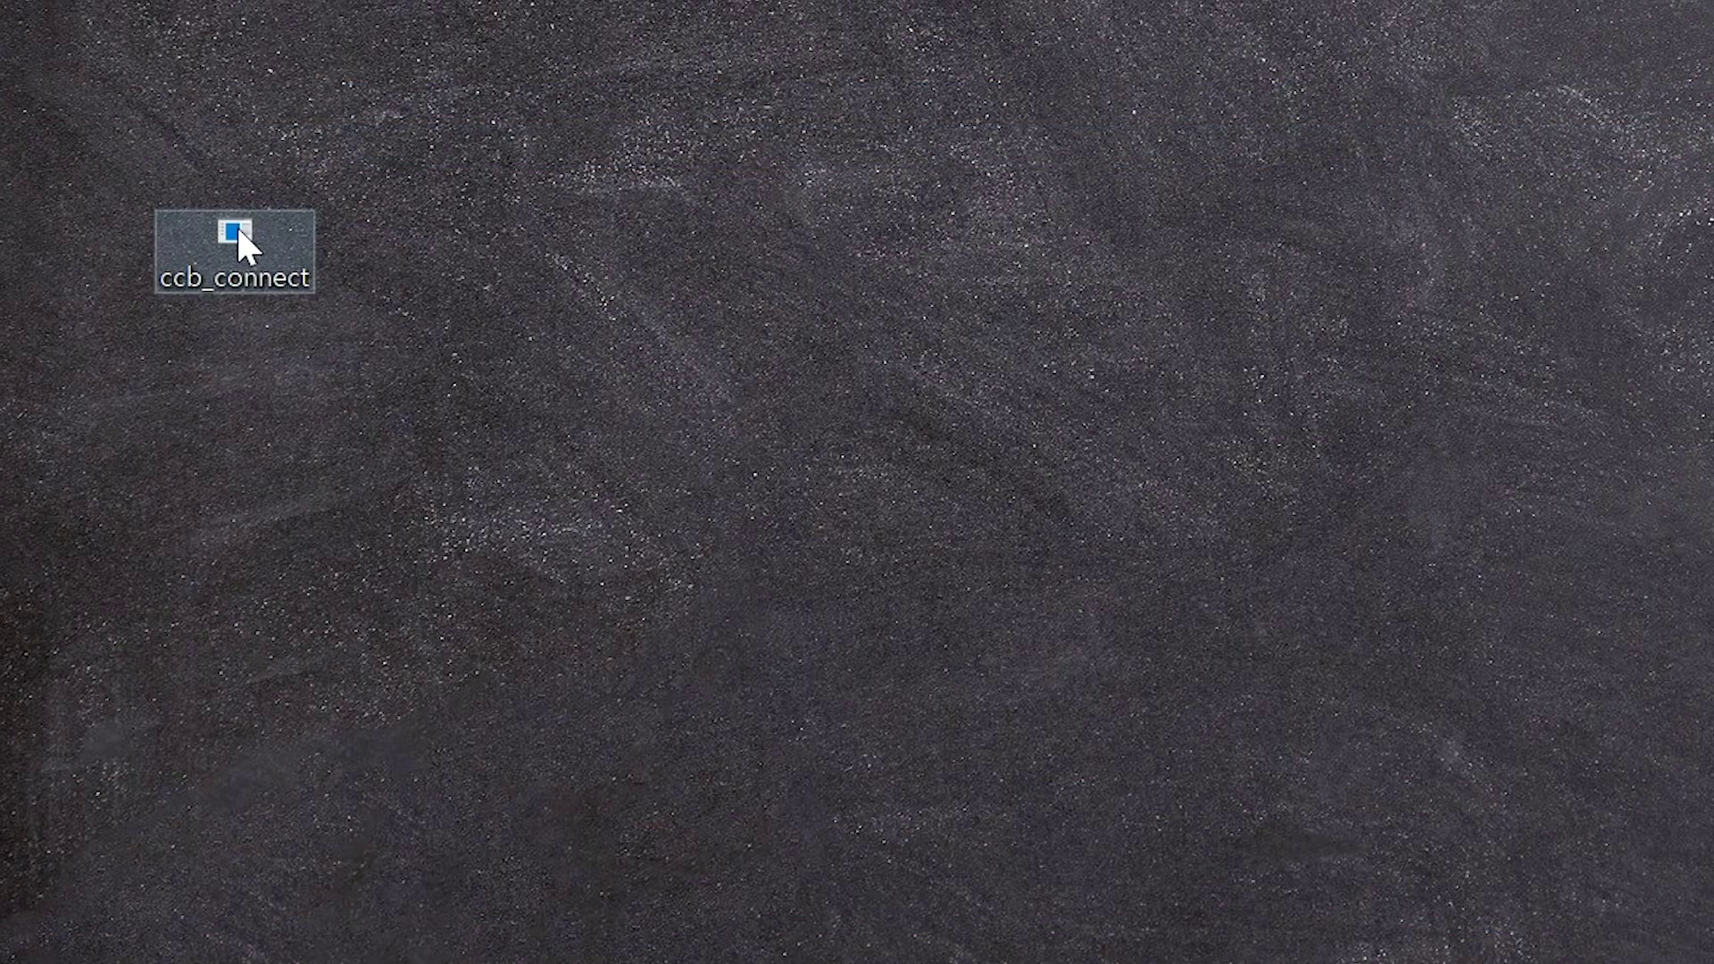
Launch ccb_connect, add the Arduino Windows extension and connect to the detected Arduino.
double_click(236, 228)
left_click_drag(439, 7, 652, 82)
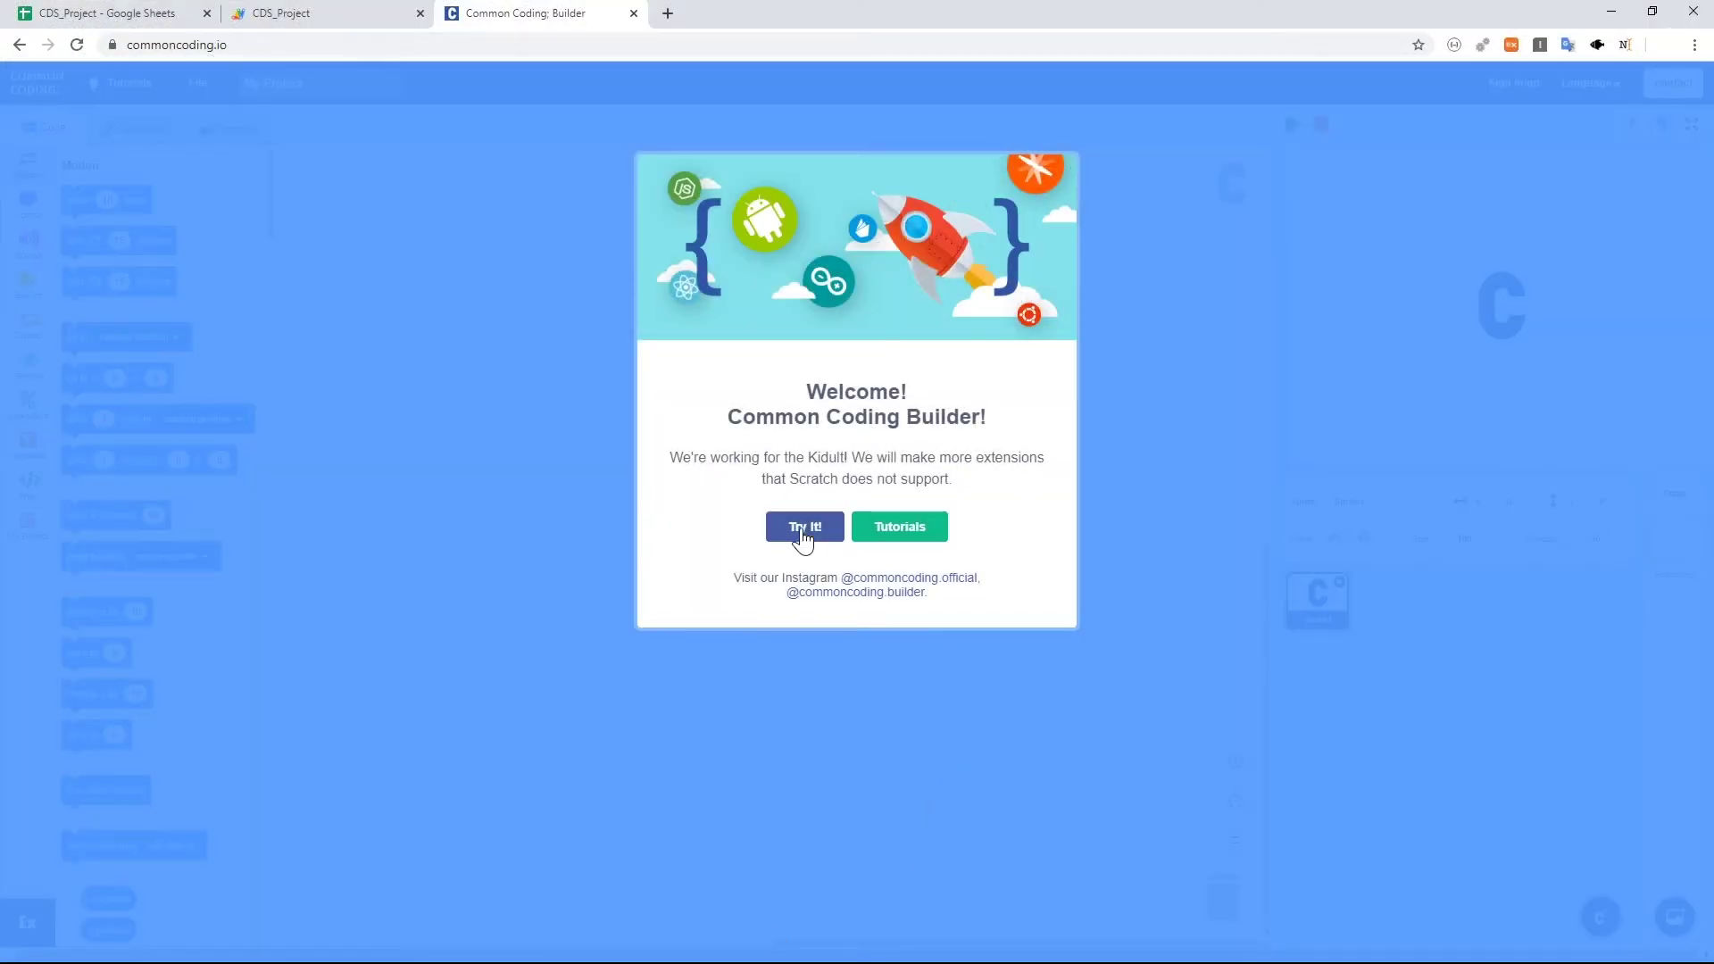
left_click(802, 534)
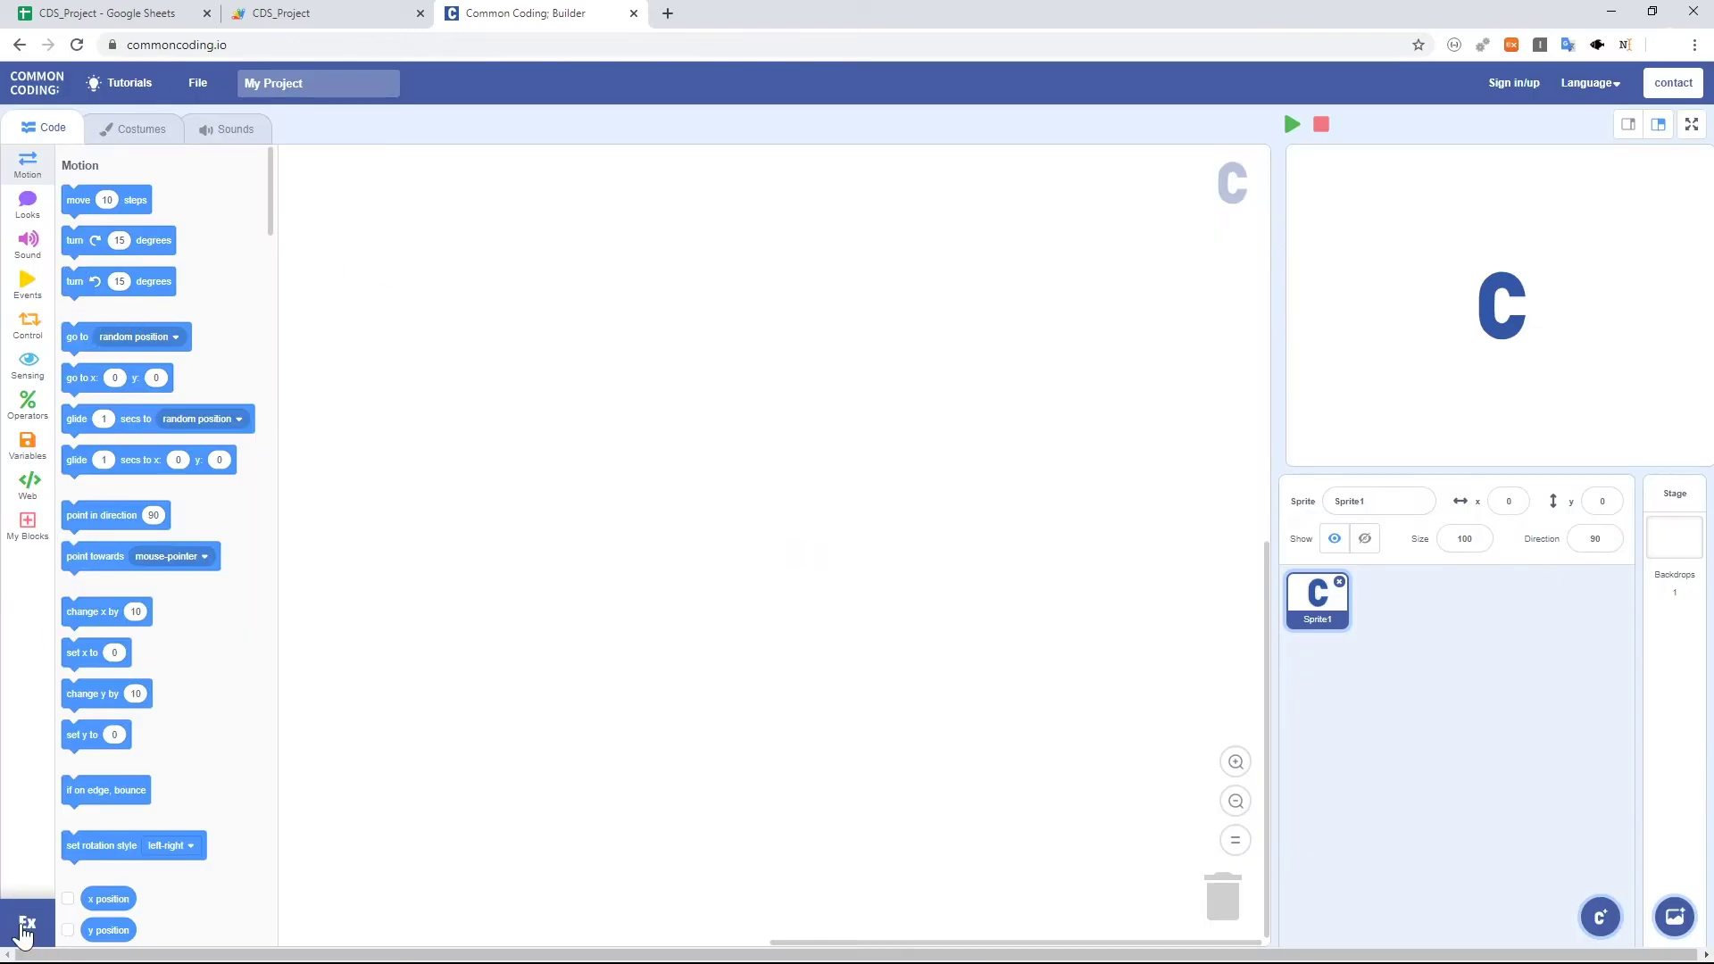
left_click(24, 933)
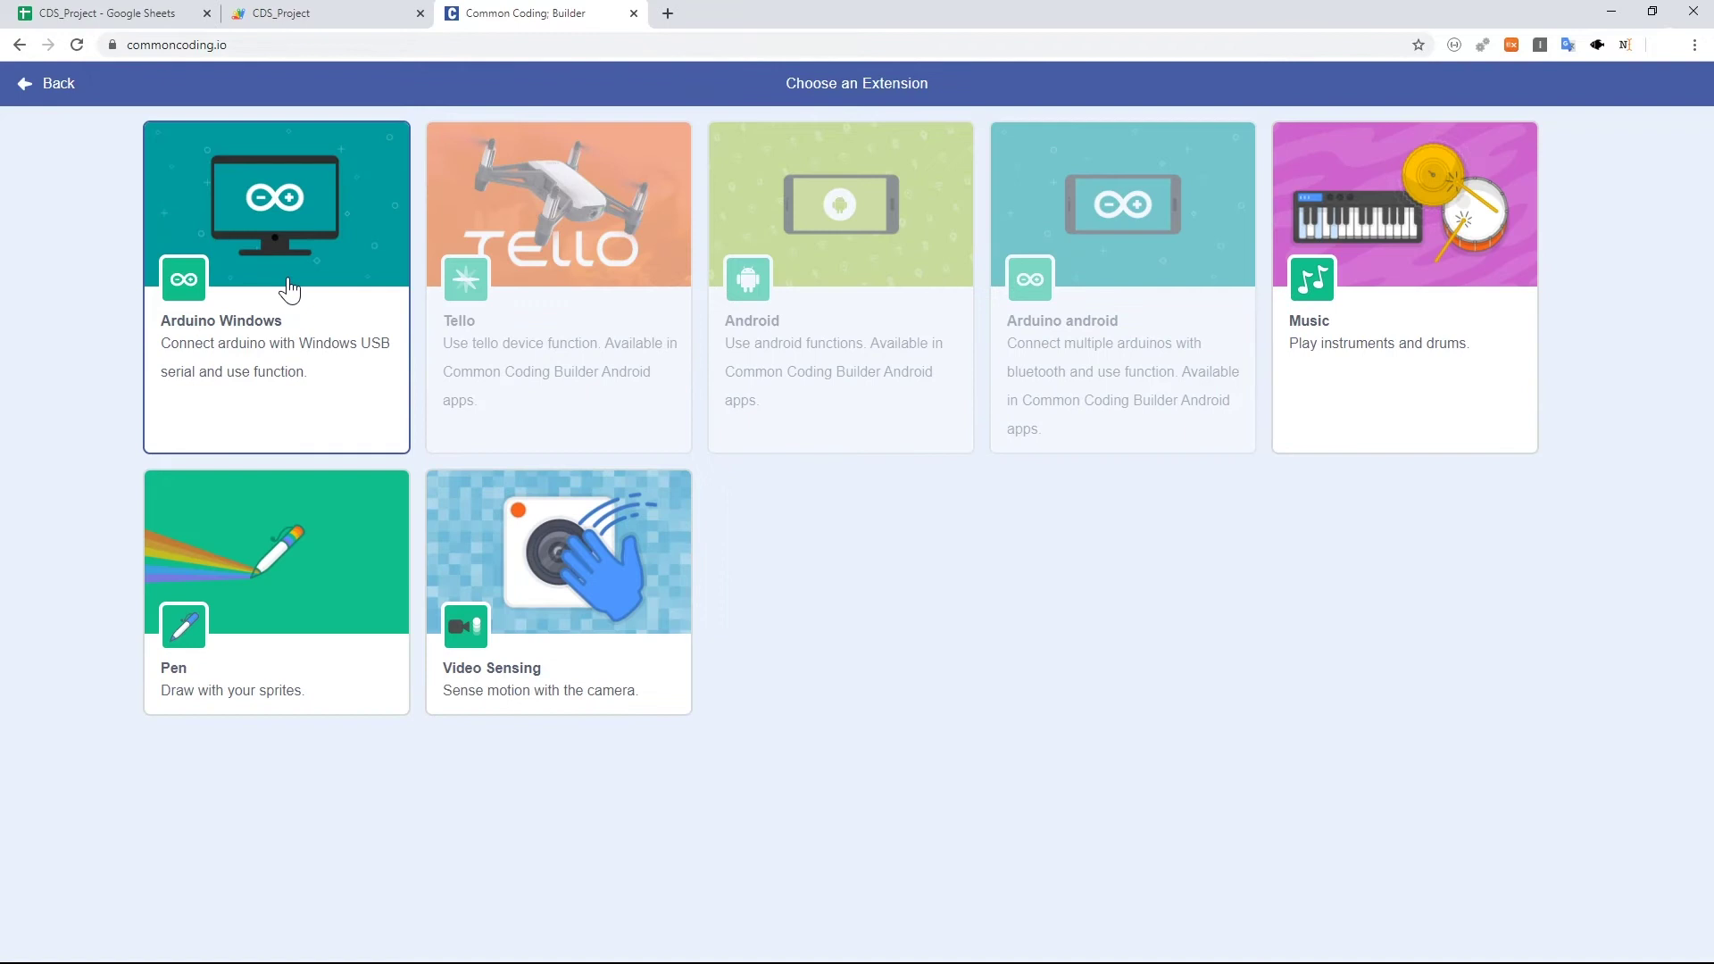
left_click(288, 290)
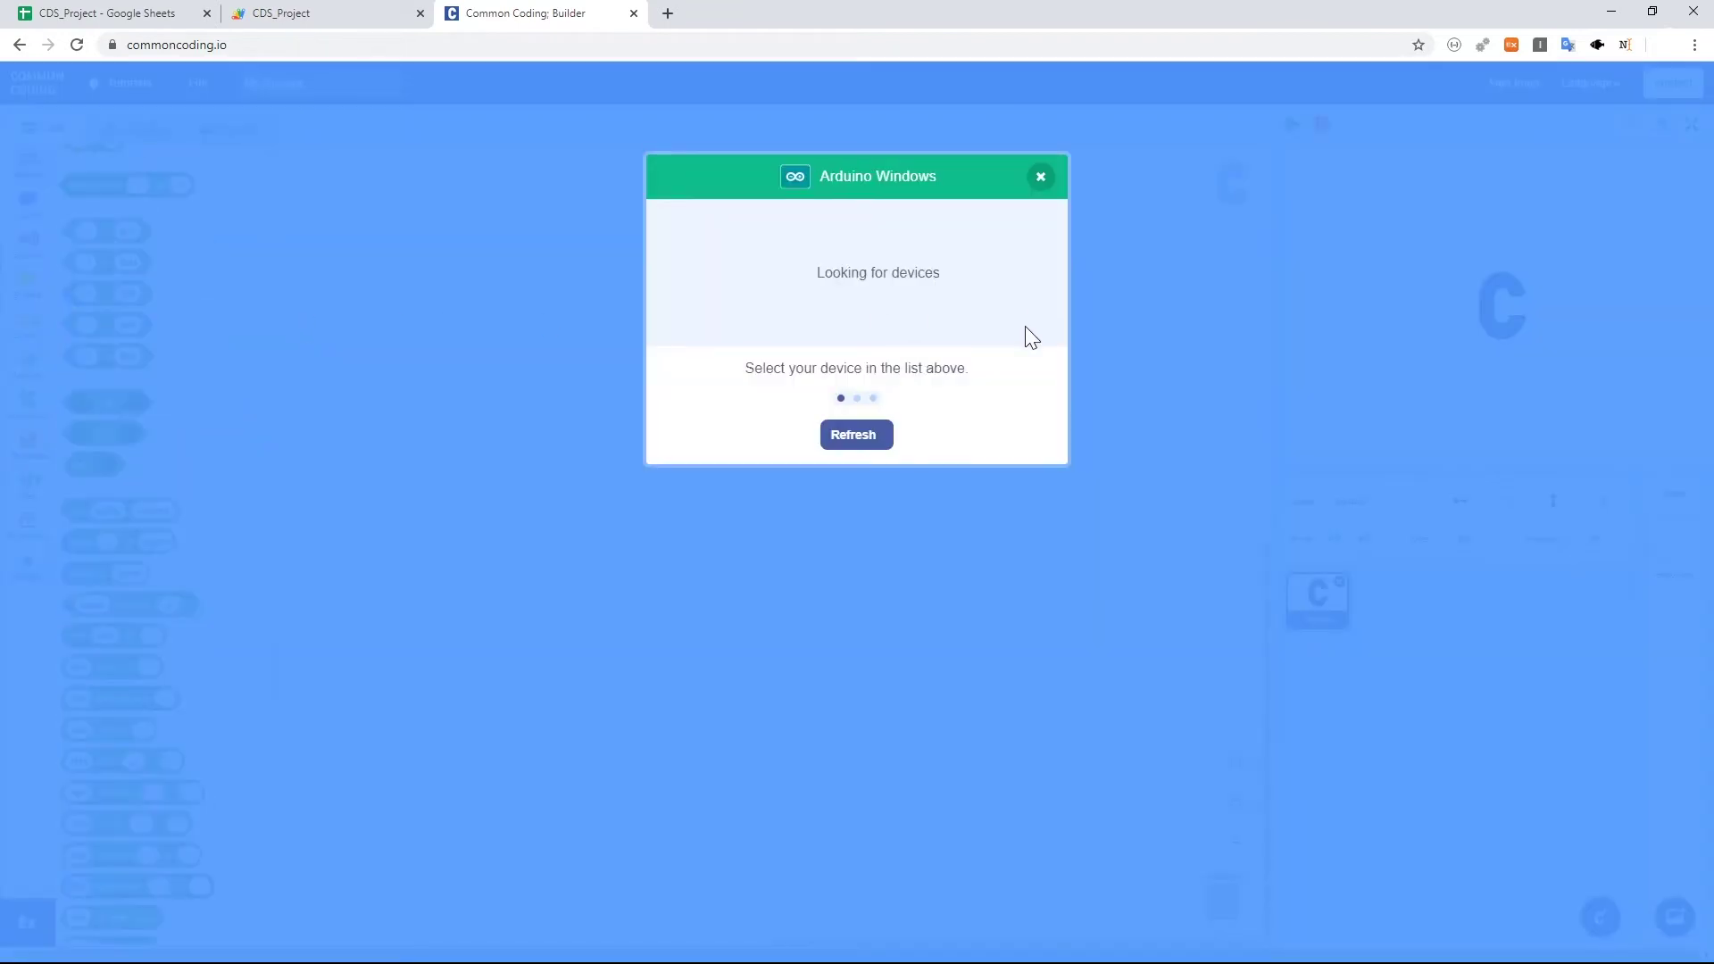
left_click(1016, 232)
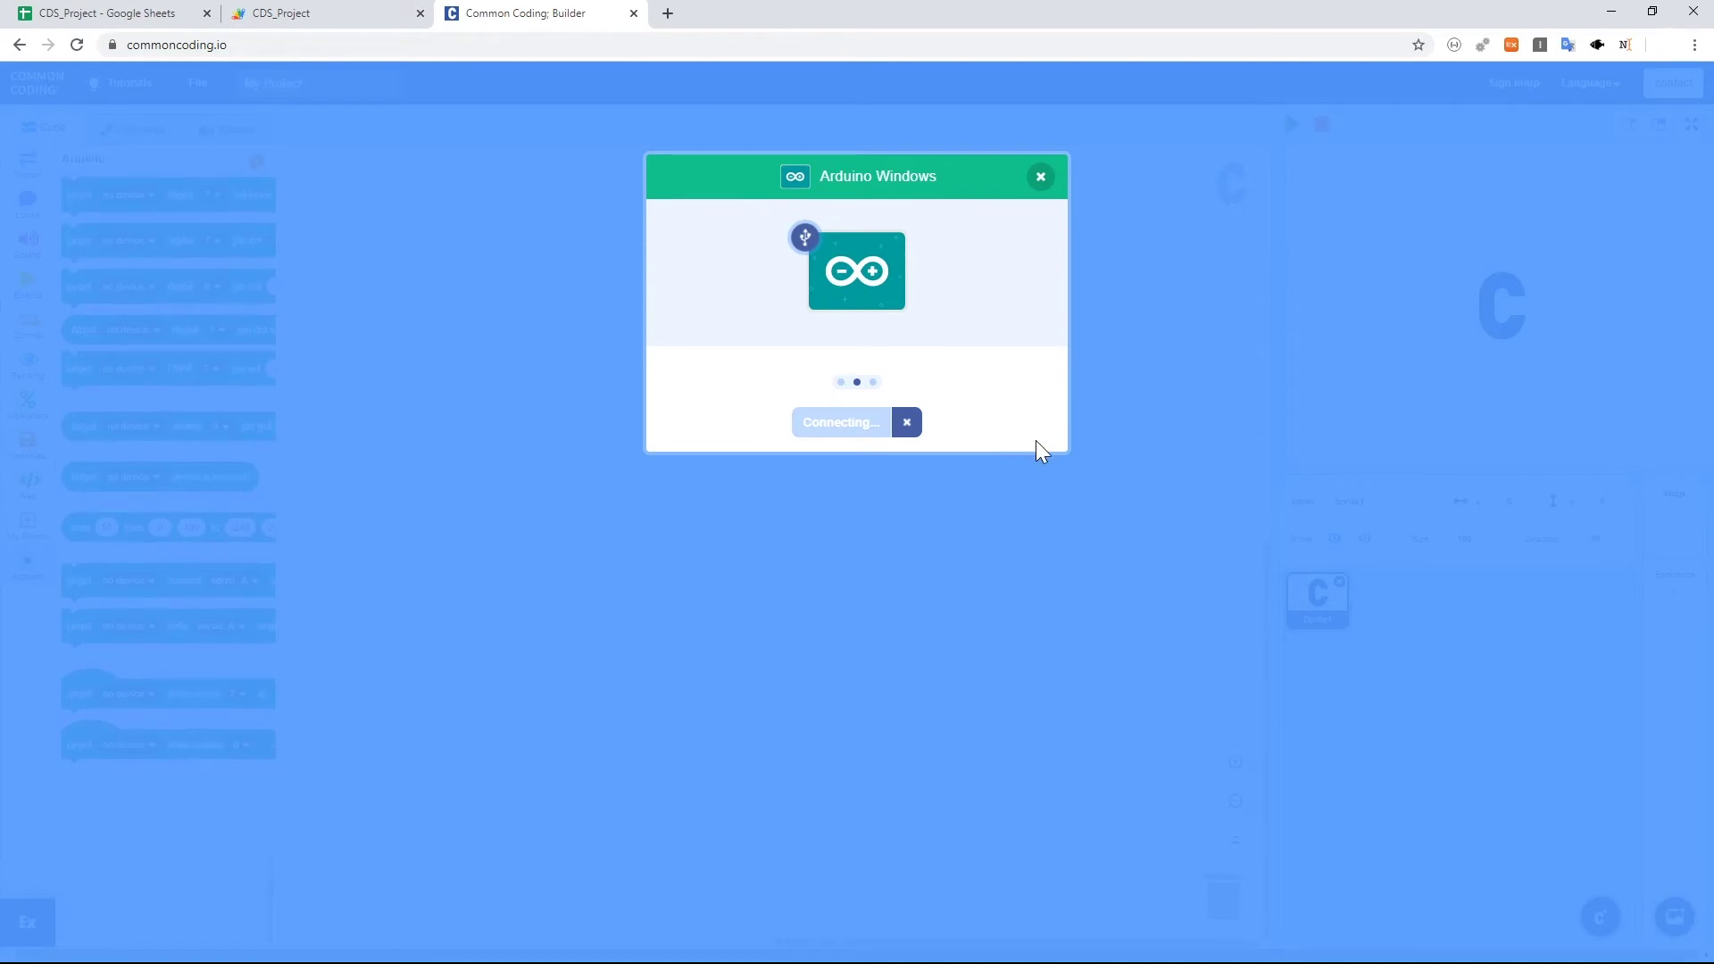
left_click(1004, 447)
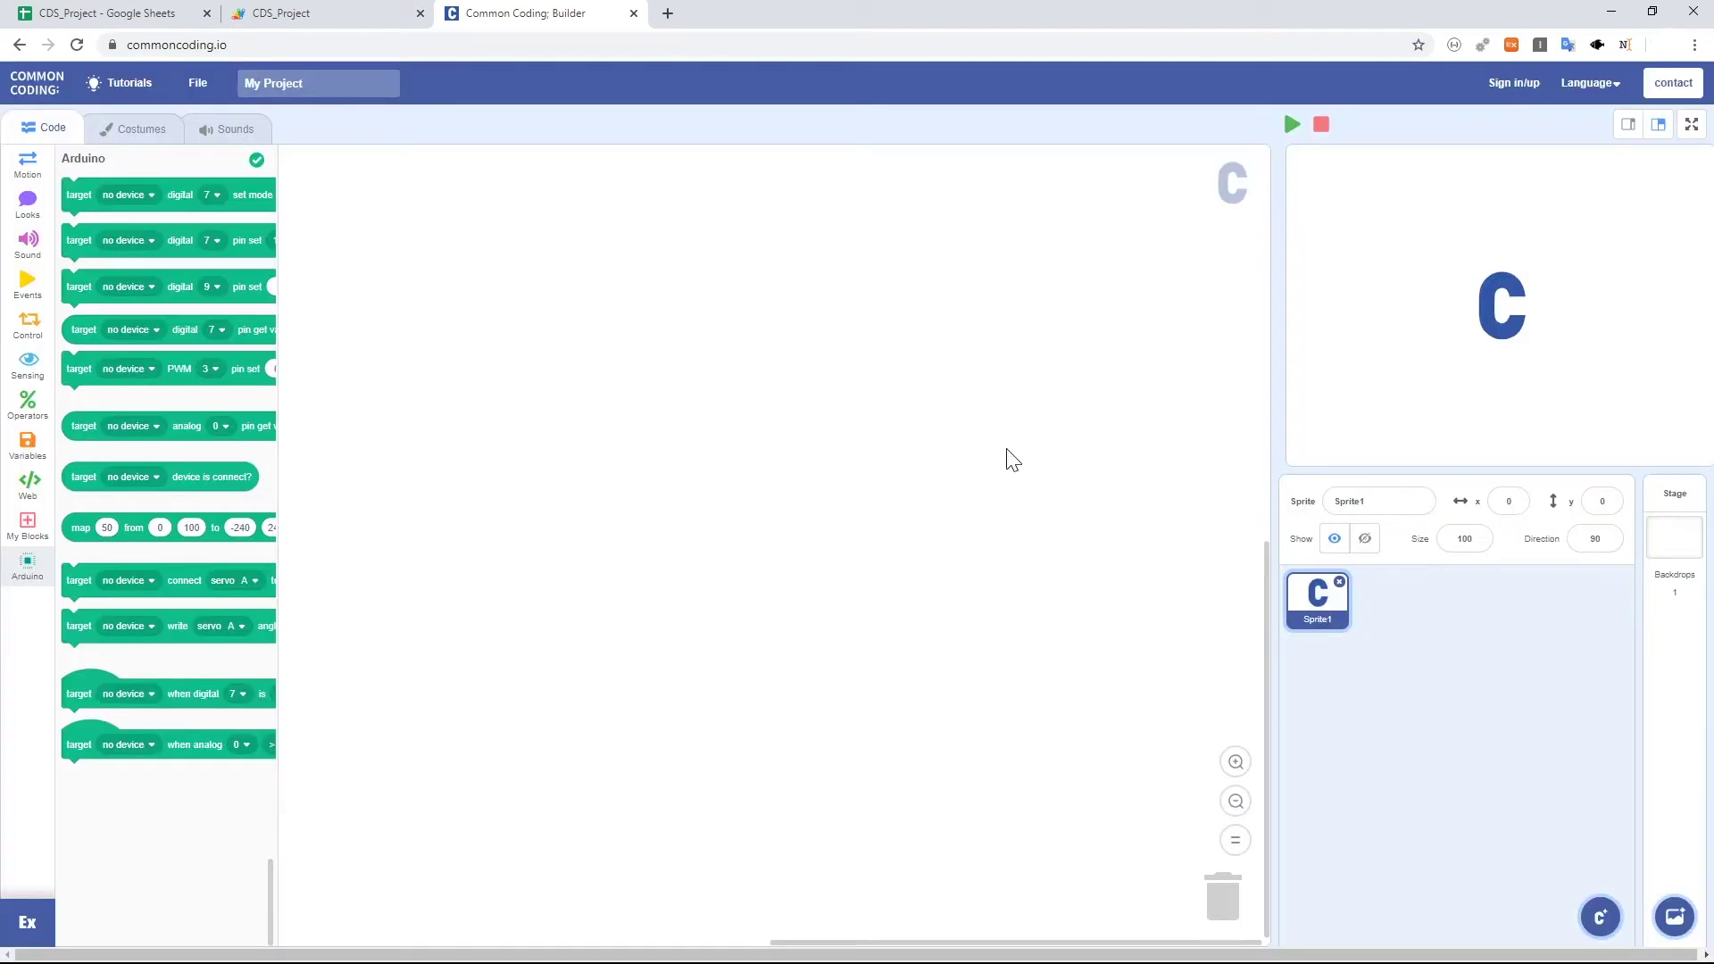
Build a green-flag forever loop, create the CDS variable and add set CDS blocks.
left_click(25, 288)
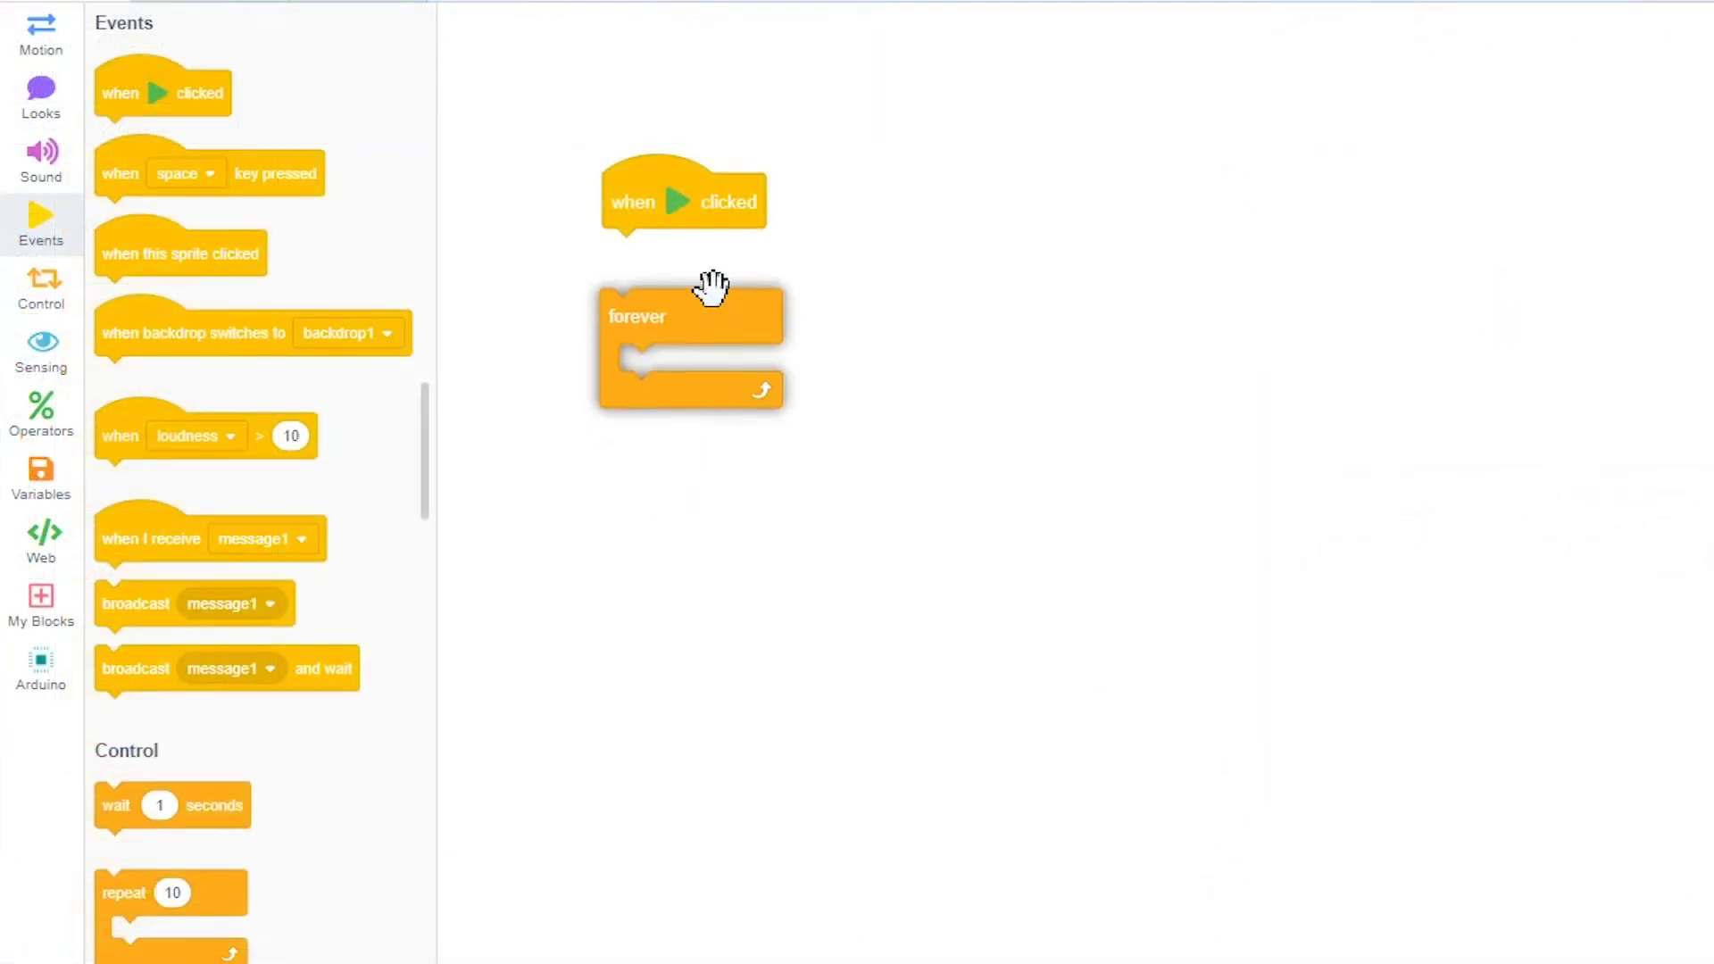
left_click_drag(511, 761, 705, 266)
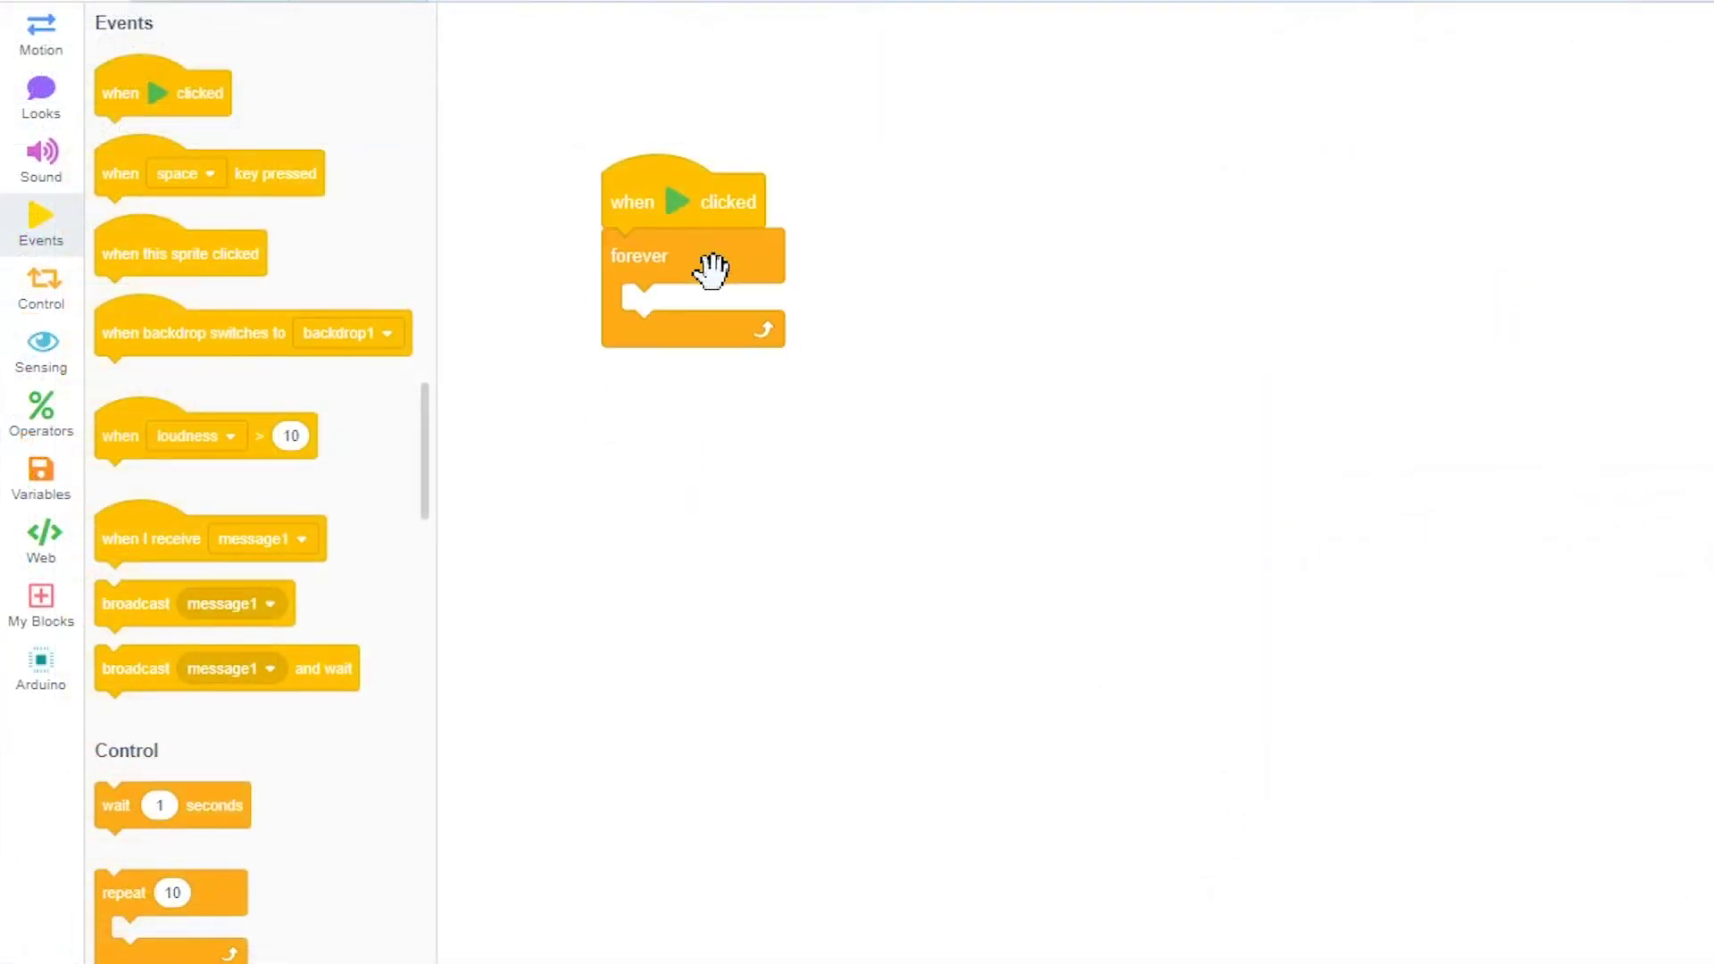
left_click(43, 505)
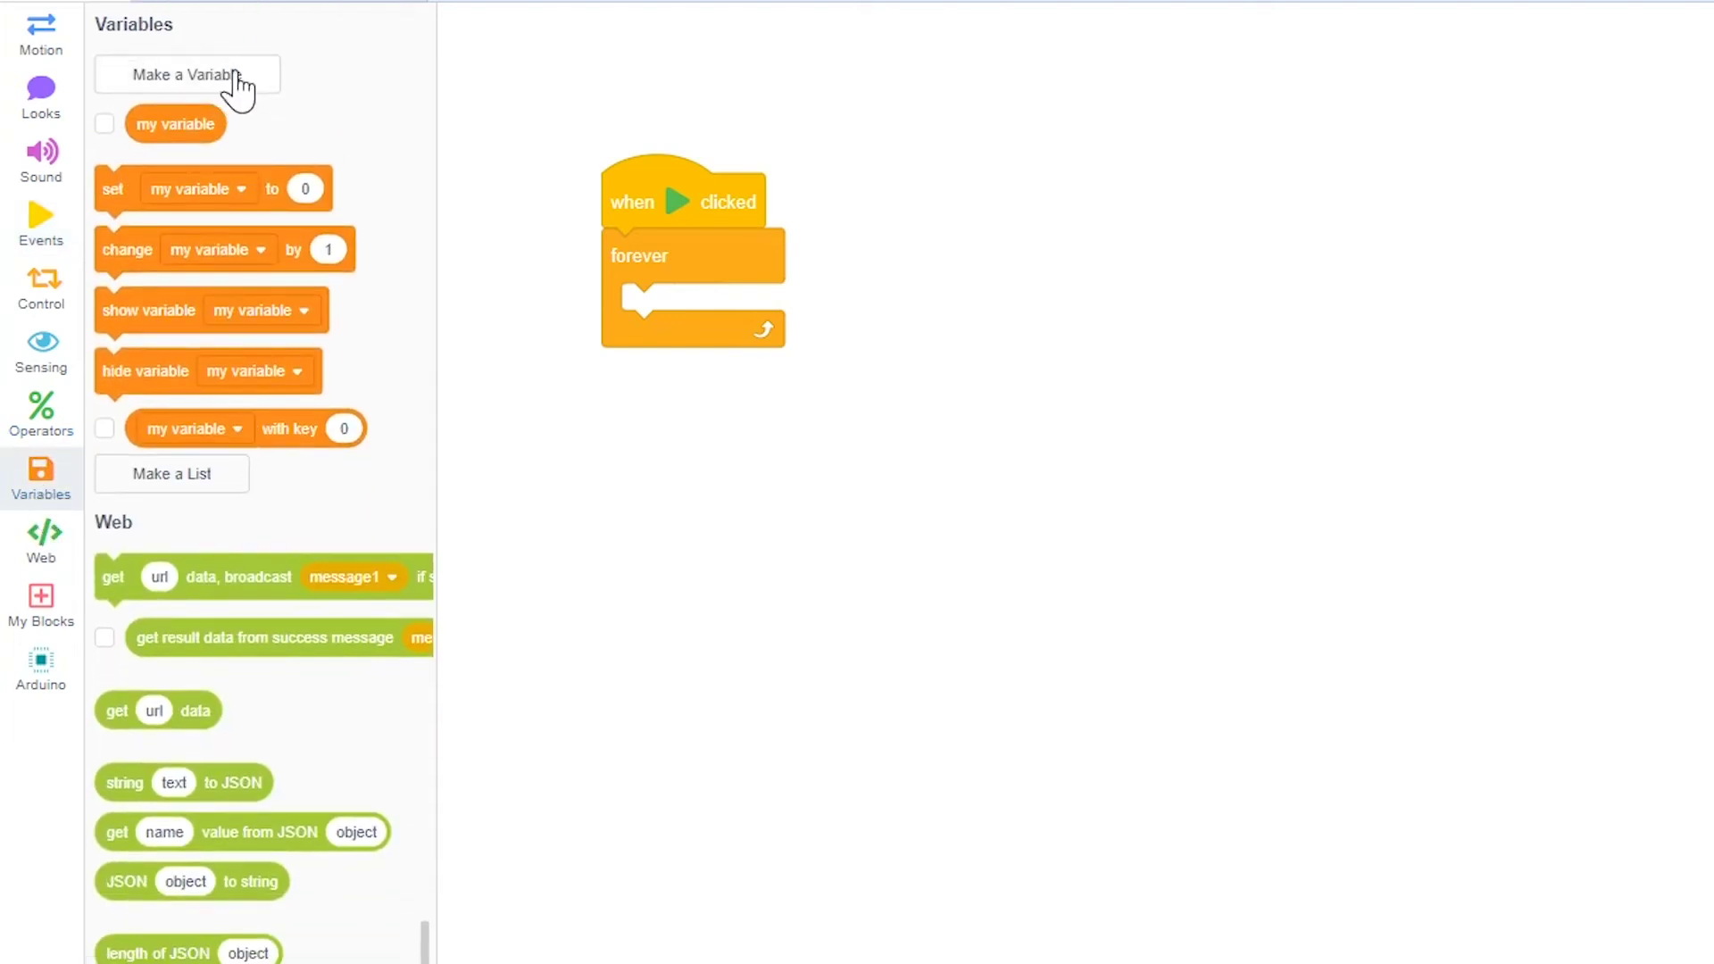
left_click(232, 76)
type("CD")
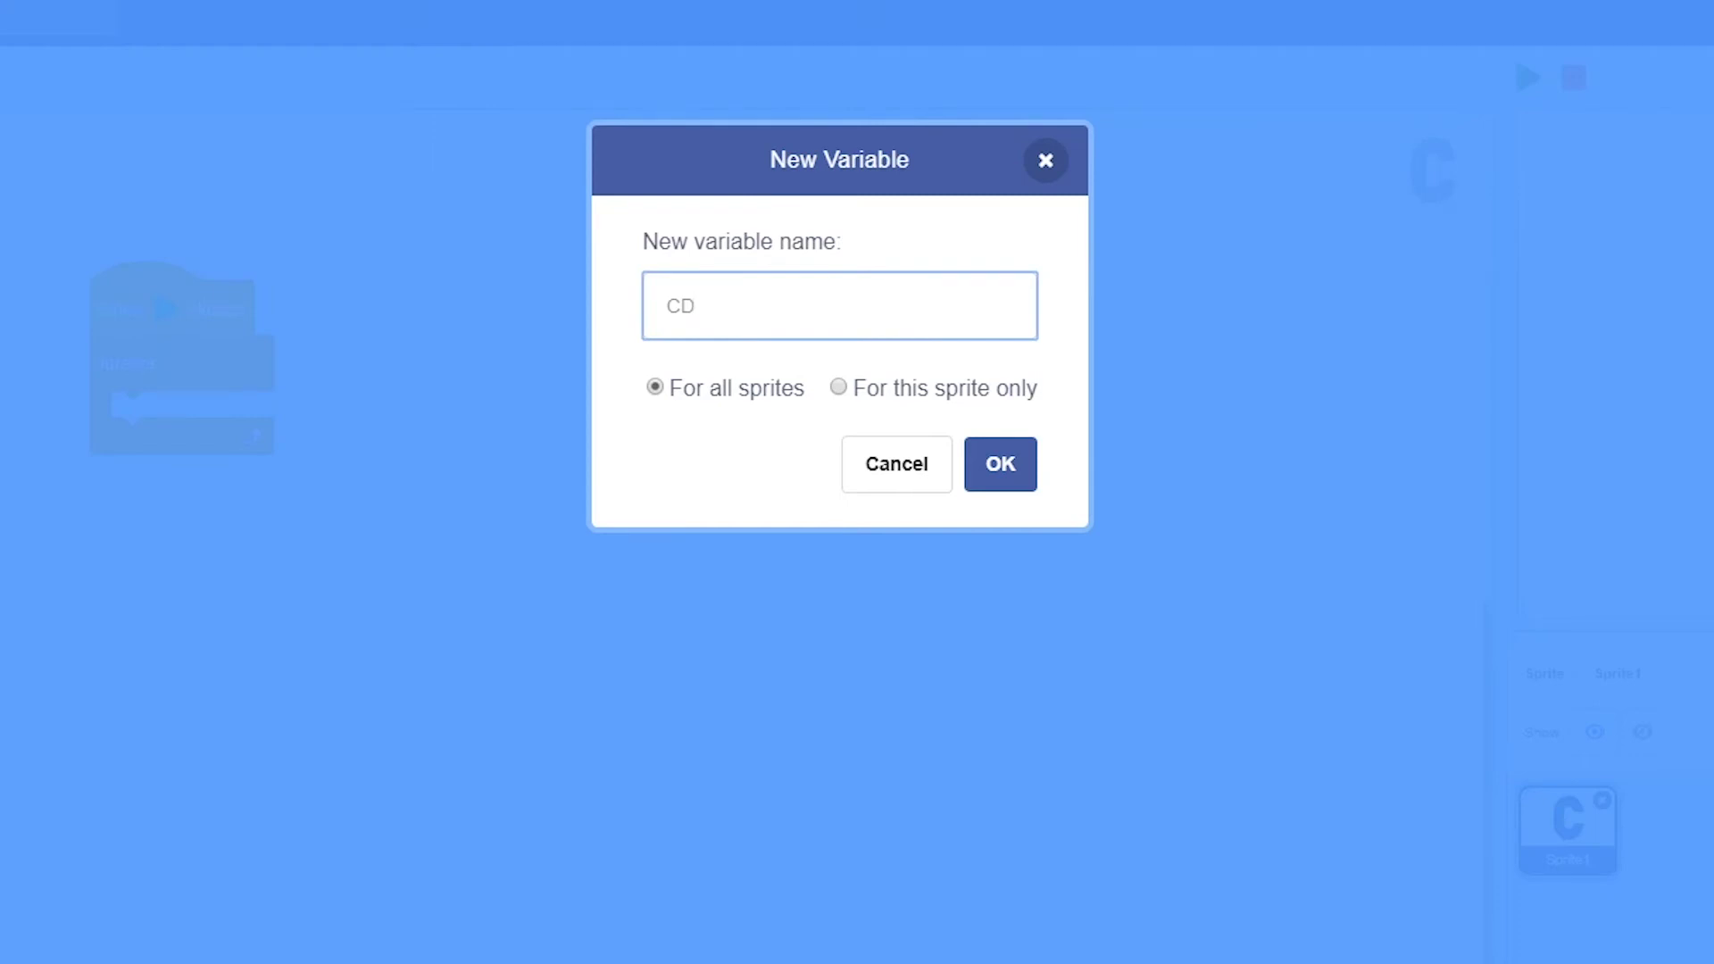
type("S")
key("Return")
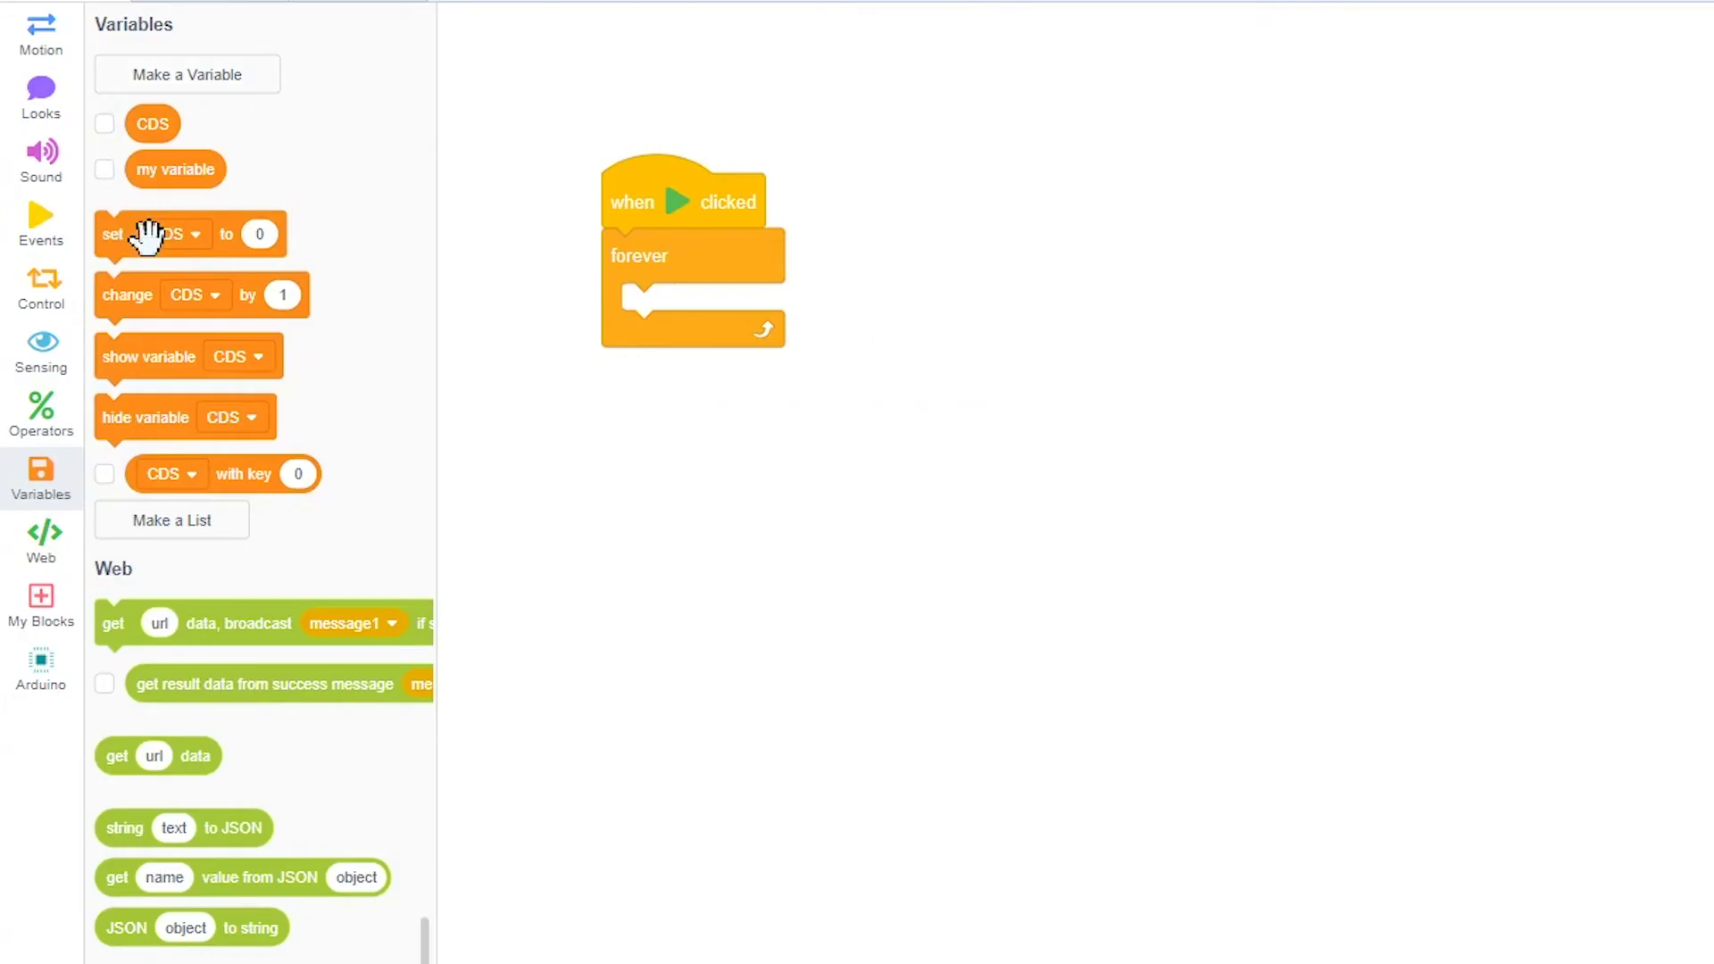
left_click_drag(134, 230, 616, 251)
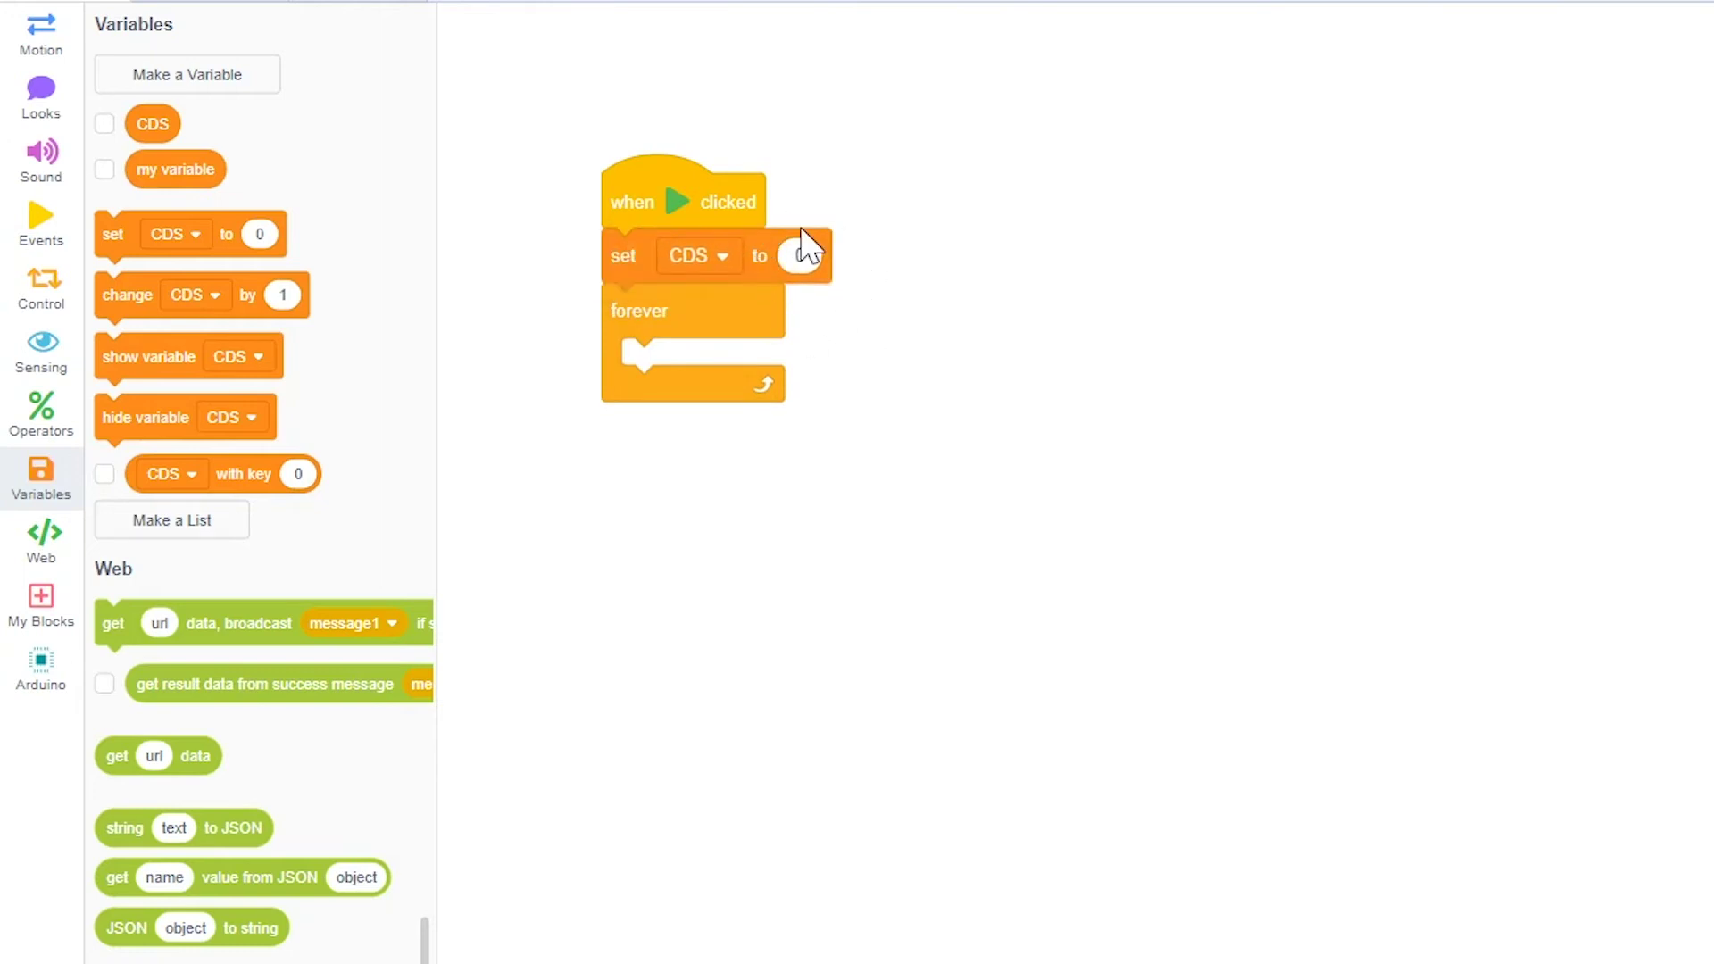
left_click_drag(116, 239, 632, 364)
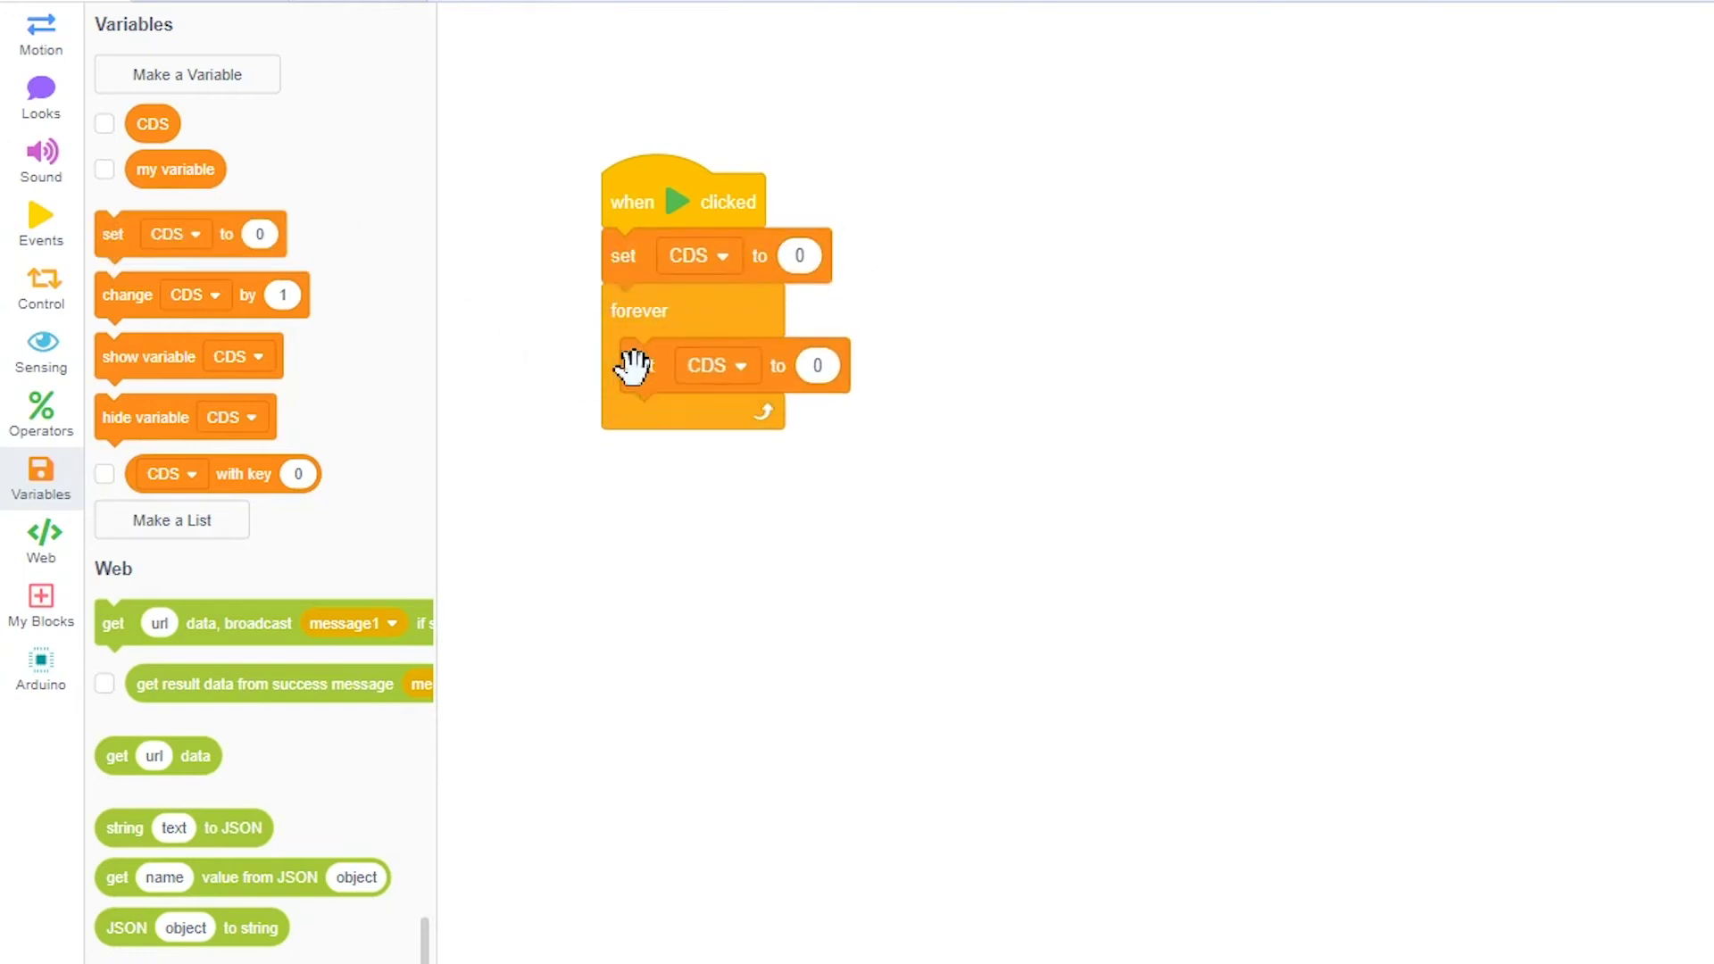
left_click(57, 679)
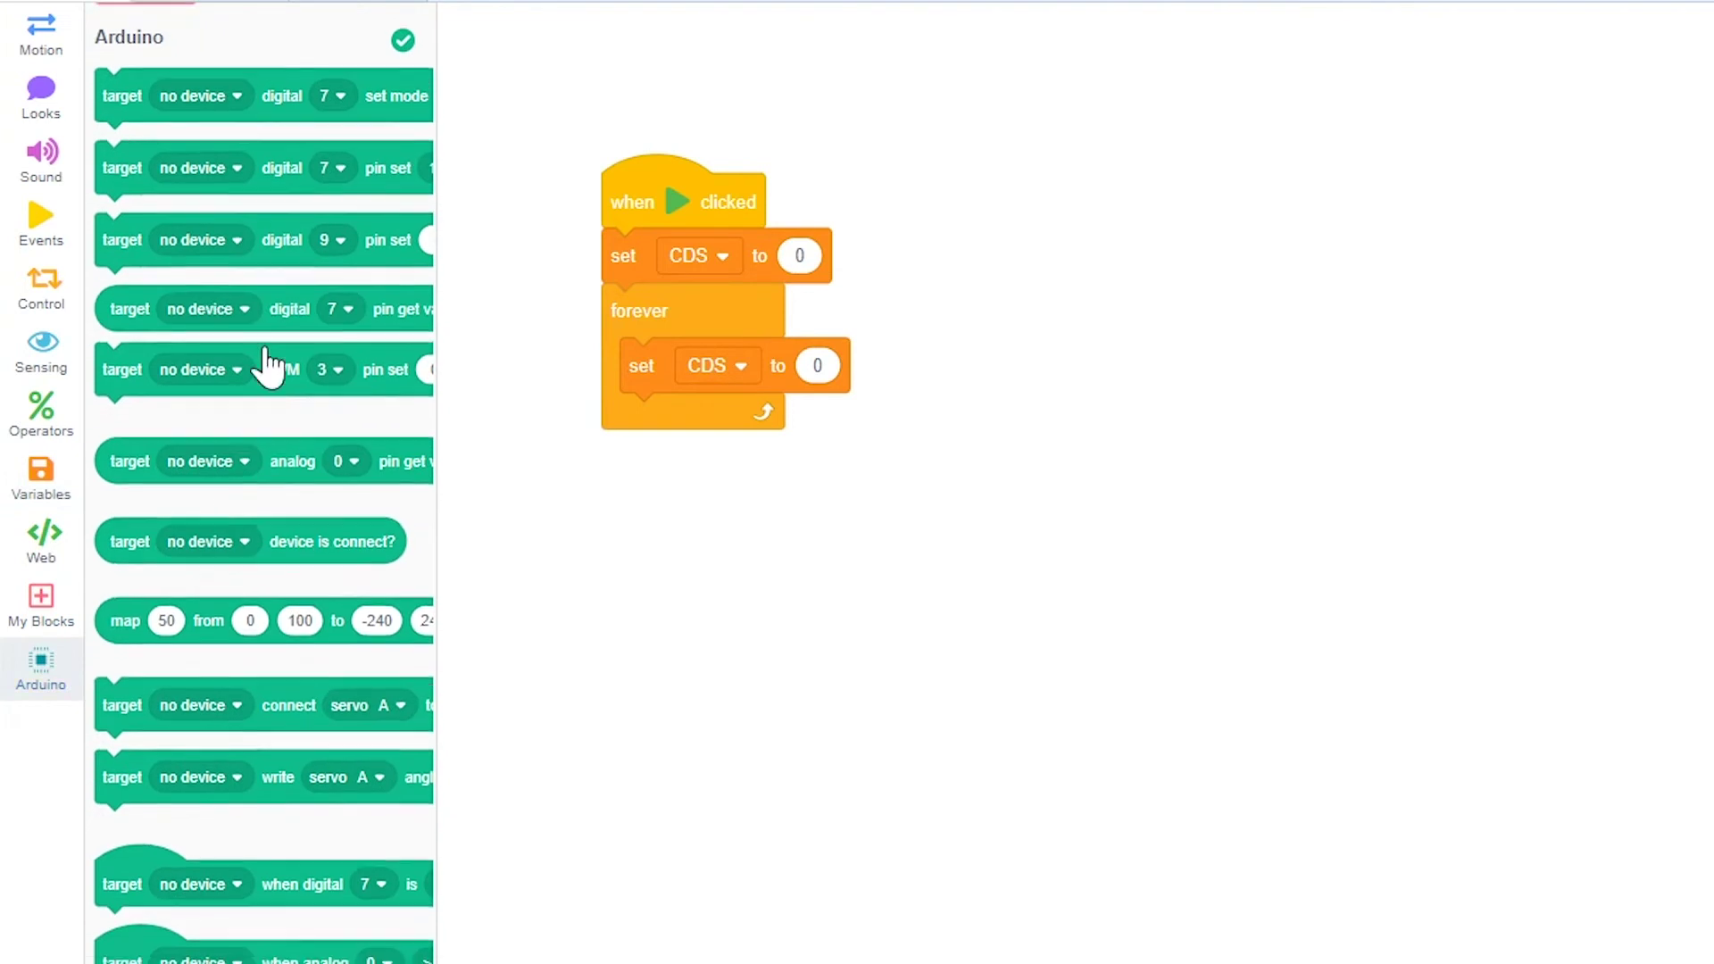
Set CDS to the COM36 analog pin 0 reading inside the loop.
left_click_drag(291, 449, 1110, 393)
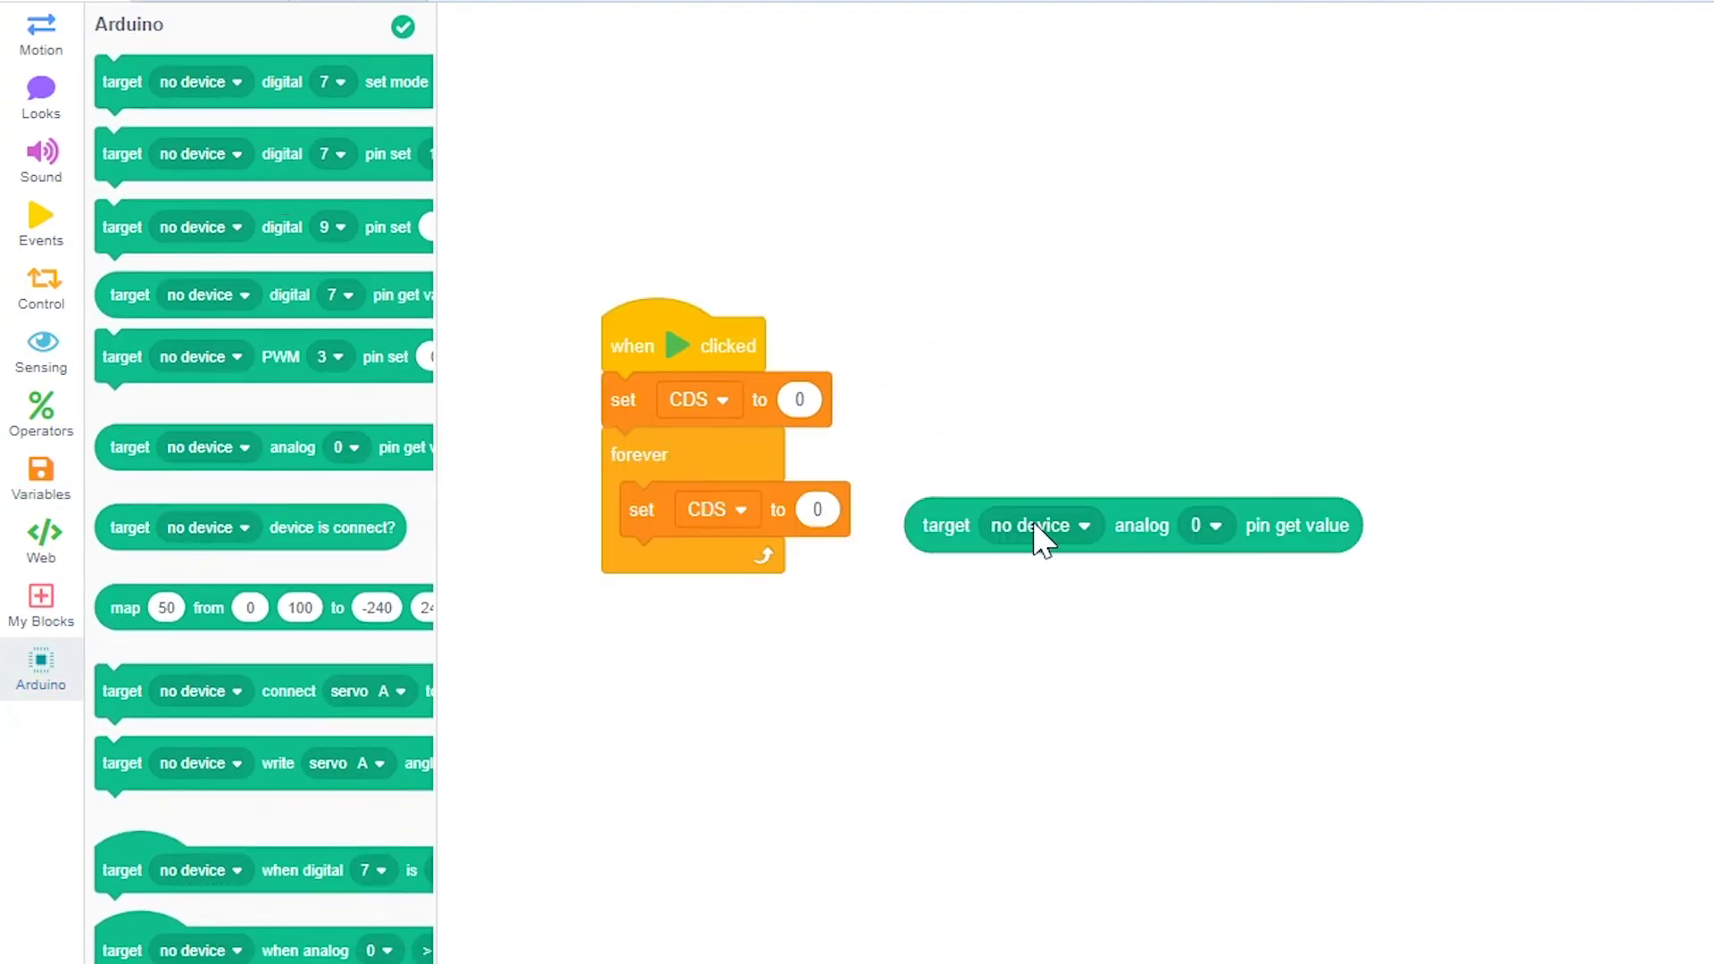
left_click(1041, 527)
left_click(1046, 636)
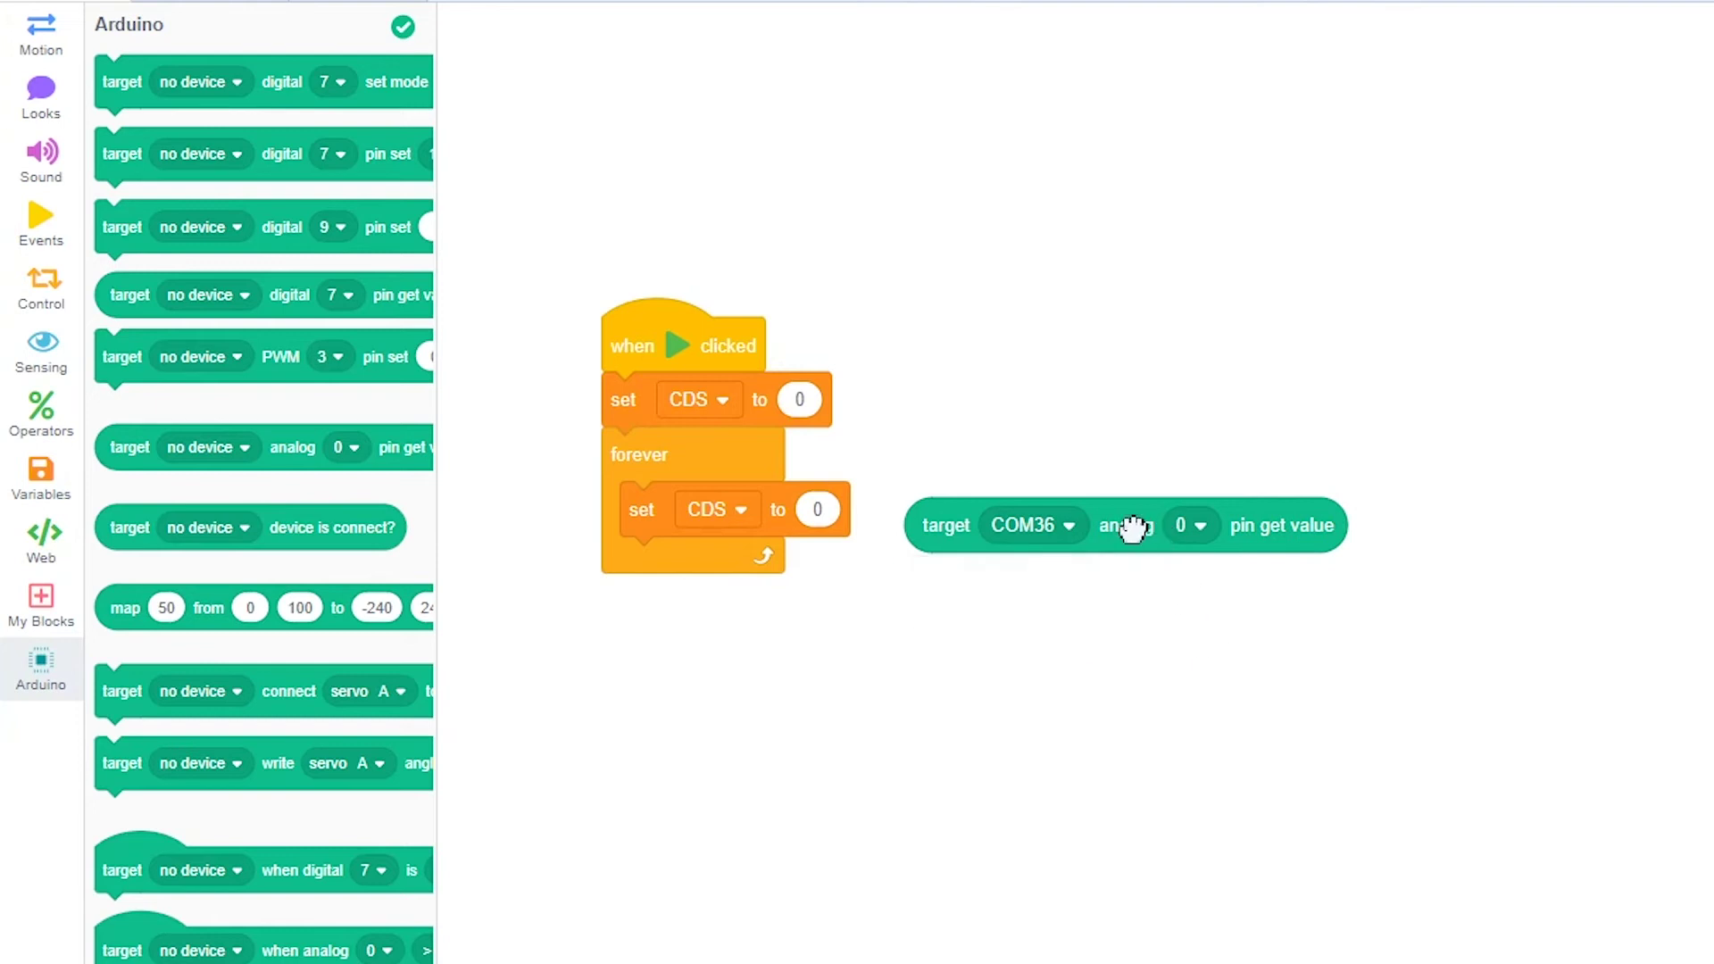
left_click_drag(1132, 528, 1033, 536)
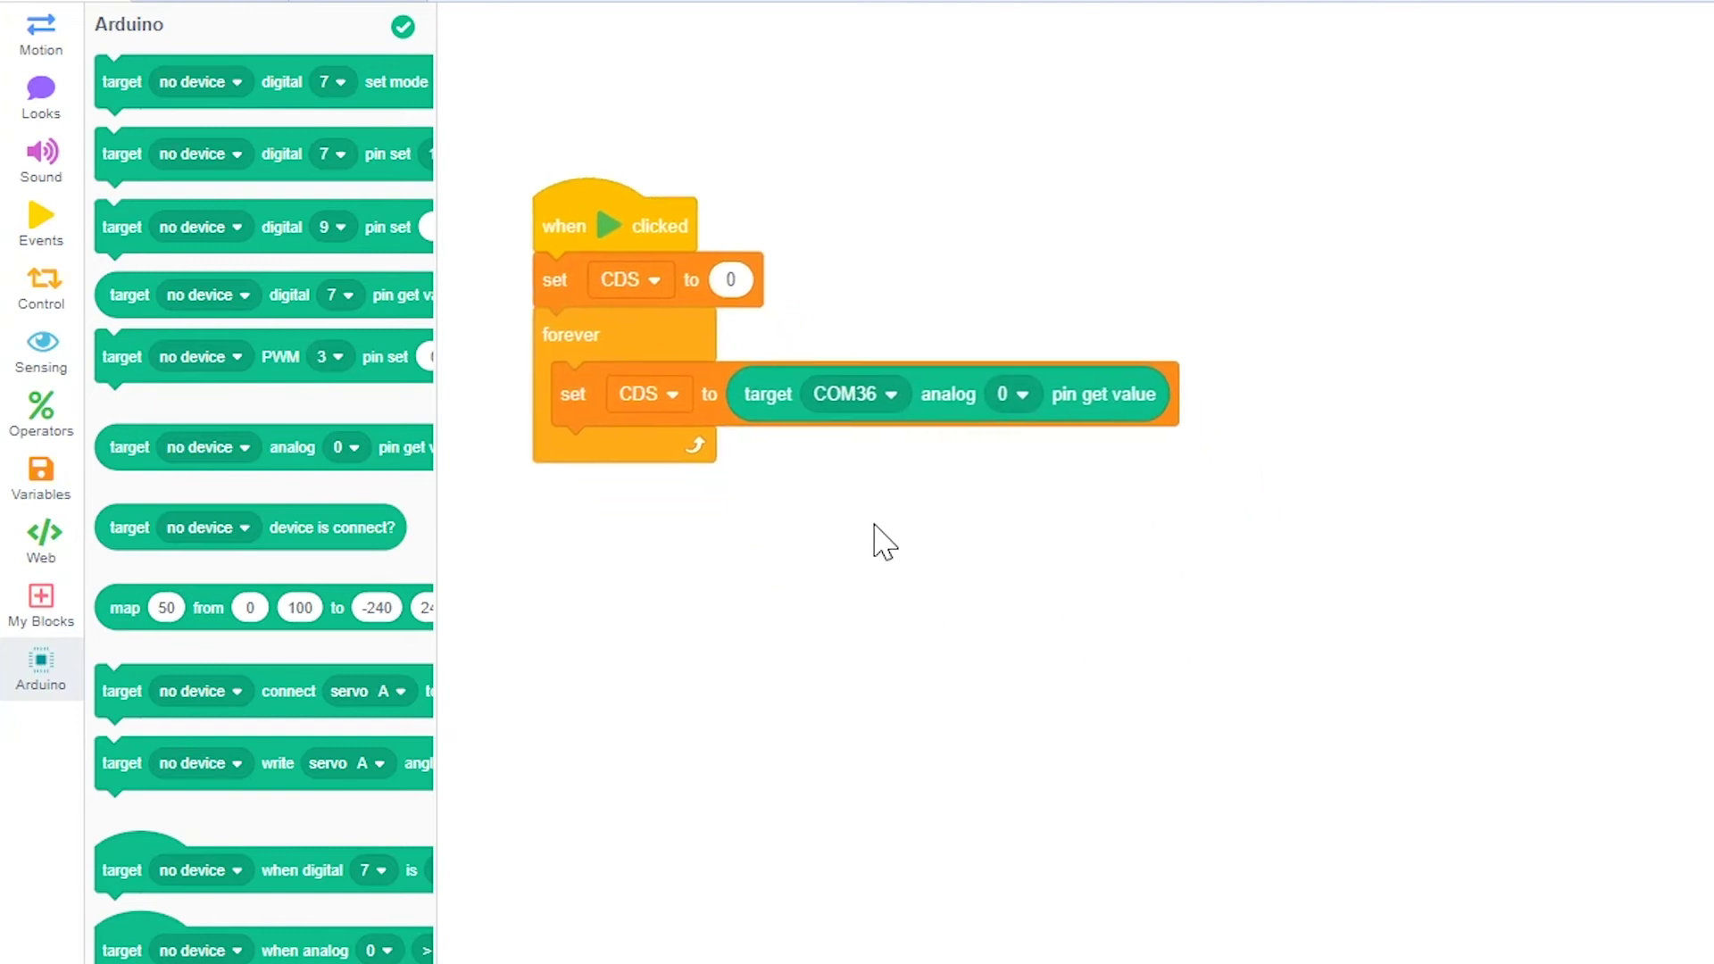
Add a get URL data request to the loop and place a join block nearby.
left_click(43, 536)
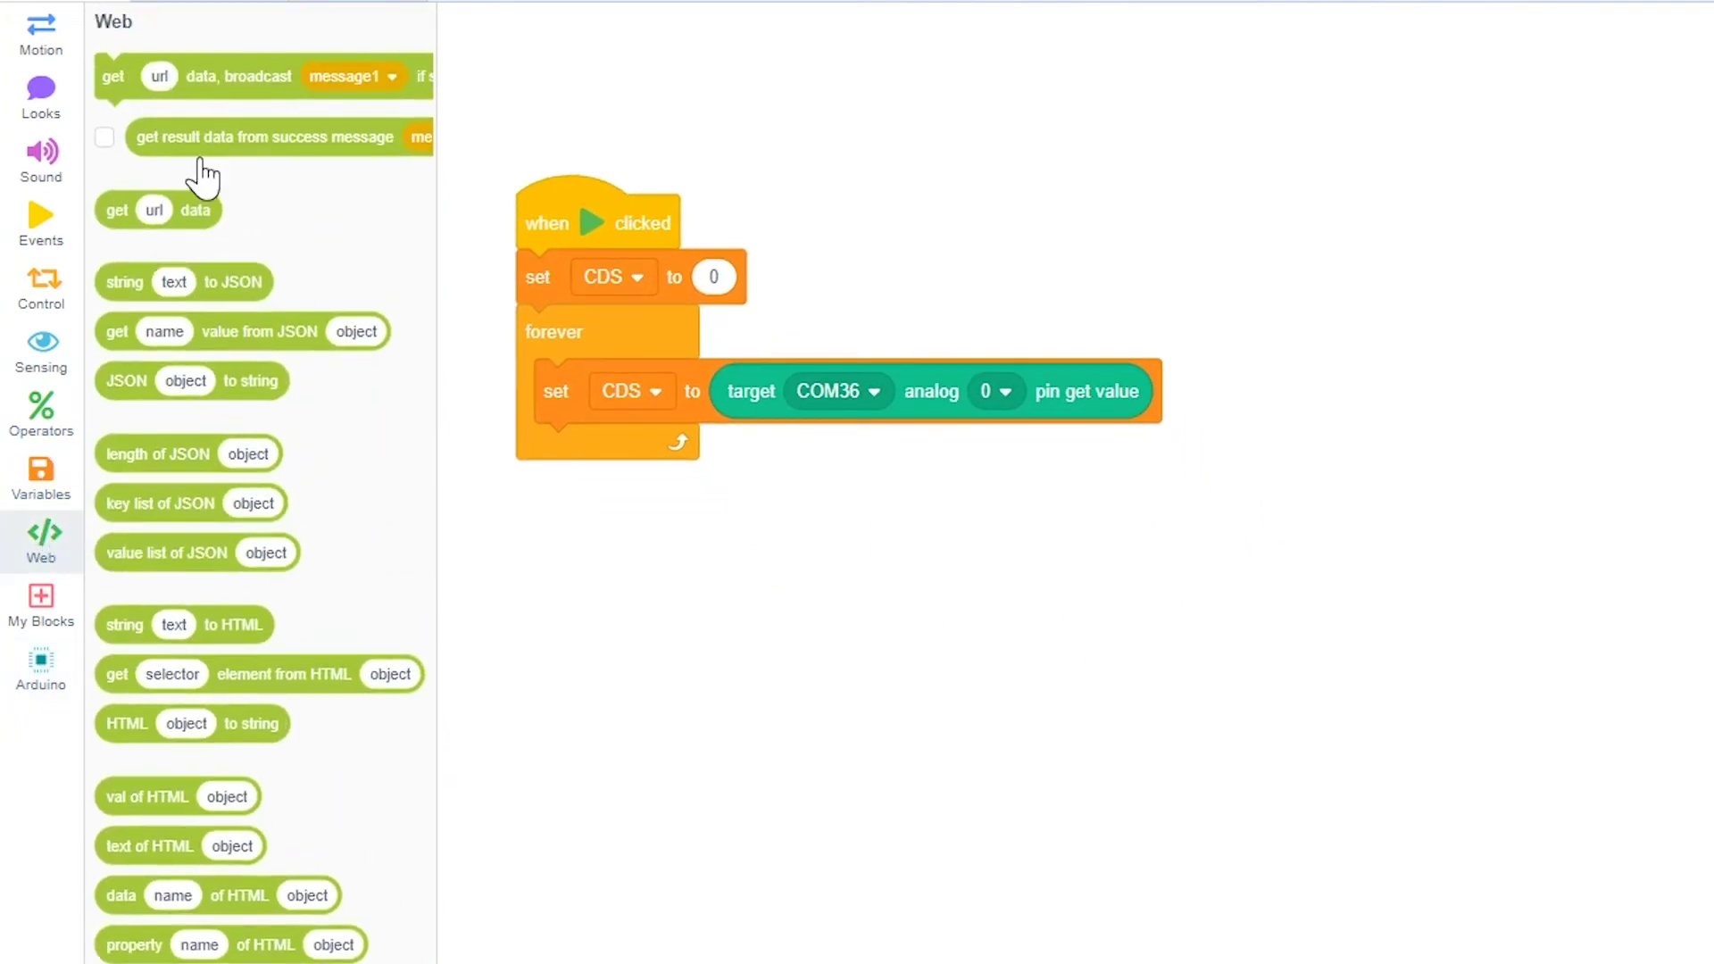
mouse_move(207, 82)
left_mouse_down()
mouse_move(675, 493)
mouse_move(678, 473)
left_mouse_up()
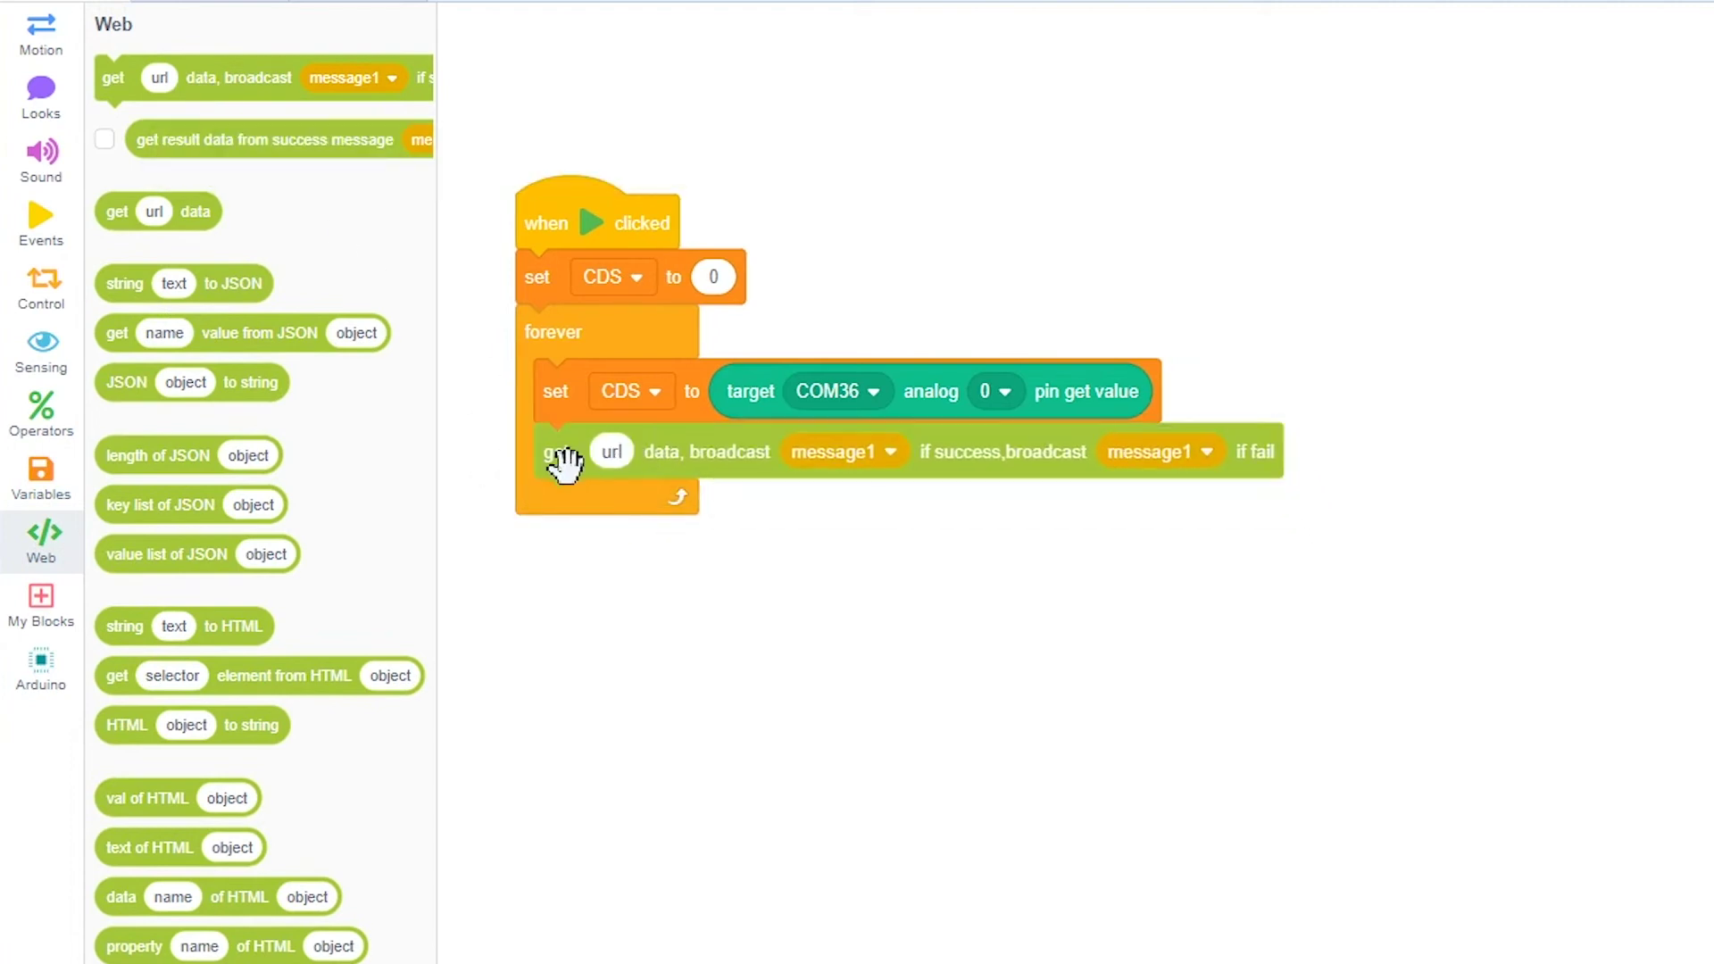
left_click(54, 436)
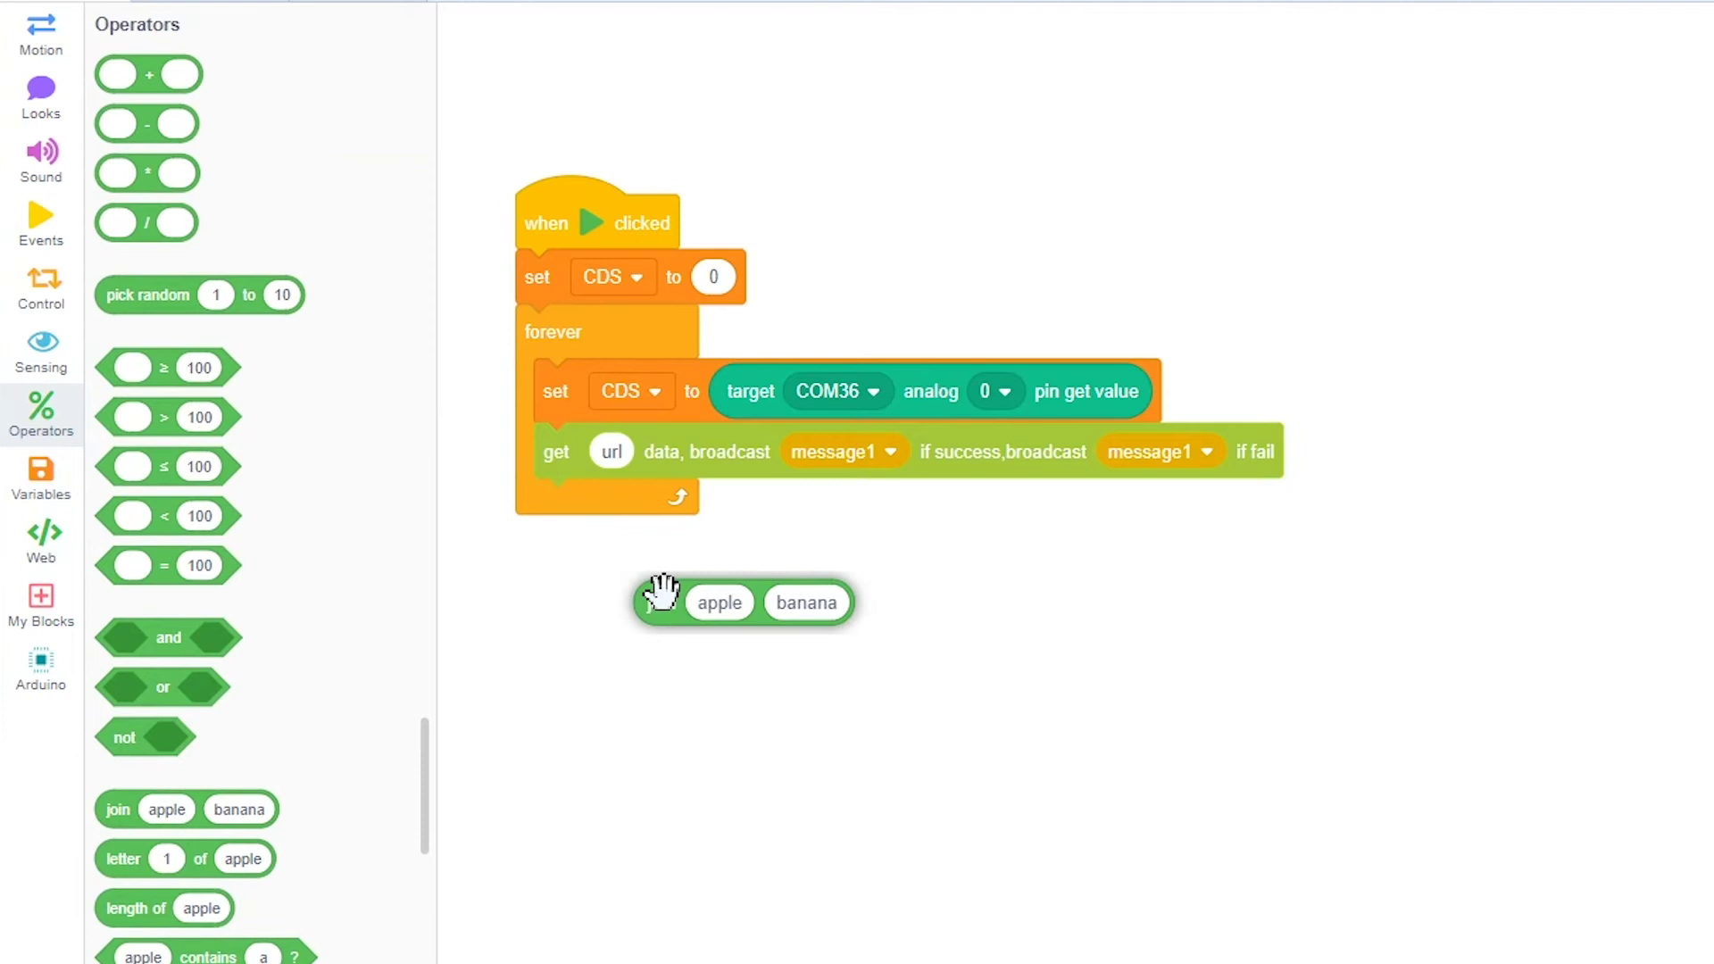
left_click_drag(603, 607, 674, 600)
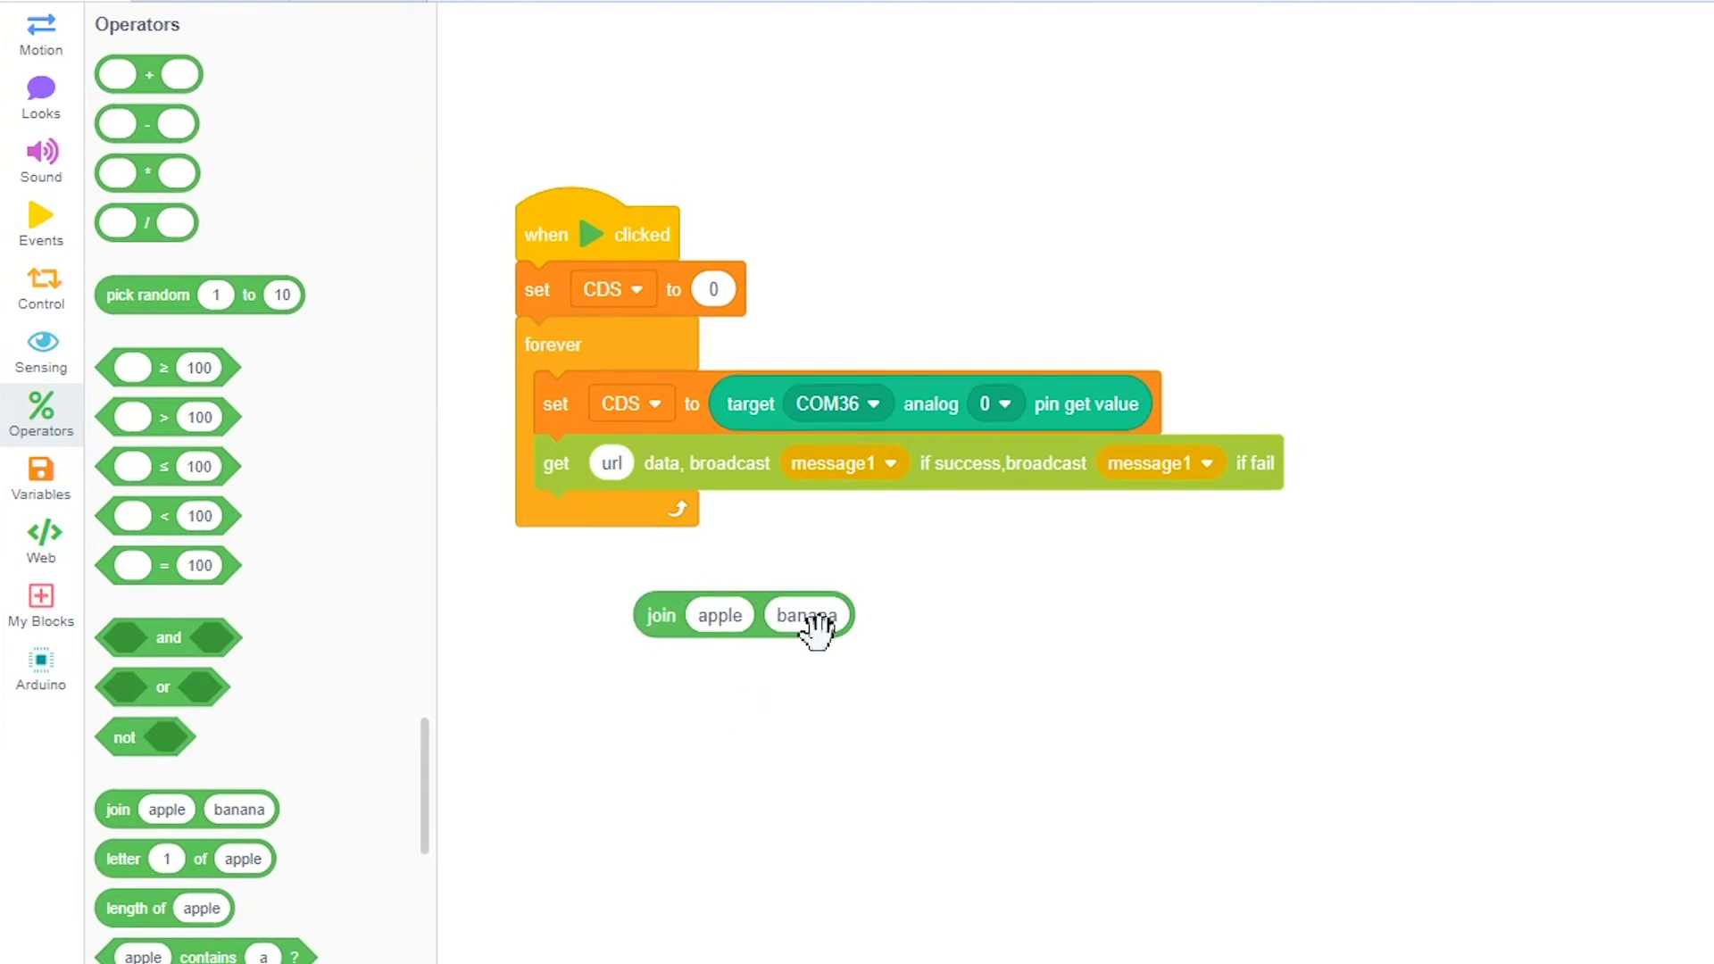
left_click(659, 616)
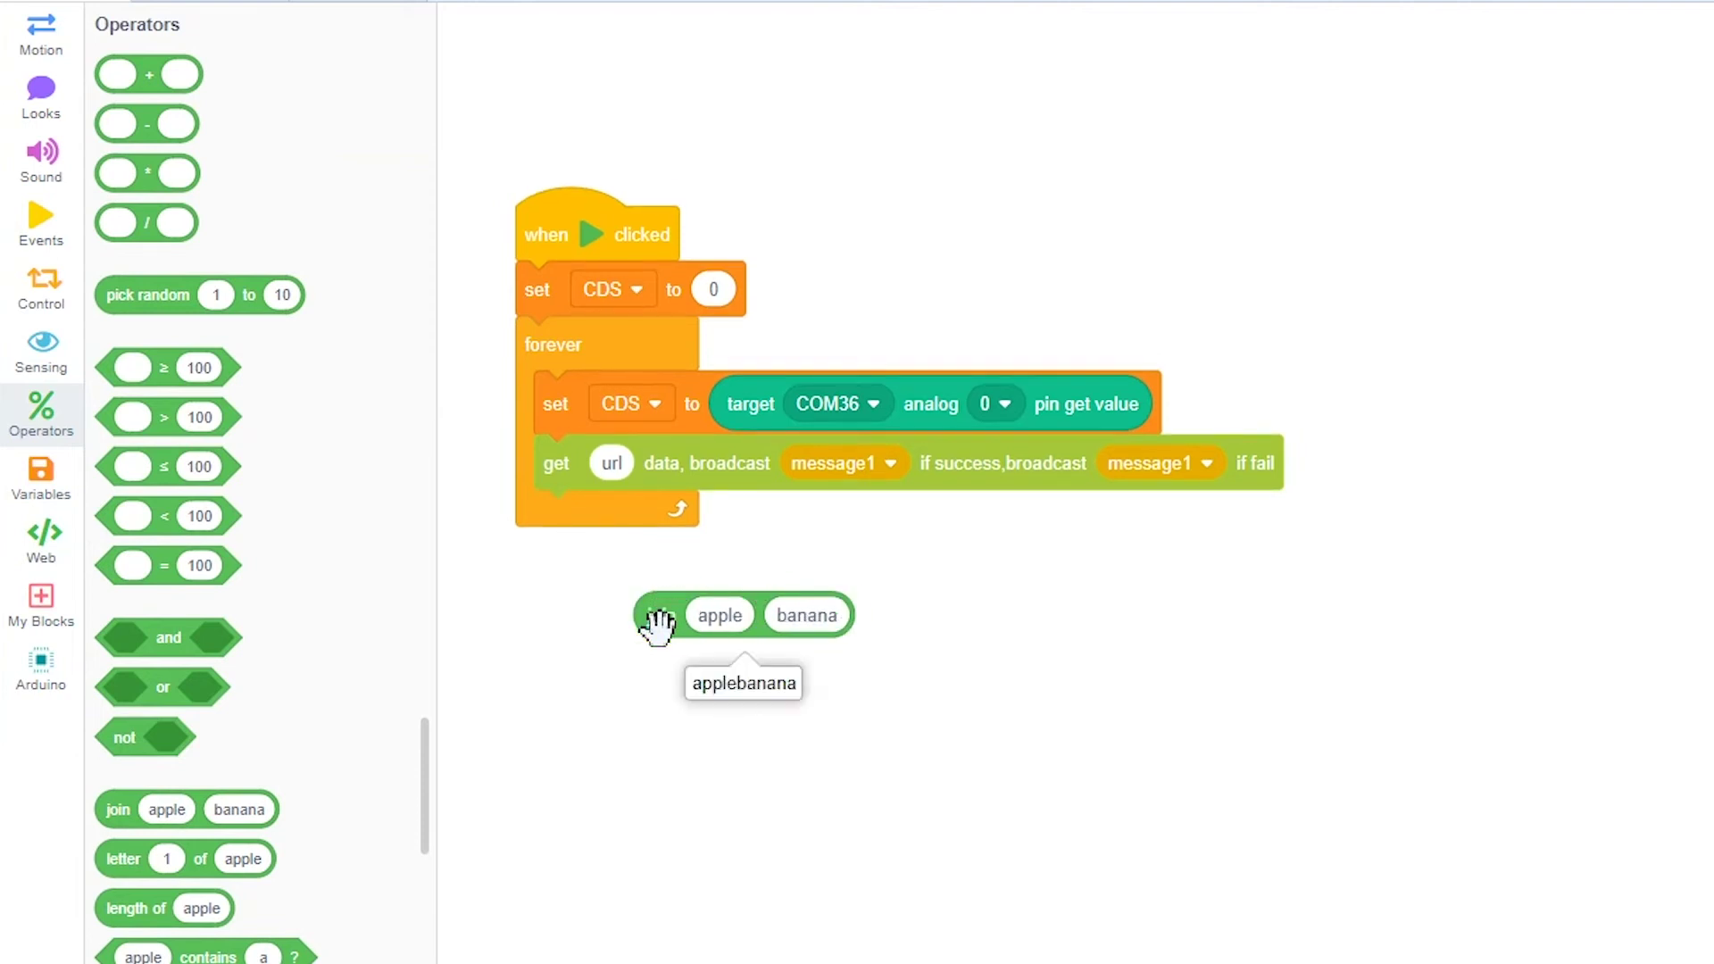
left_click(839, 701)
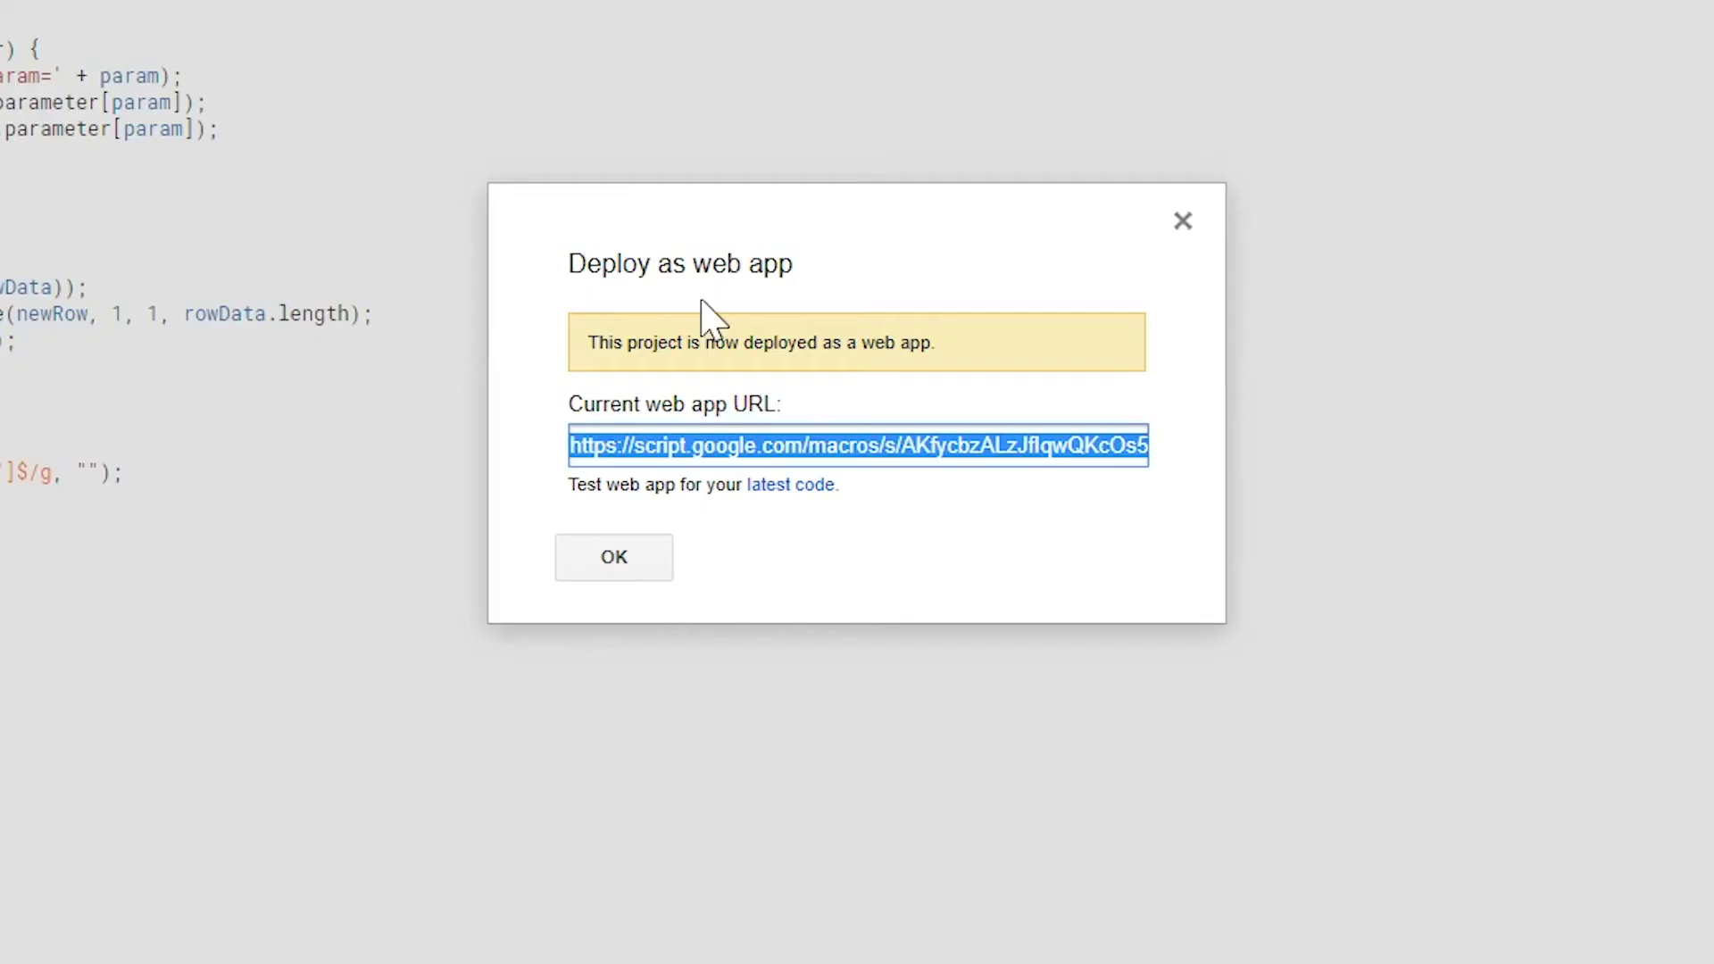
Copy the Current web app URL from the Deploy as web app dialog.
left_click_drag(895, 446, 904, 445)
key("ctrl+a")
right_click(930, 441)
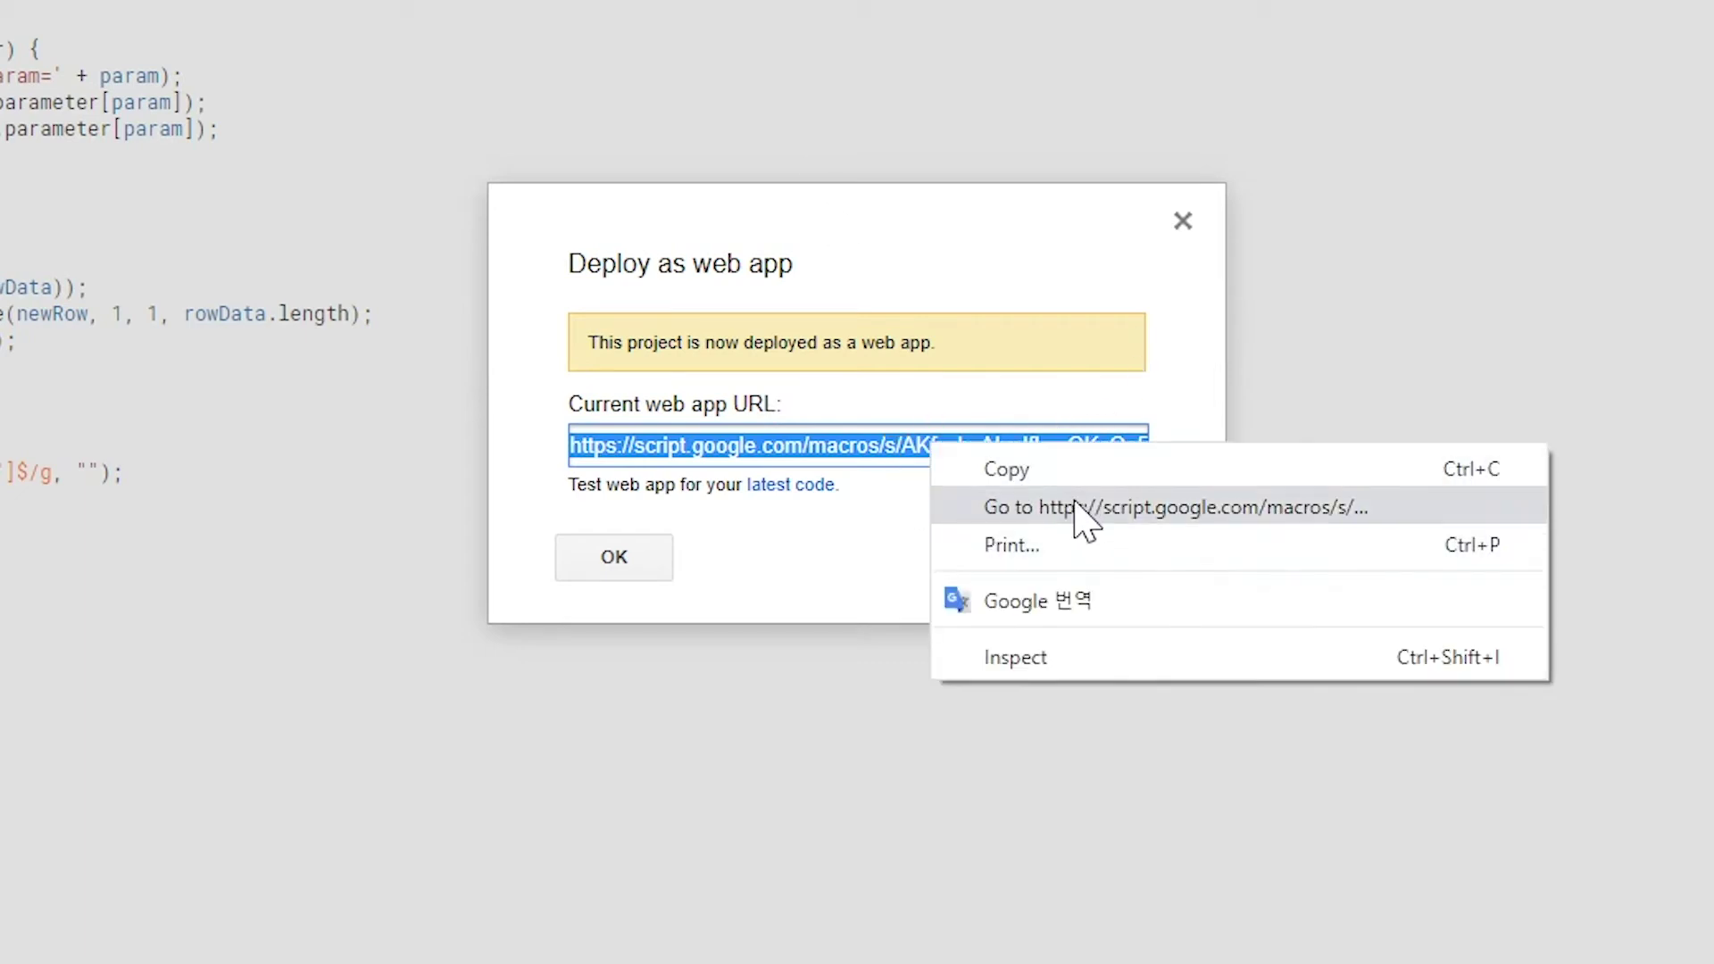
left_click(1031, 419)
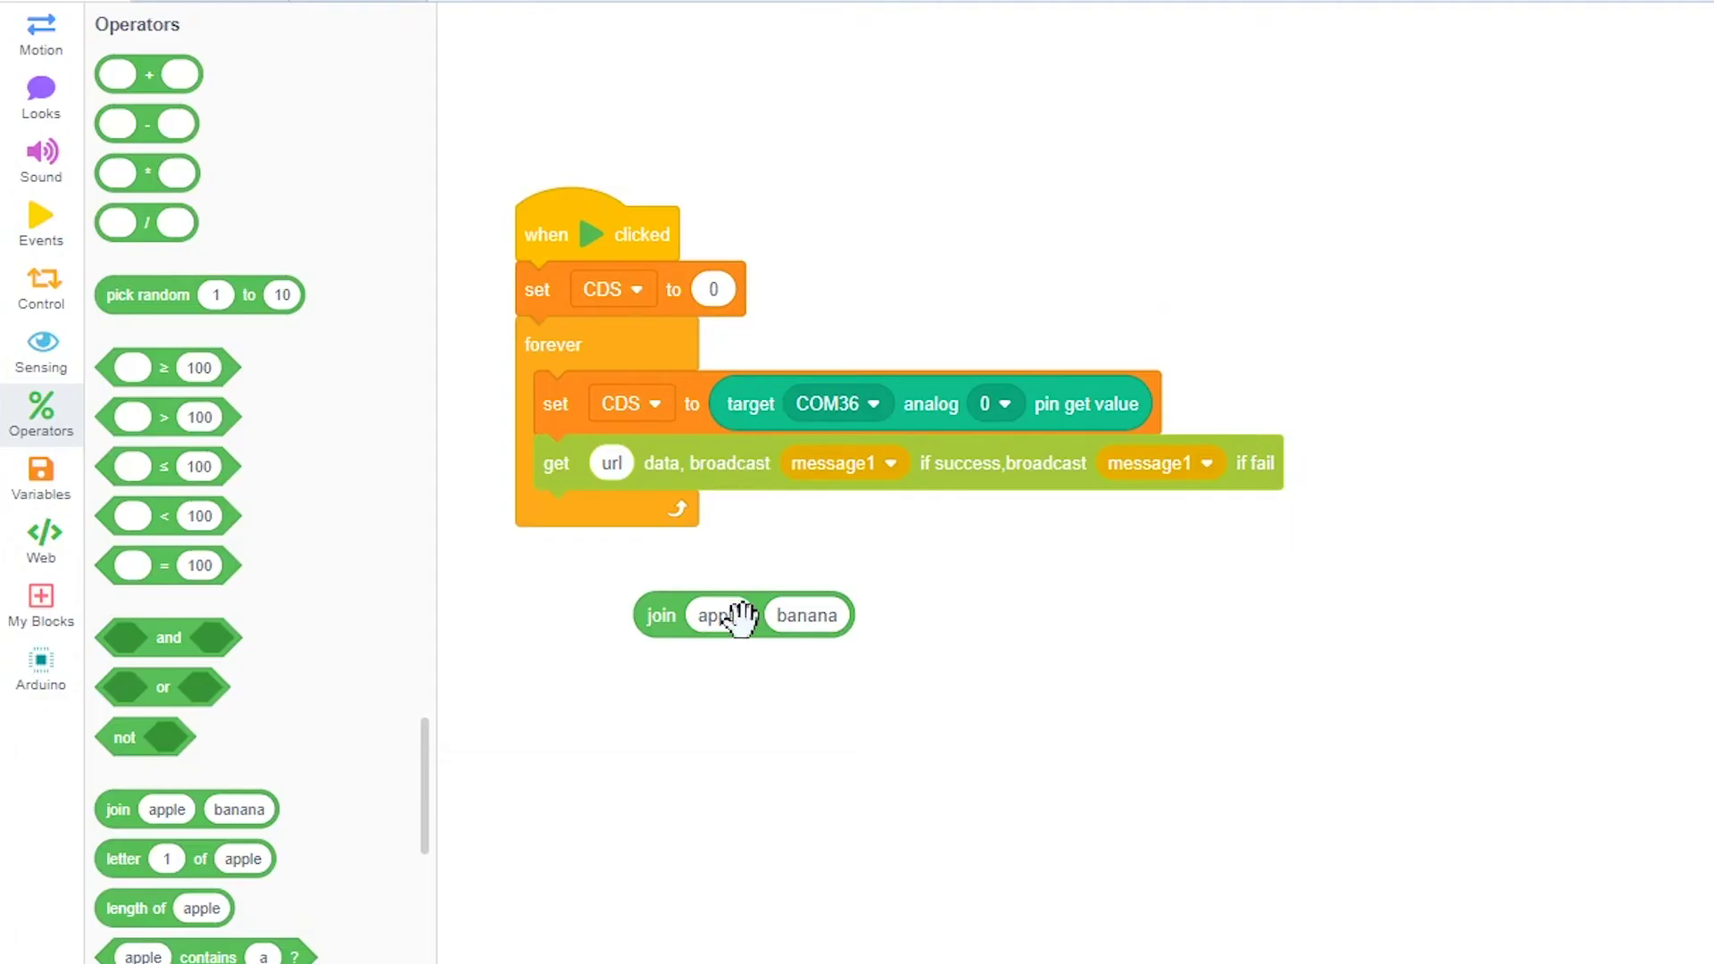
left_click(720, 614)
Replace the join block's apple text with the web app URL followed by ?CDS=.
right_click(719, 623)
left_click(839, 752)
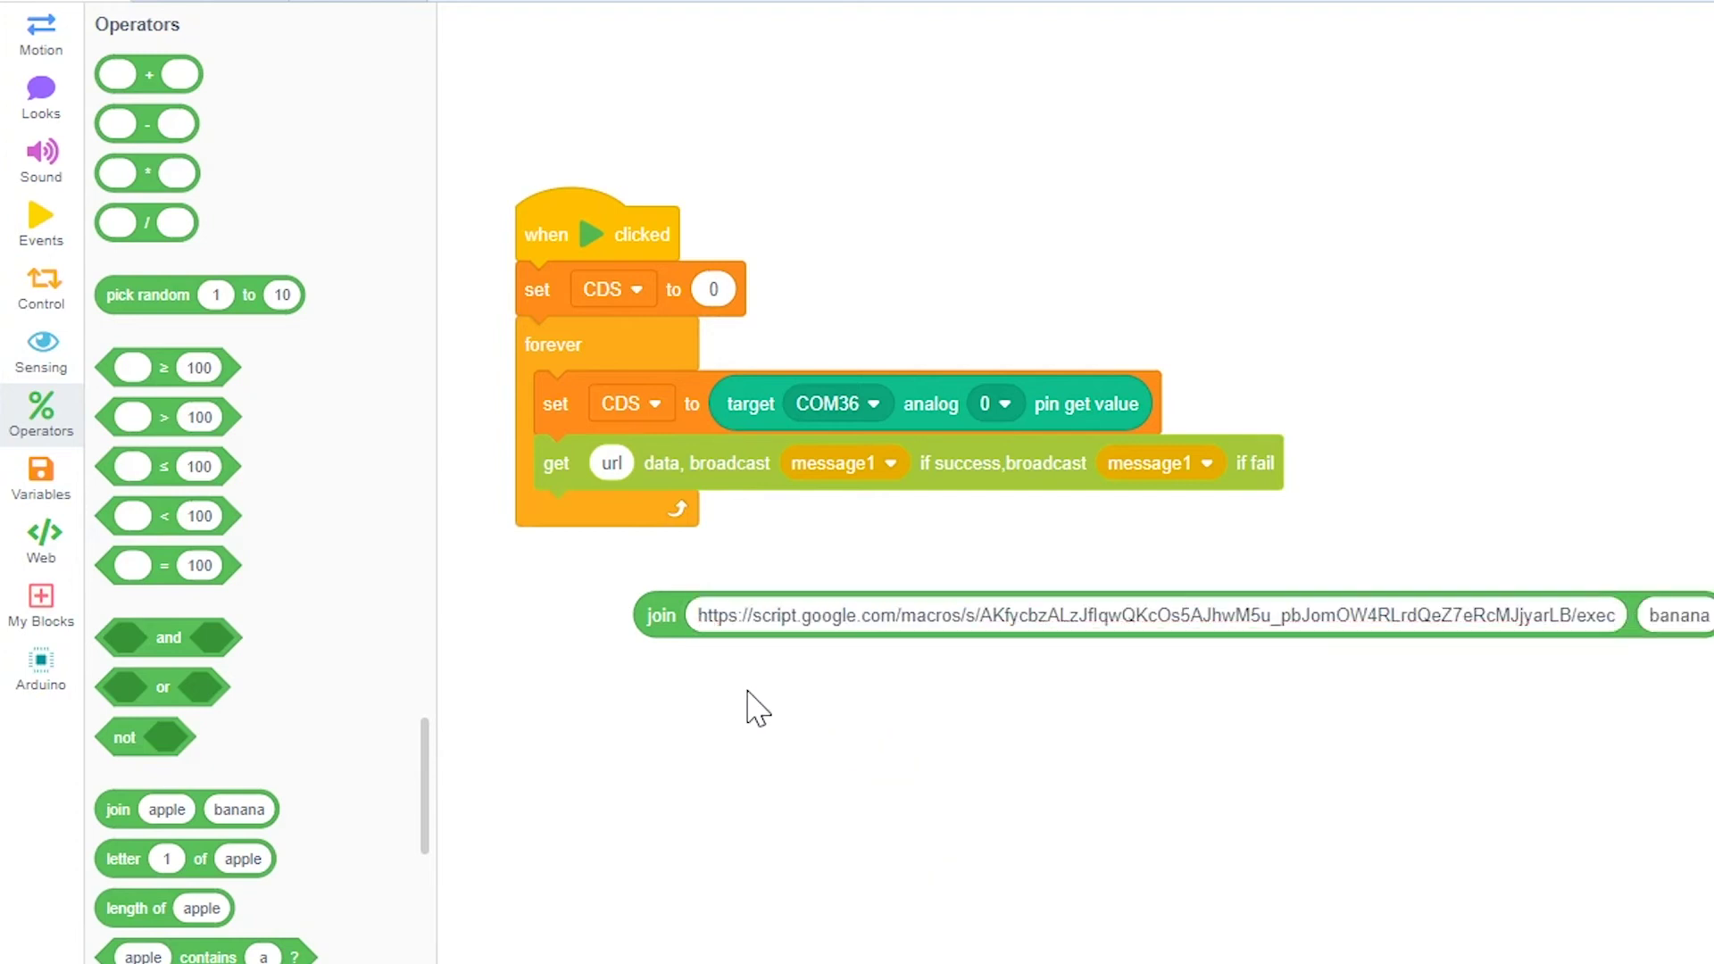
key("ctrl+a")
key("End")
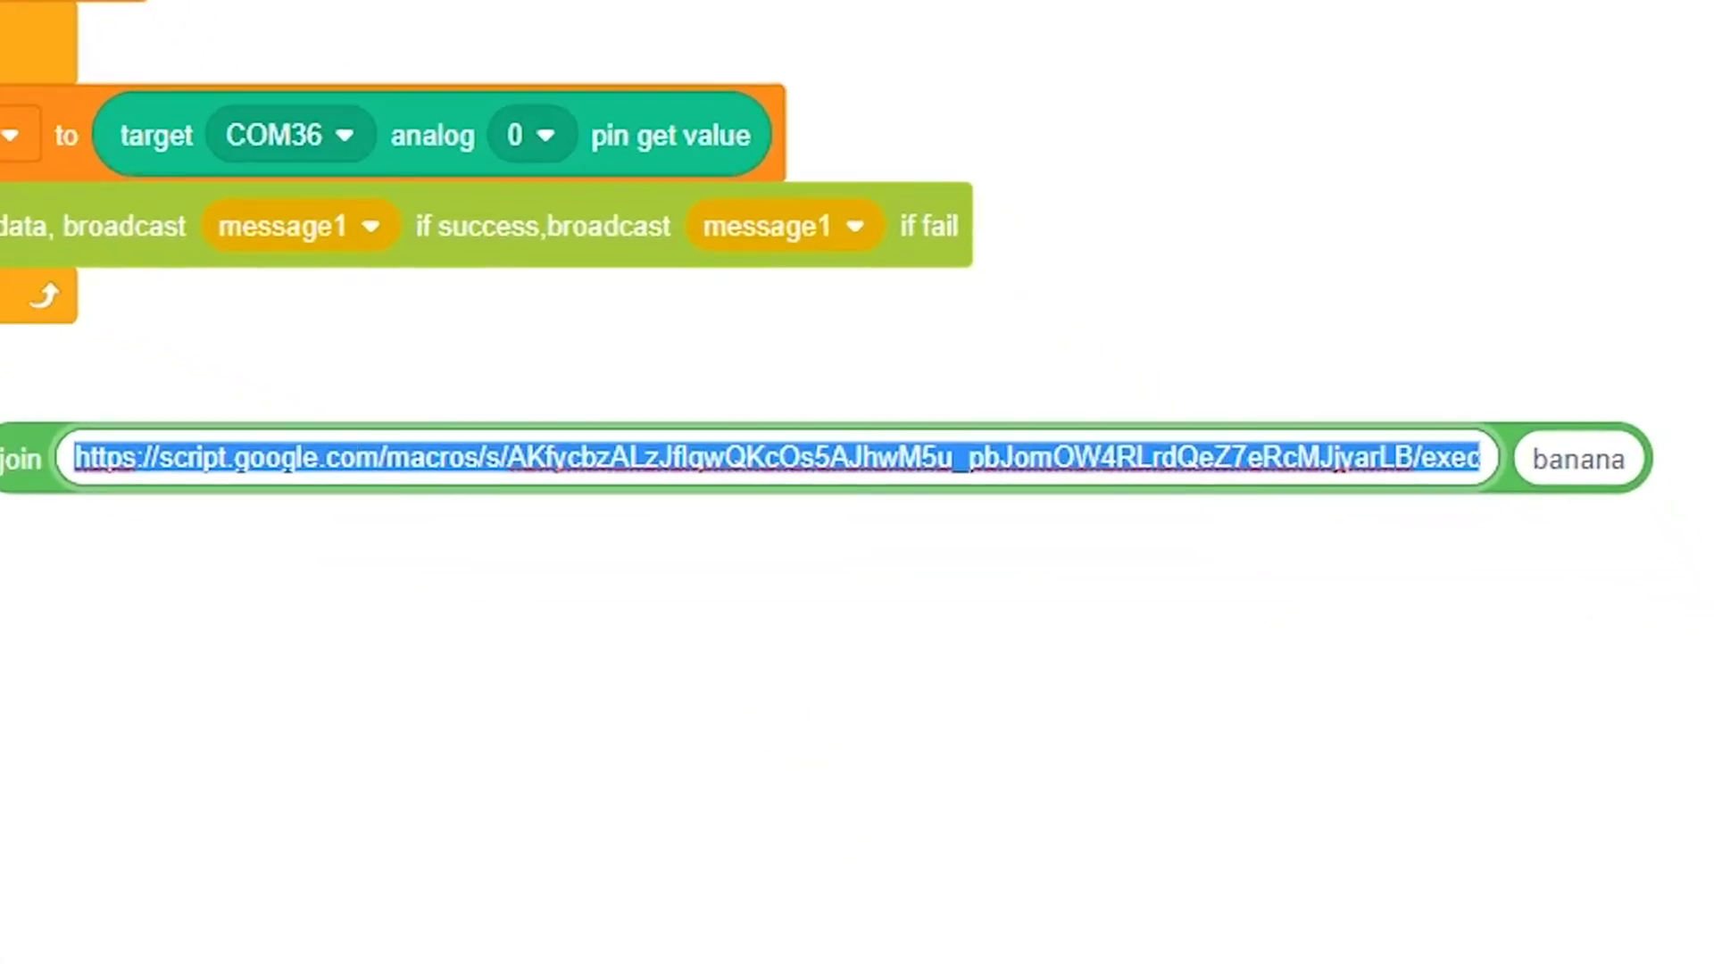
type("?C")
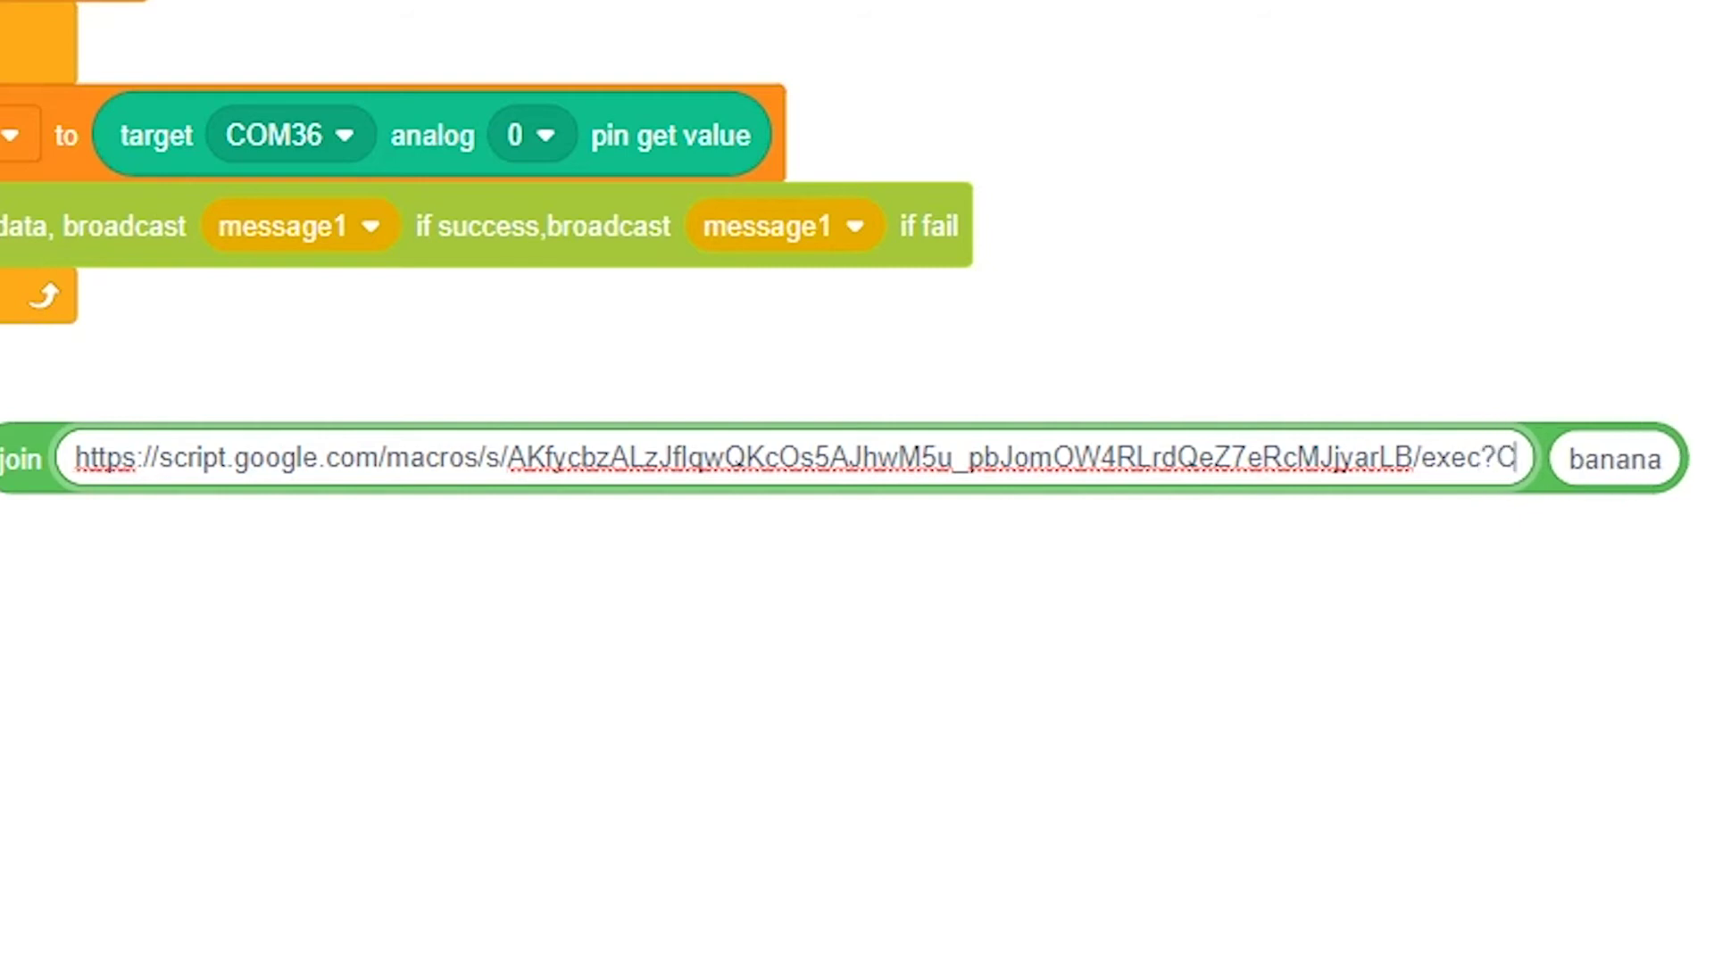
type("DS=")
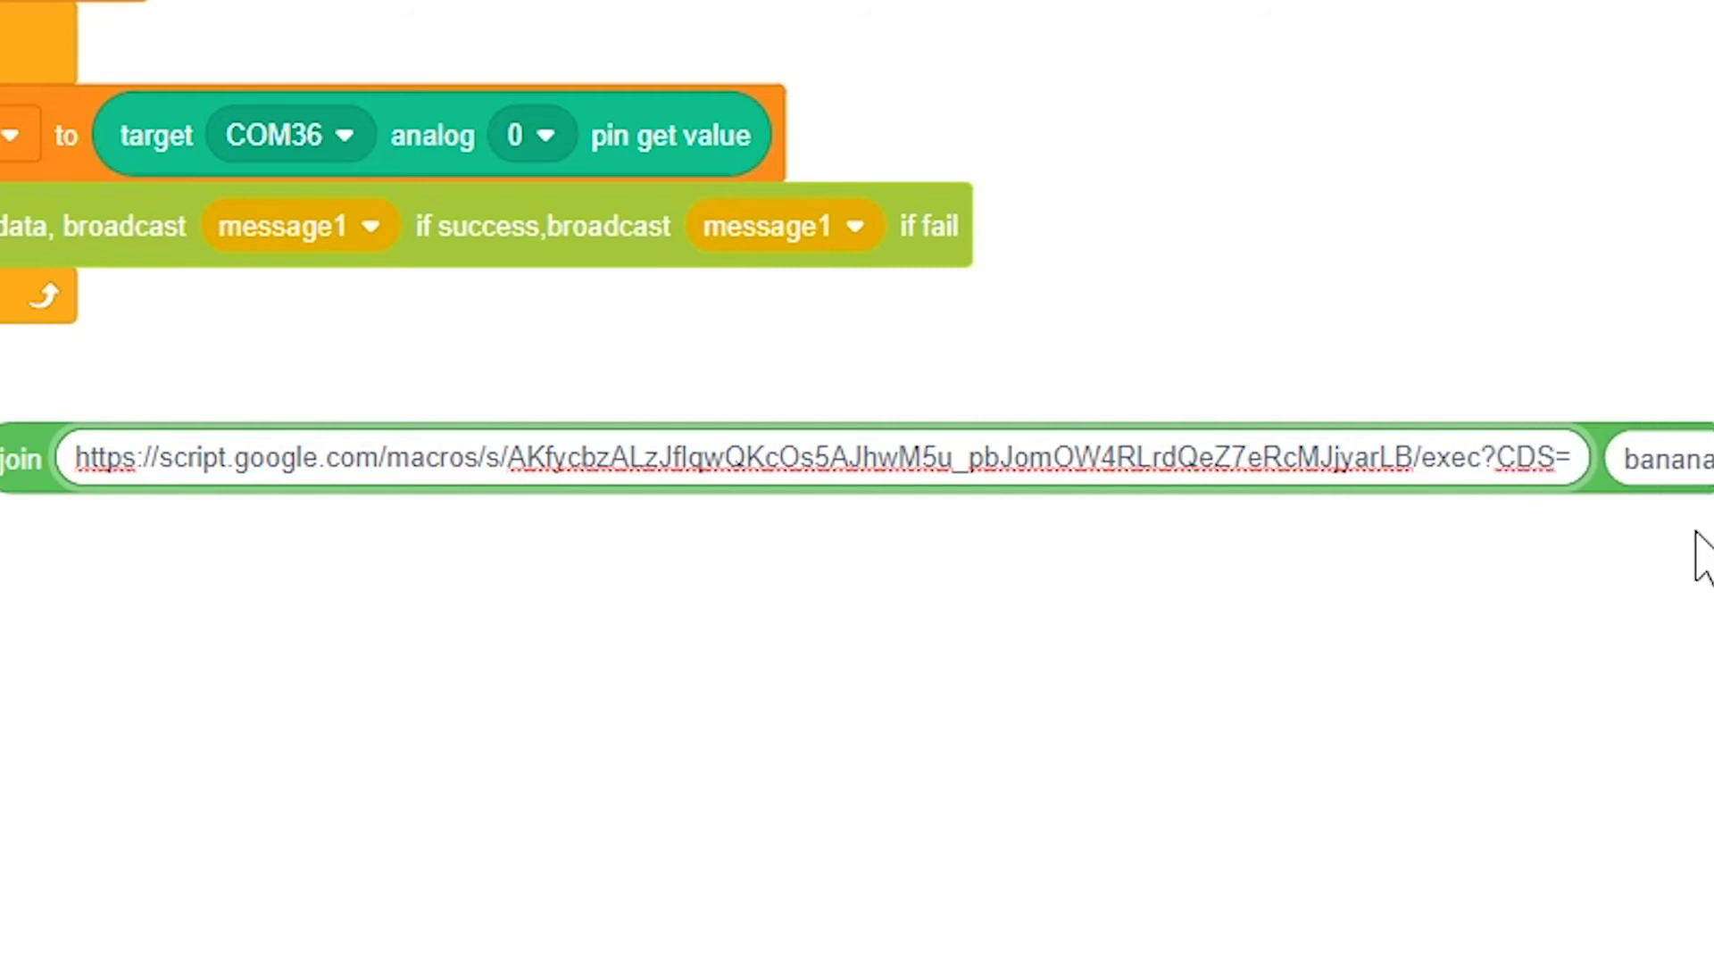
left_click_drag(1480, 467, 1576, 456)
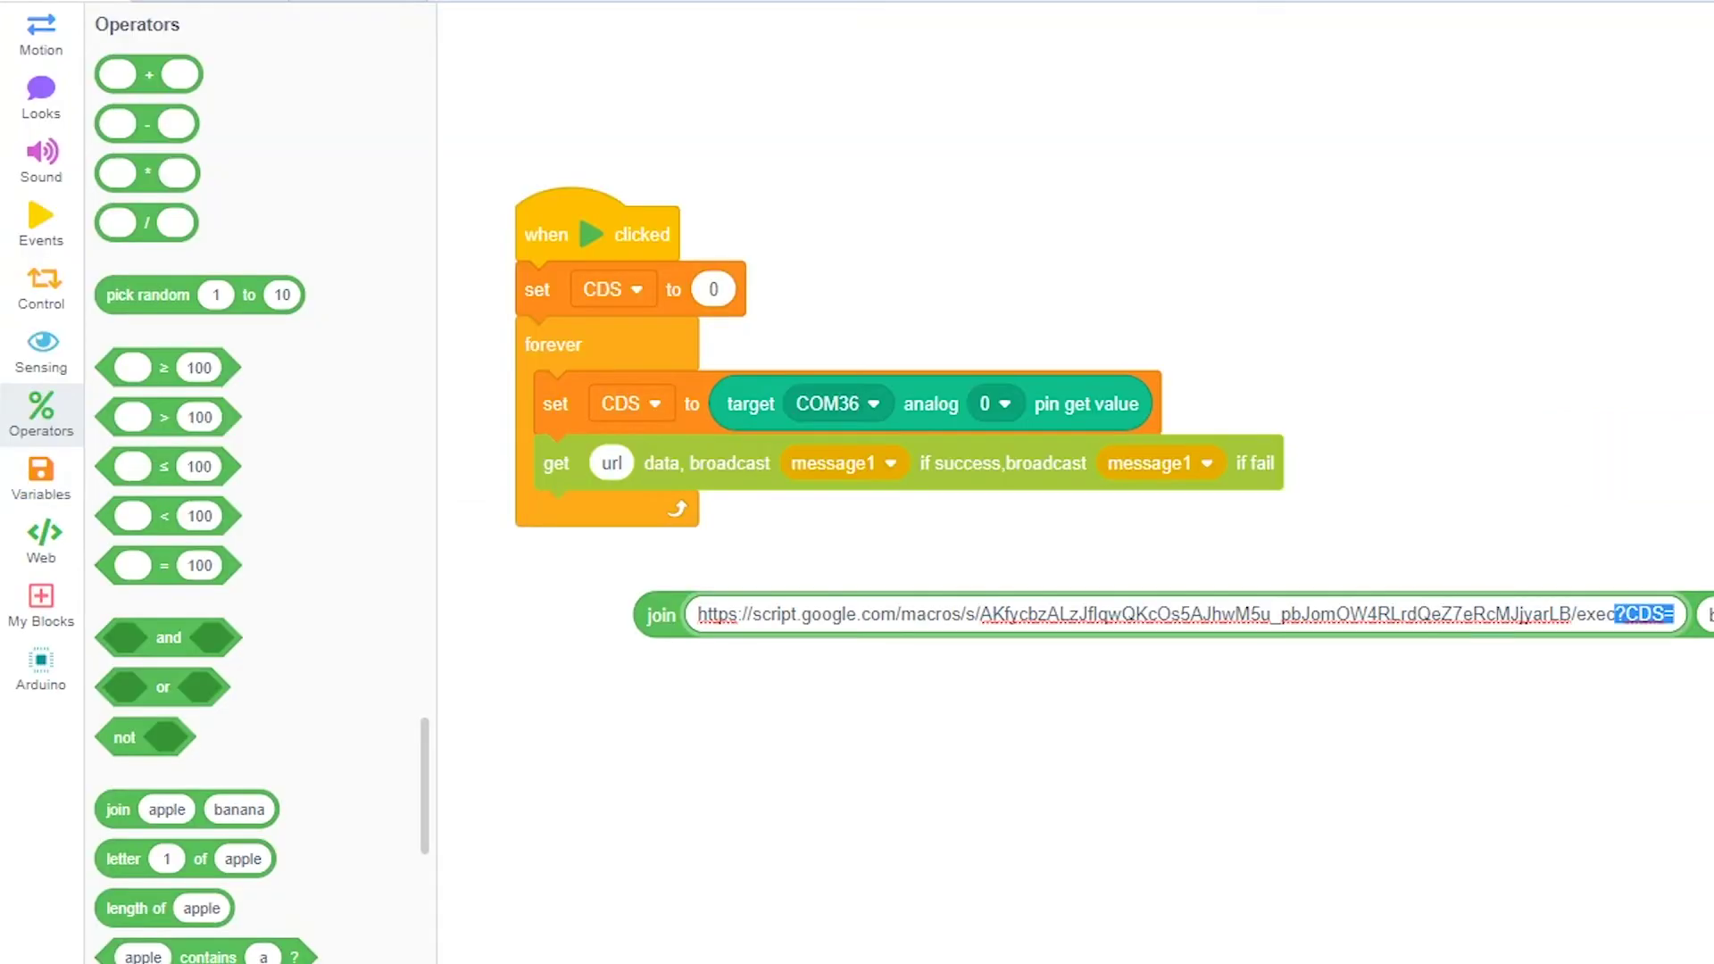
left_click_drag(661, 614, 518, 614)
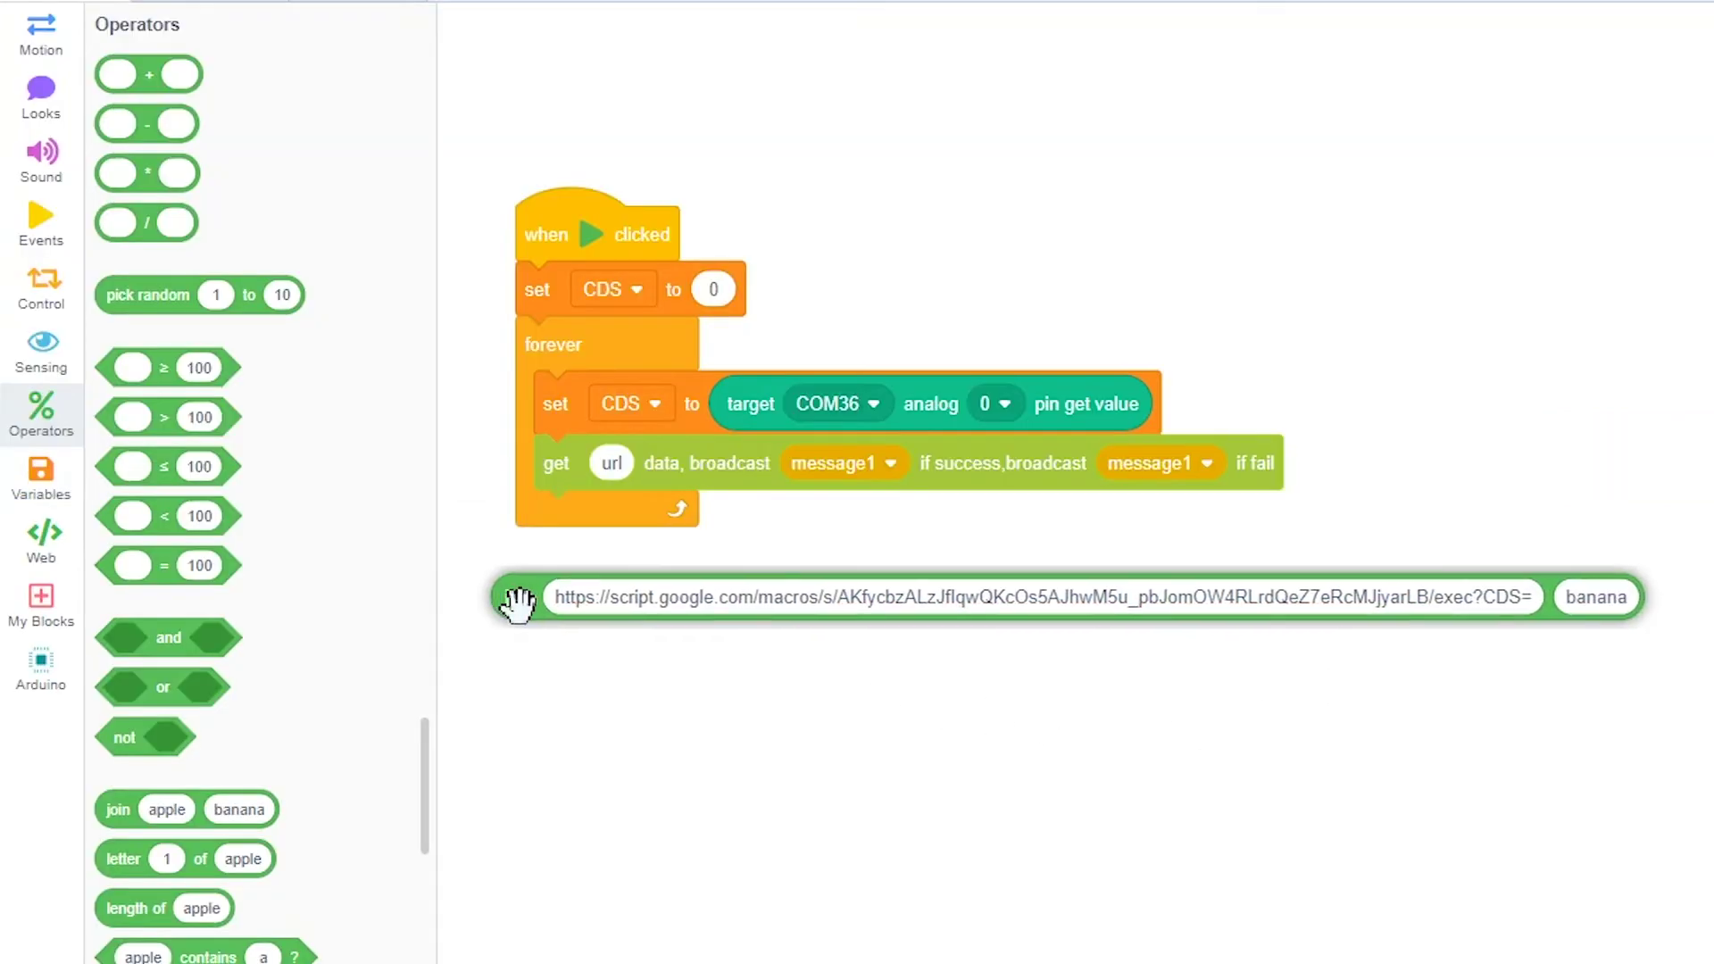
left_click(40, 486)
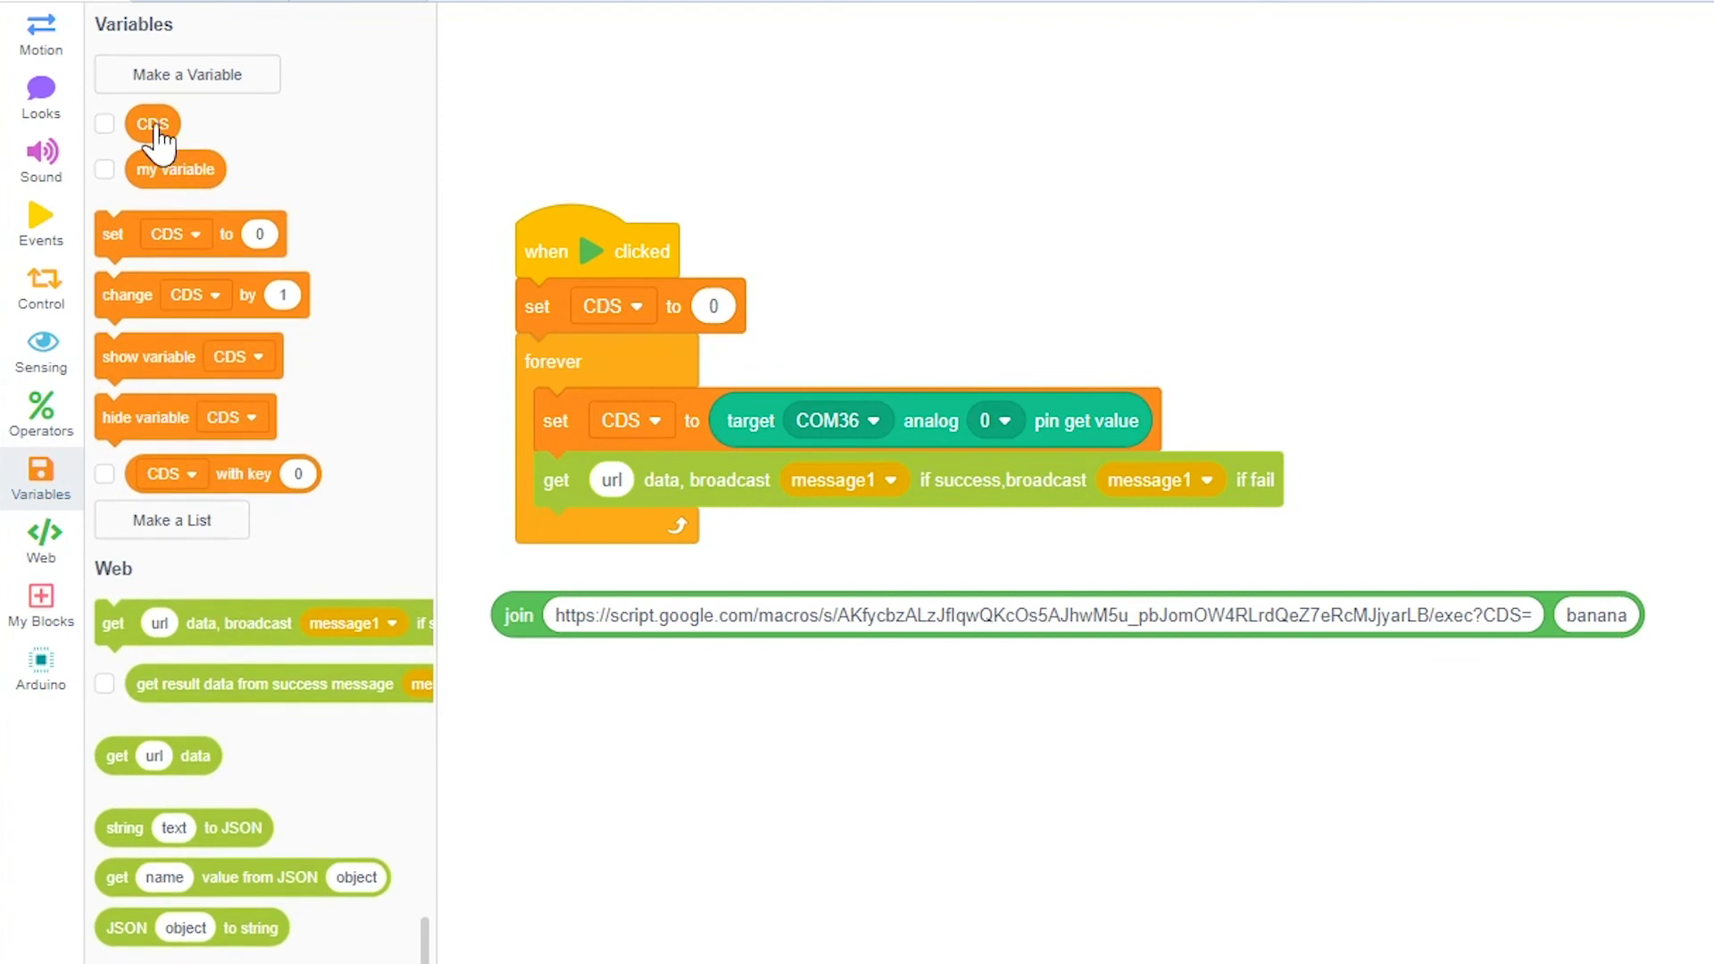
Put CDS in the join's banana slot and use the joined URL as the request address.
left_click_drag(153, 125, 1620, 614)
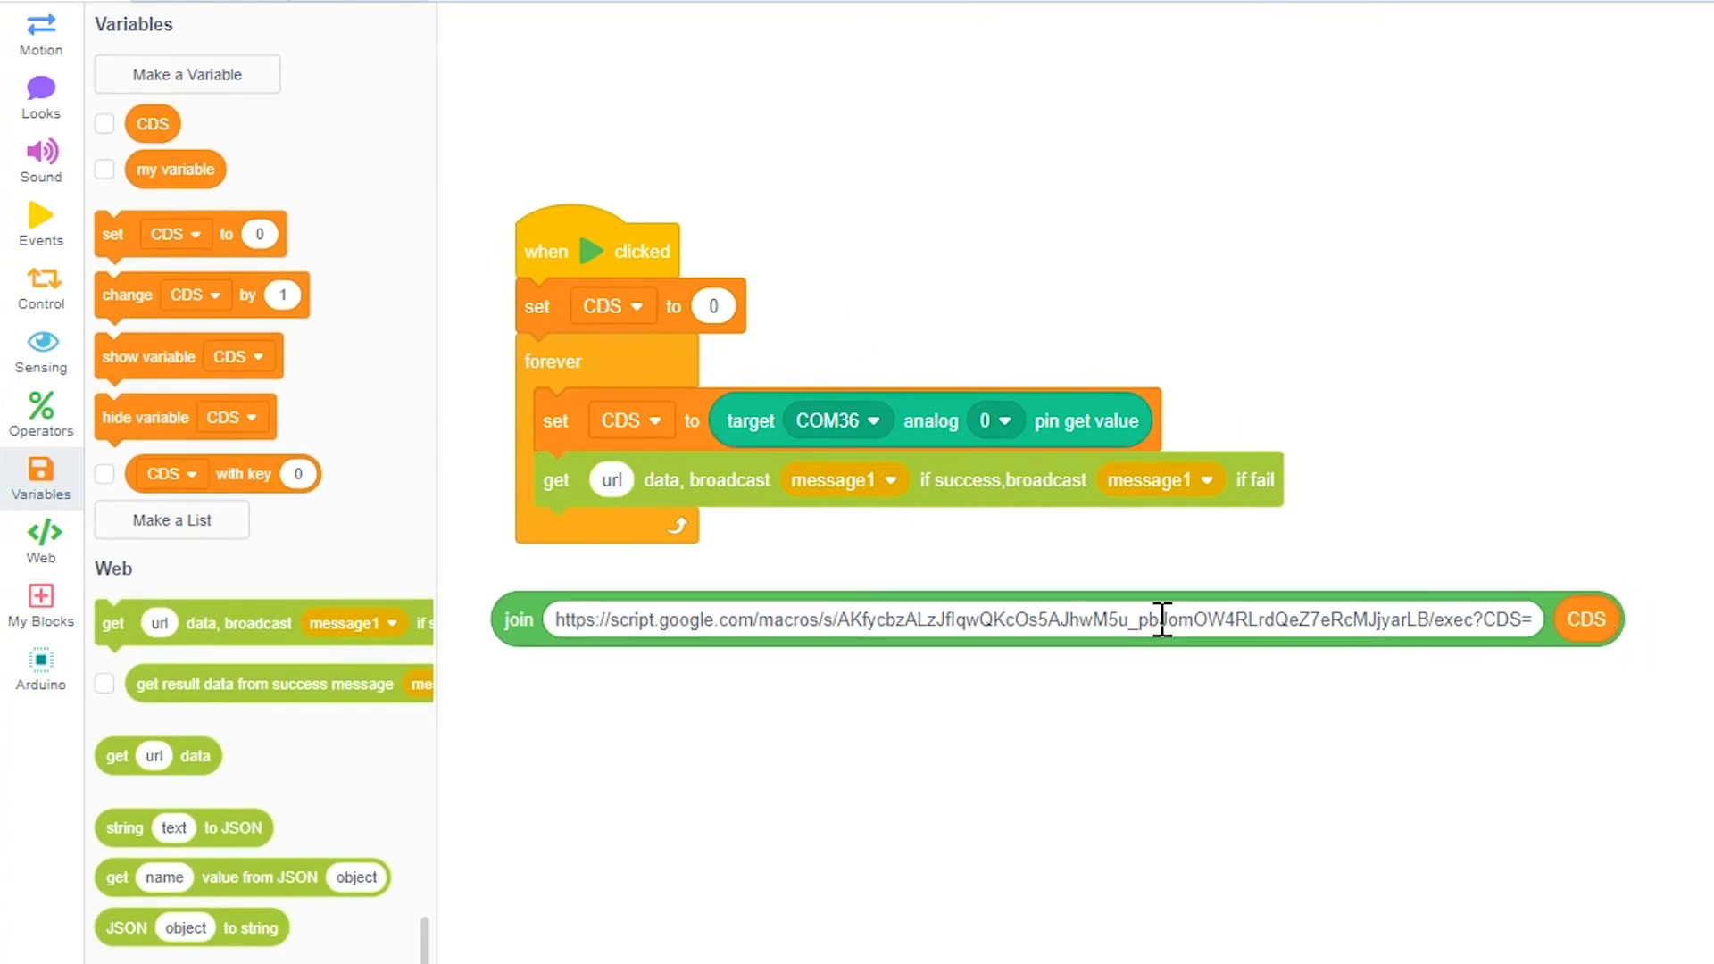
left_click_drag(500, 619, 612, 482)
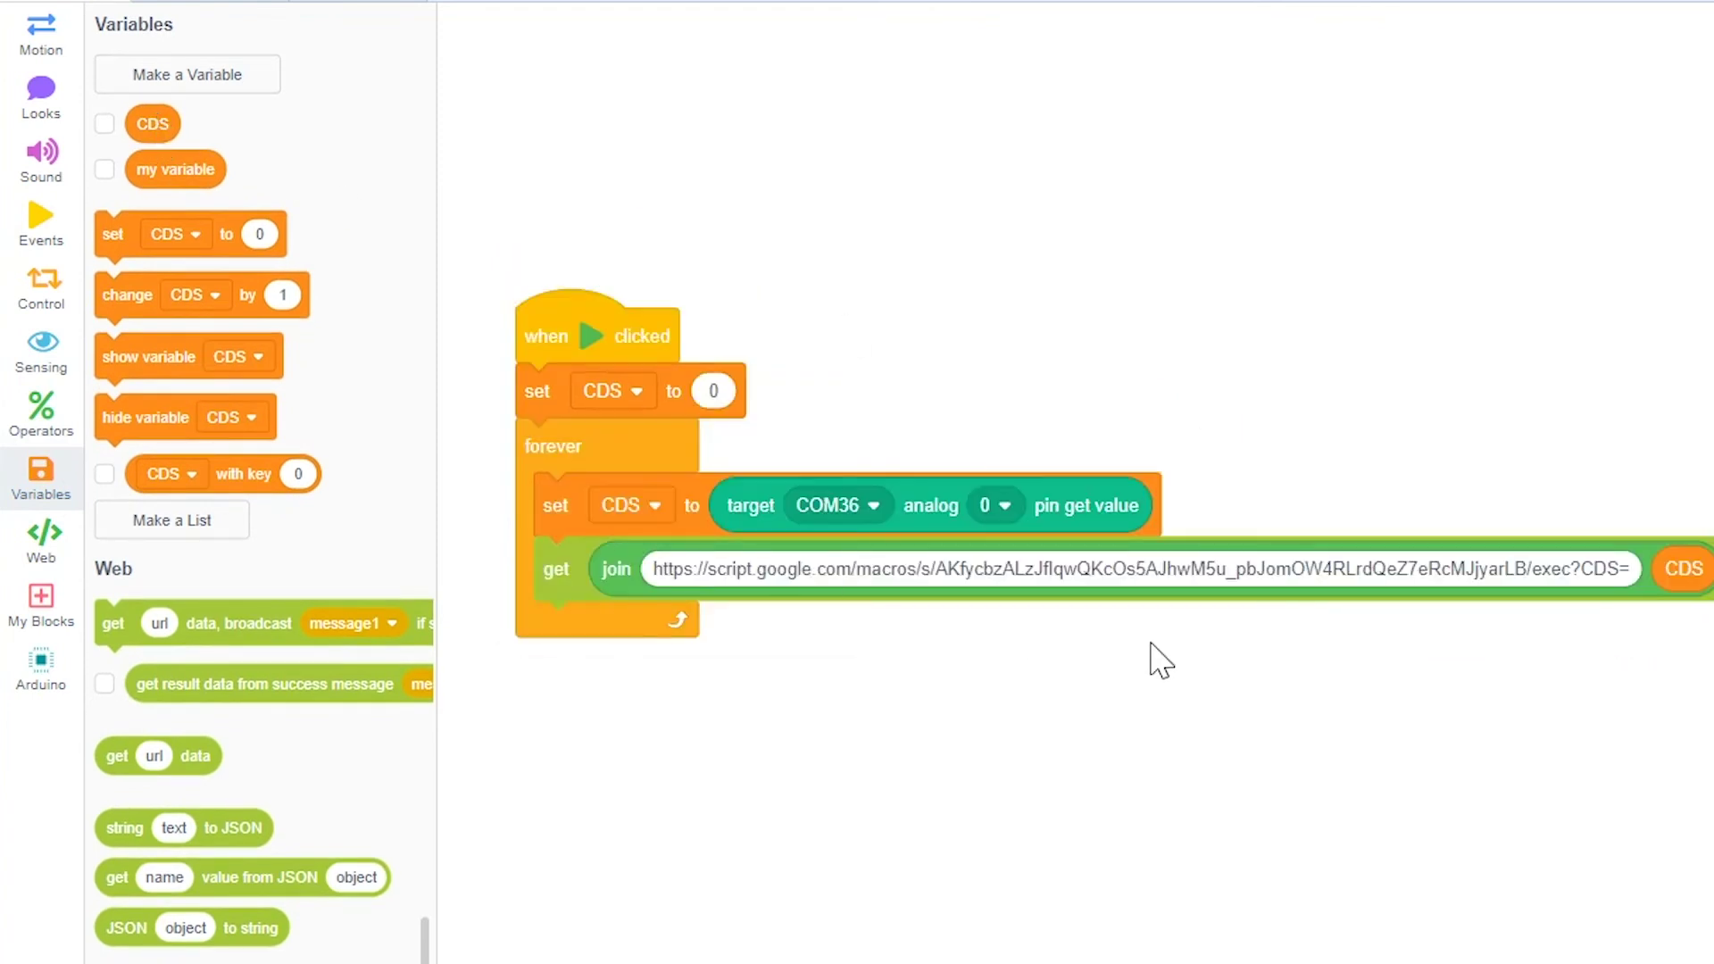
left_click_drag(565, 336, 494, 336)
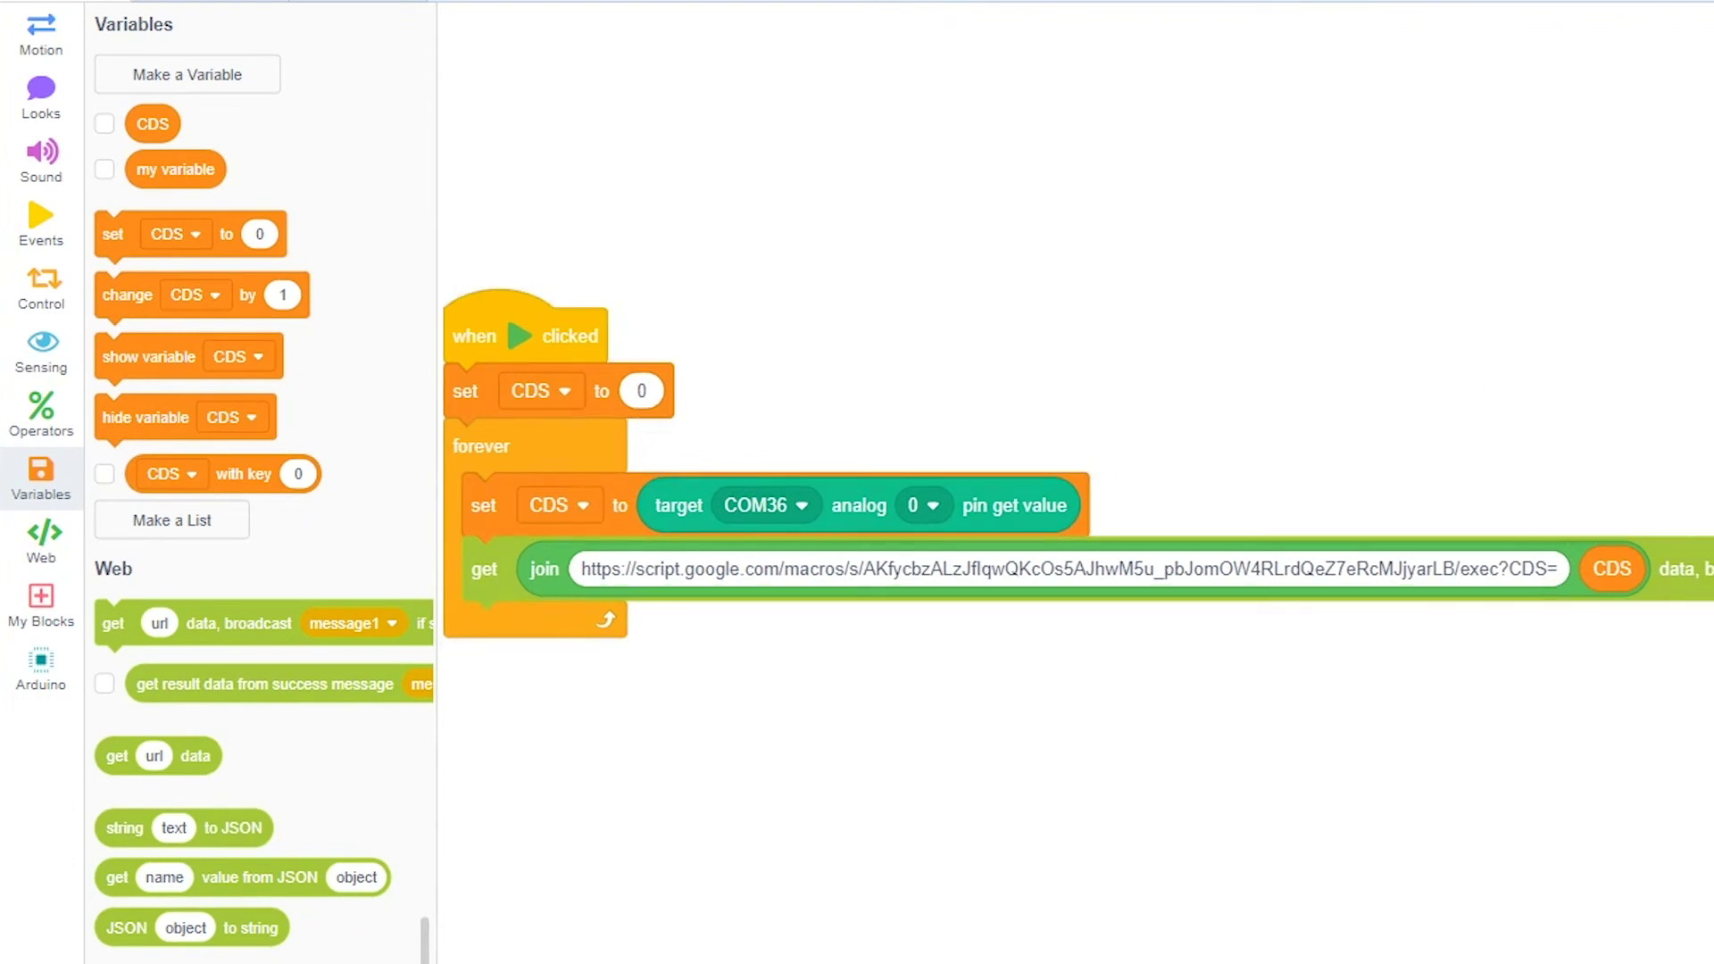
left_click_drag(558, 334, 625, 325)
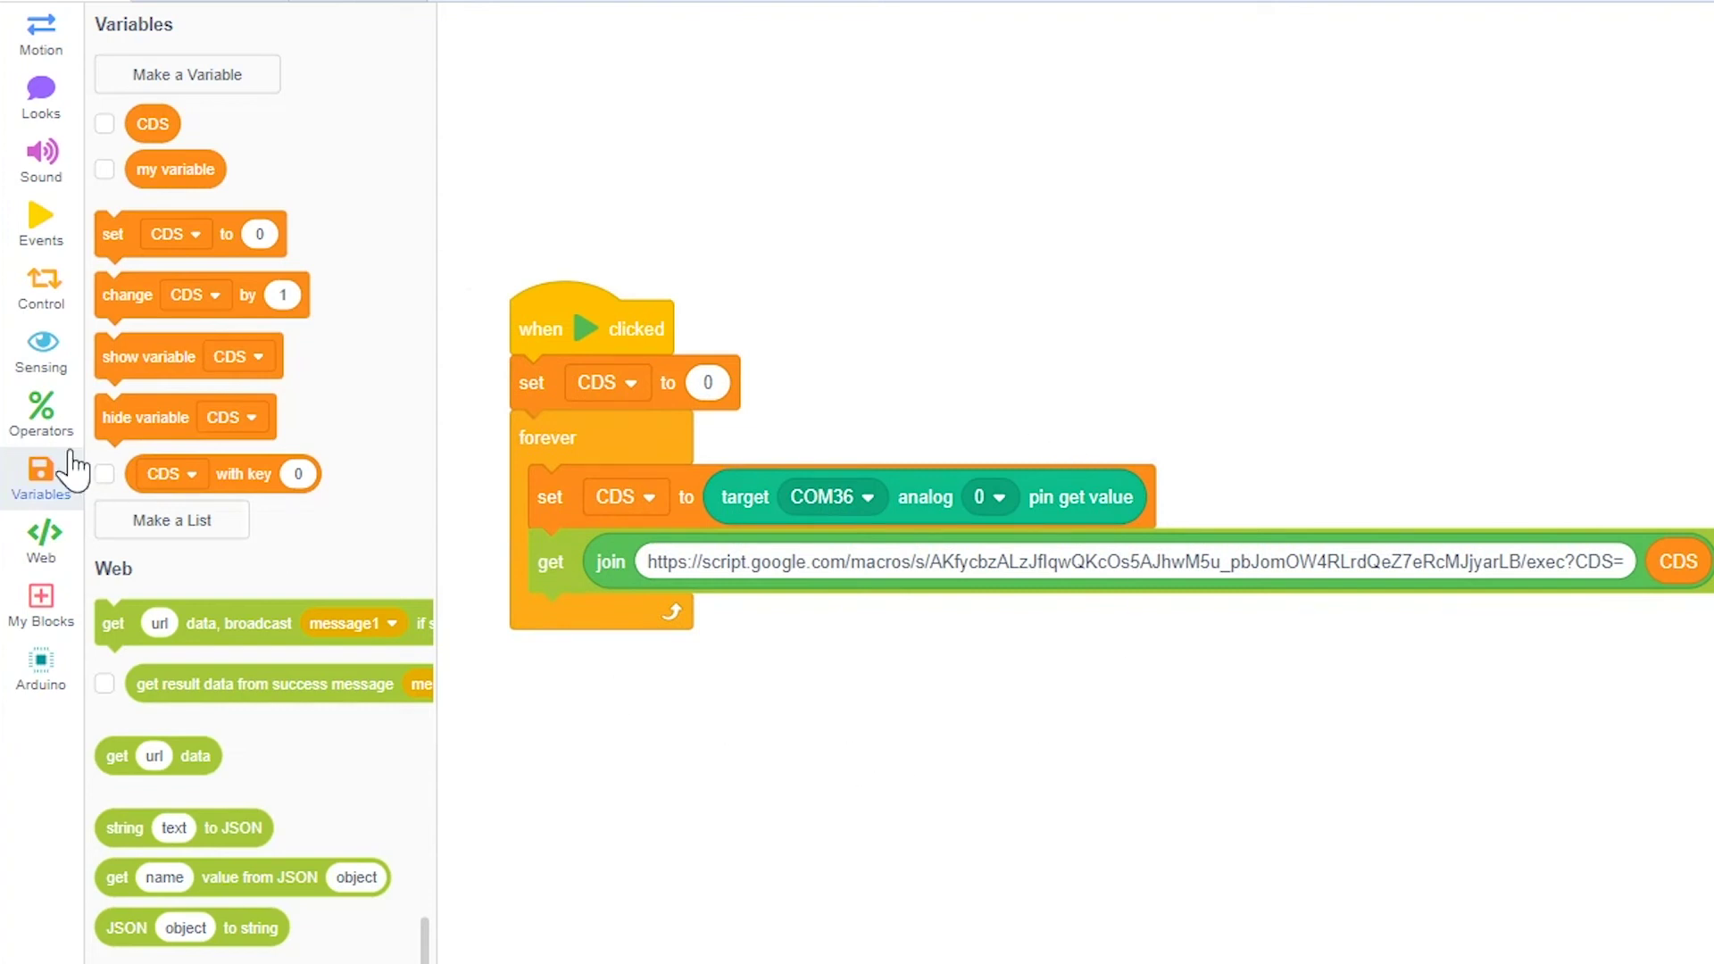
Add a 2-second wait inside the forever loop, then run the script.
left_click(75, 313)
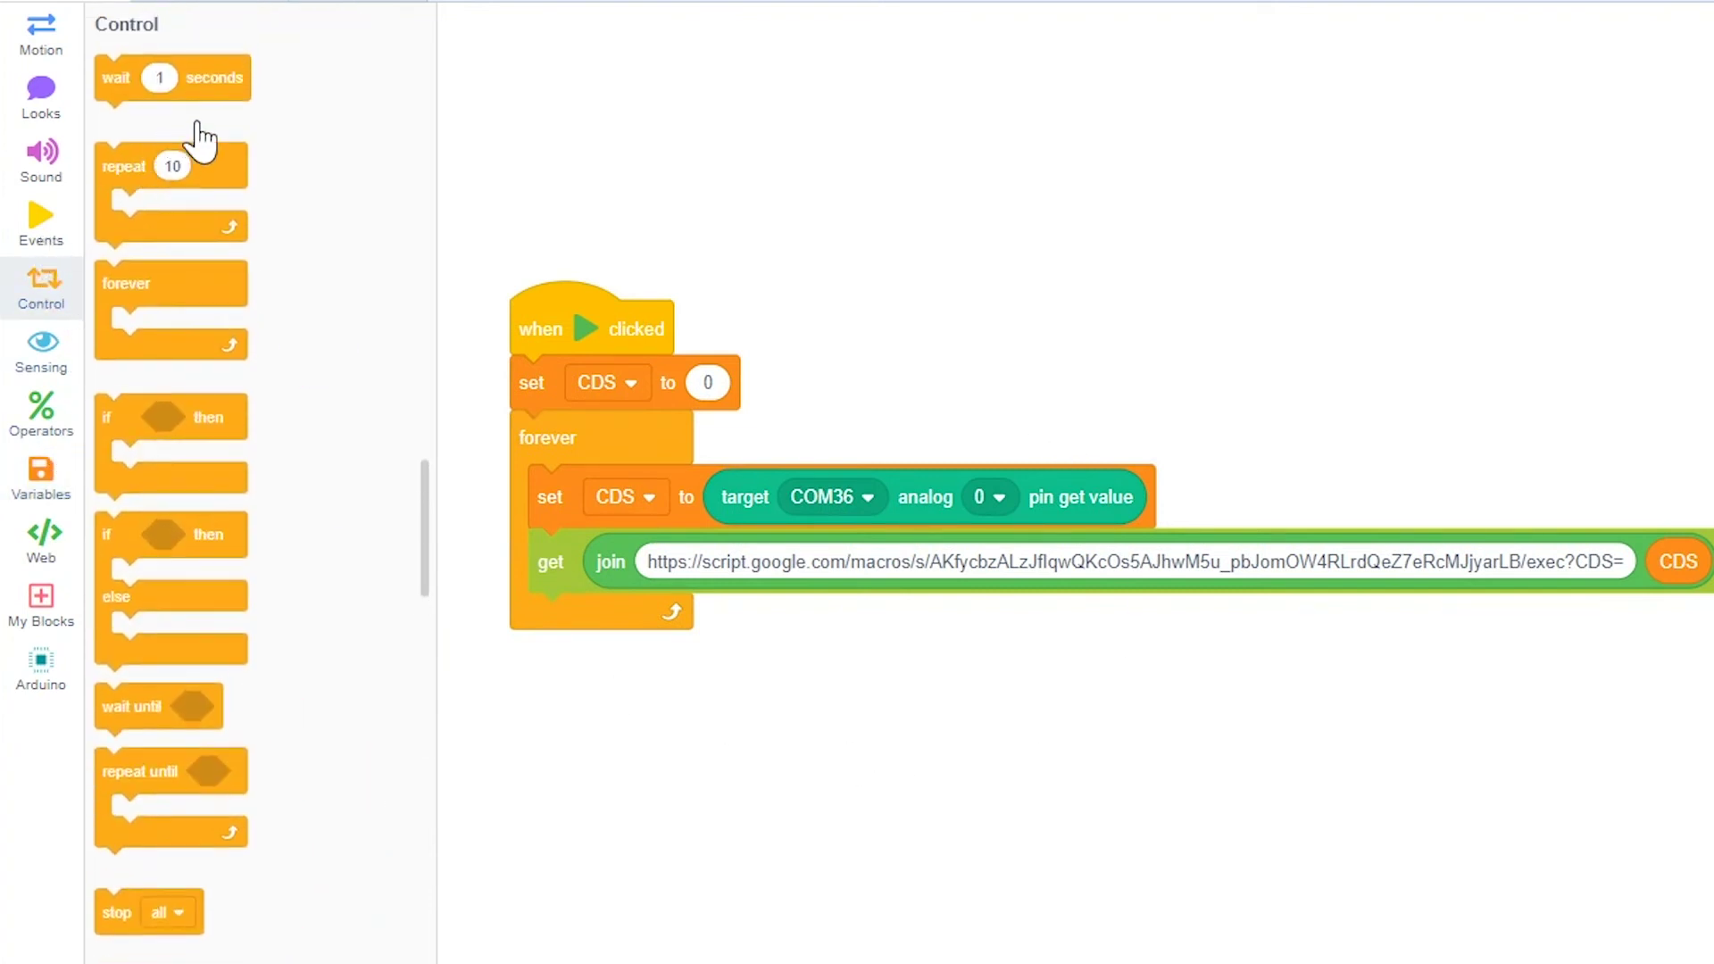
left_click_drag(200, 93, 714, 634)
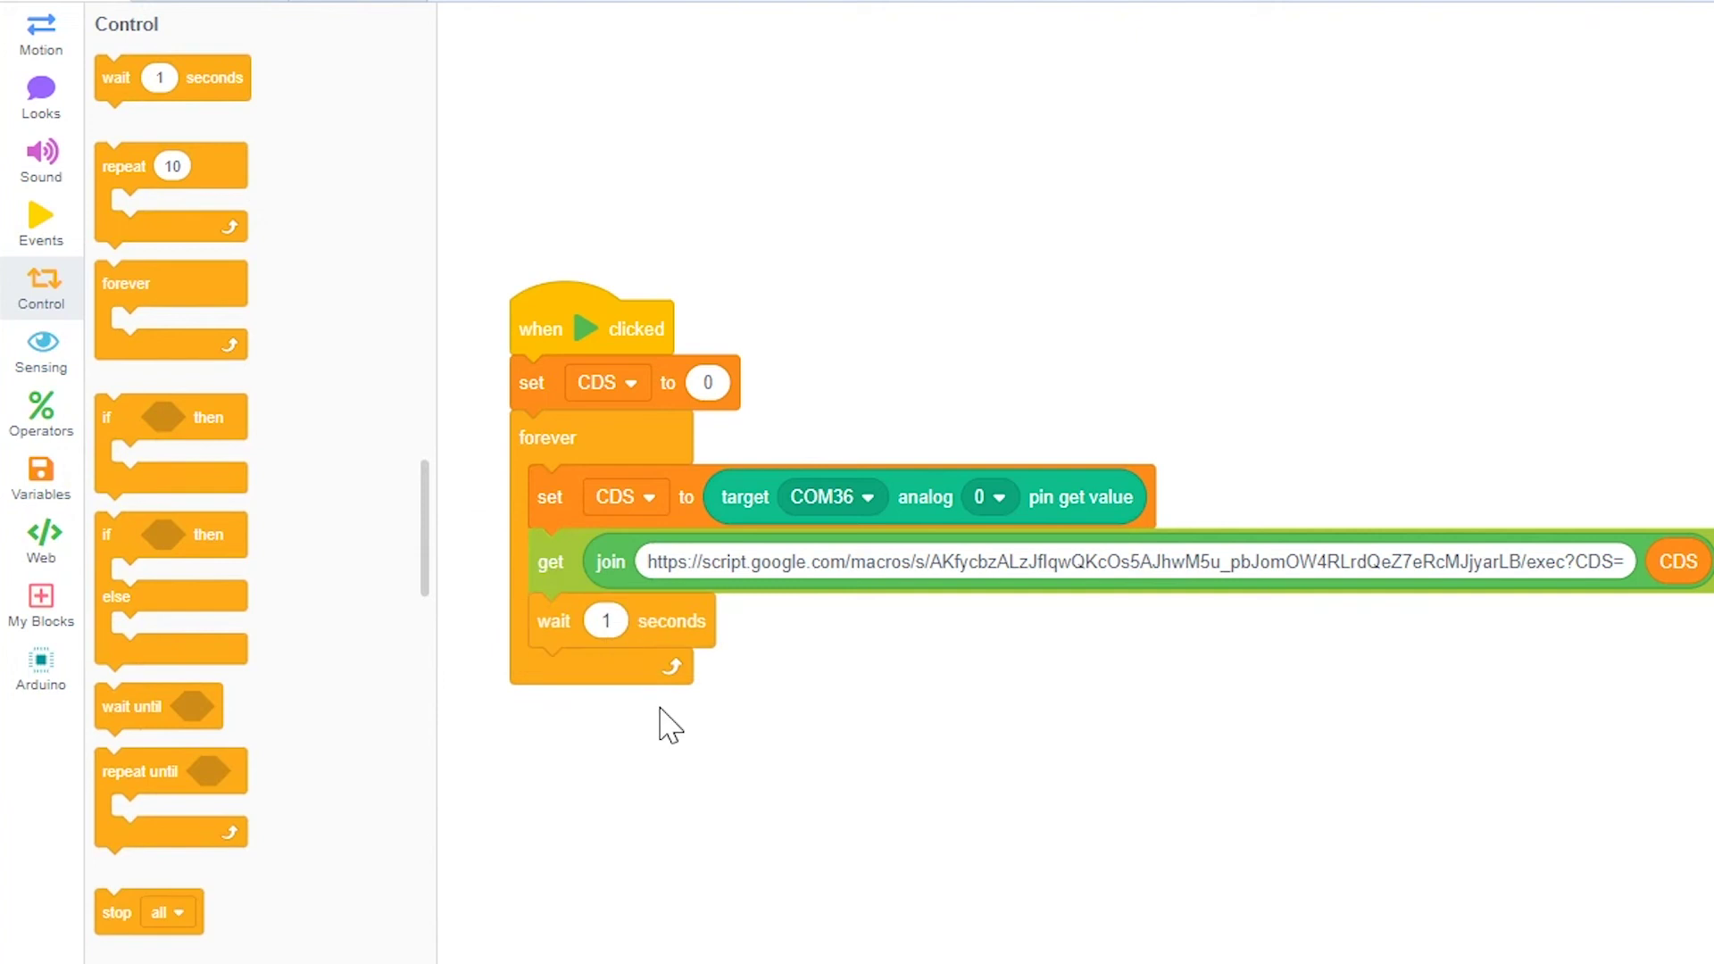
type("2")
left_click(806, 781)
left_click_drag(593, 333, 564, 221)
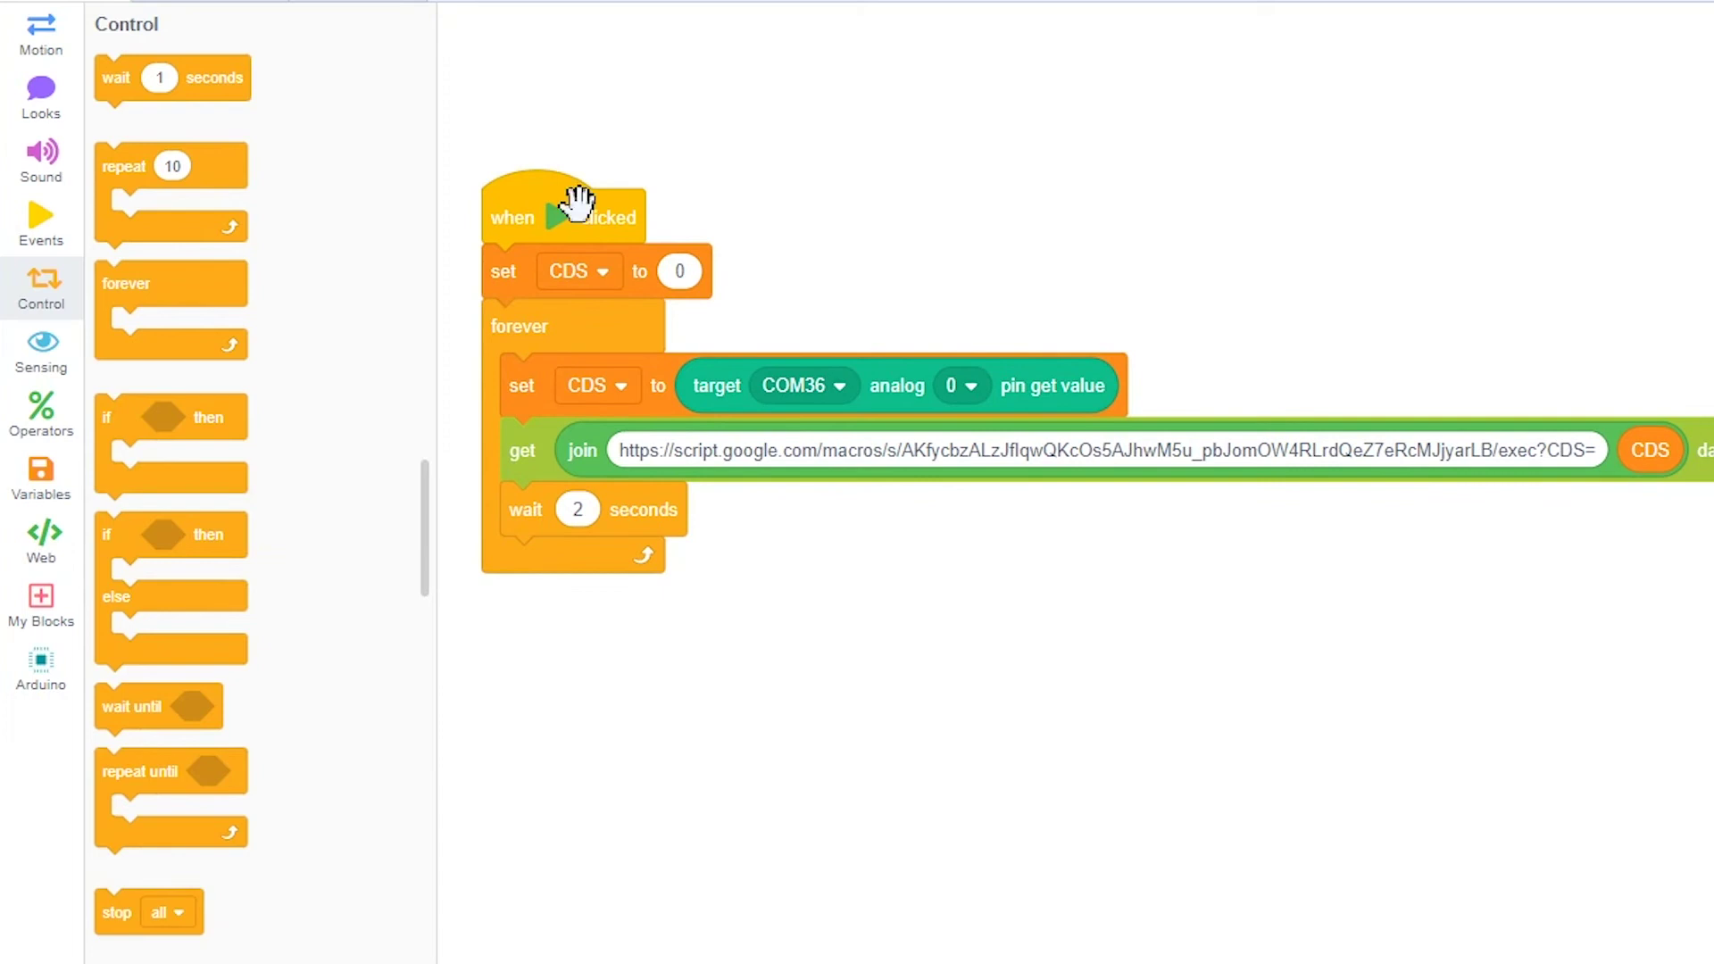
left_click(553, 213)
Go to the CDS_Project spreadsheet and widen column A so the full timestamps are visible.
left_click(185, 25)
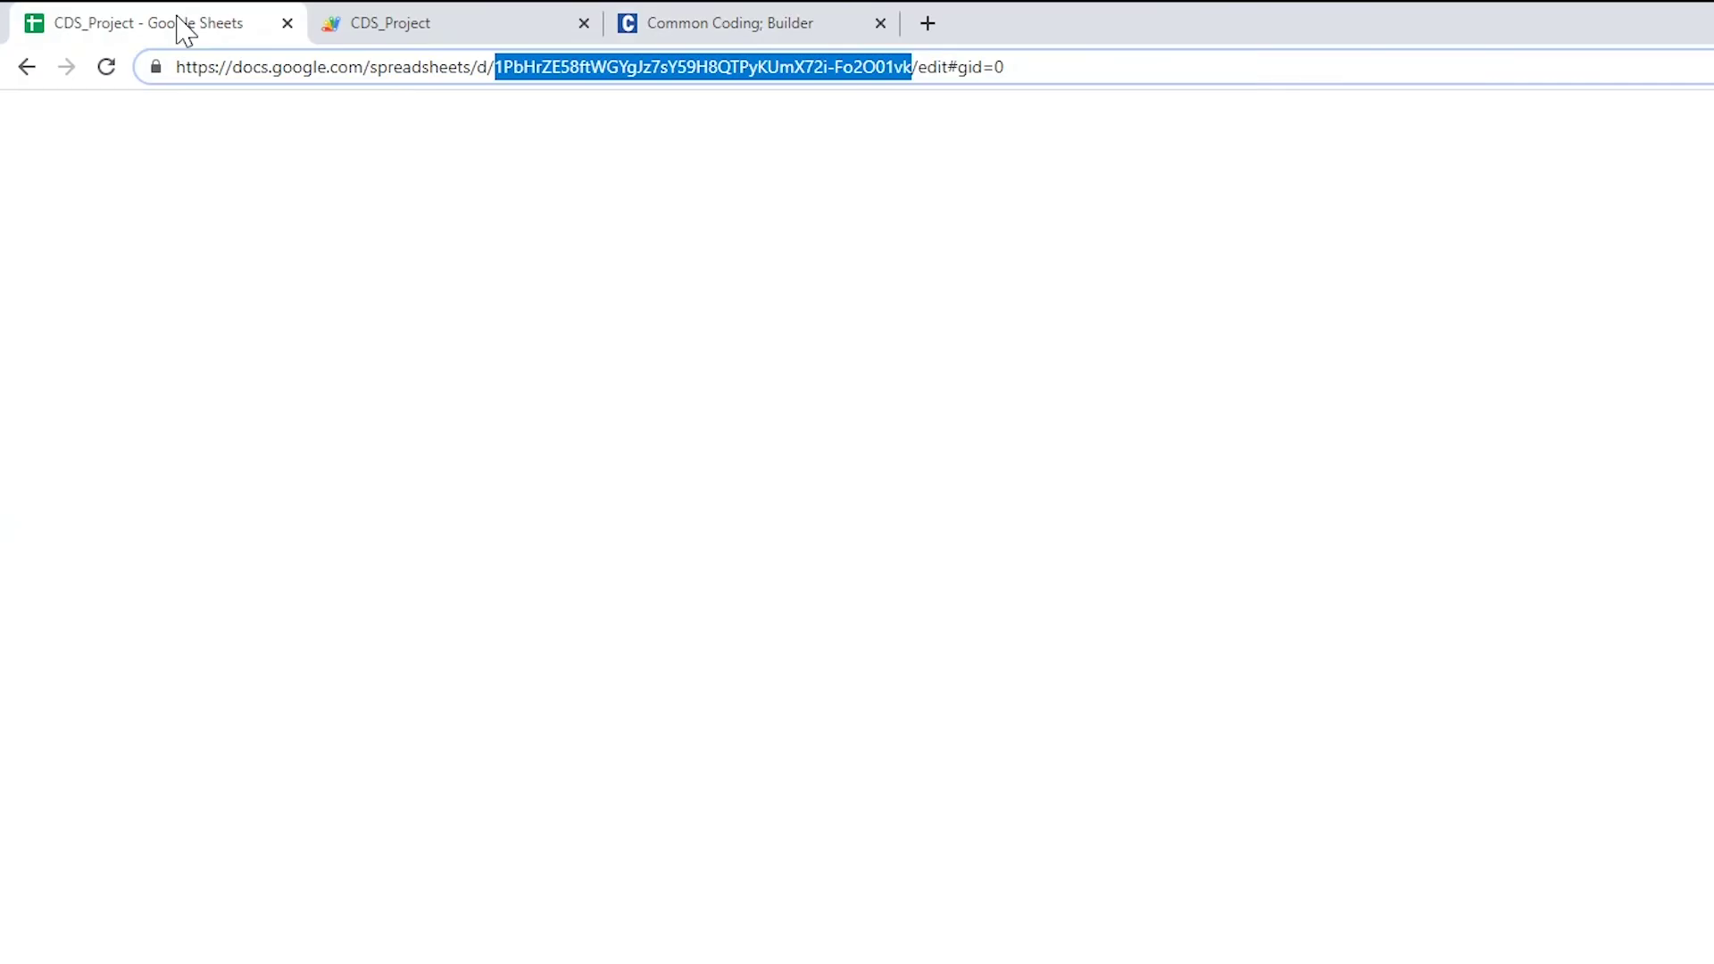
left_click(337, 352)
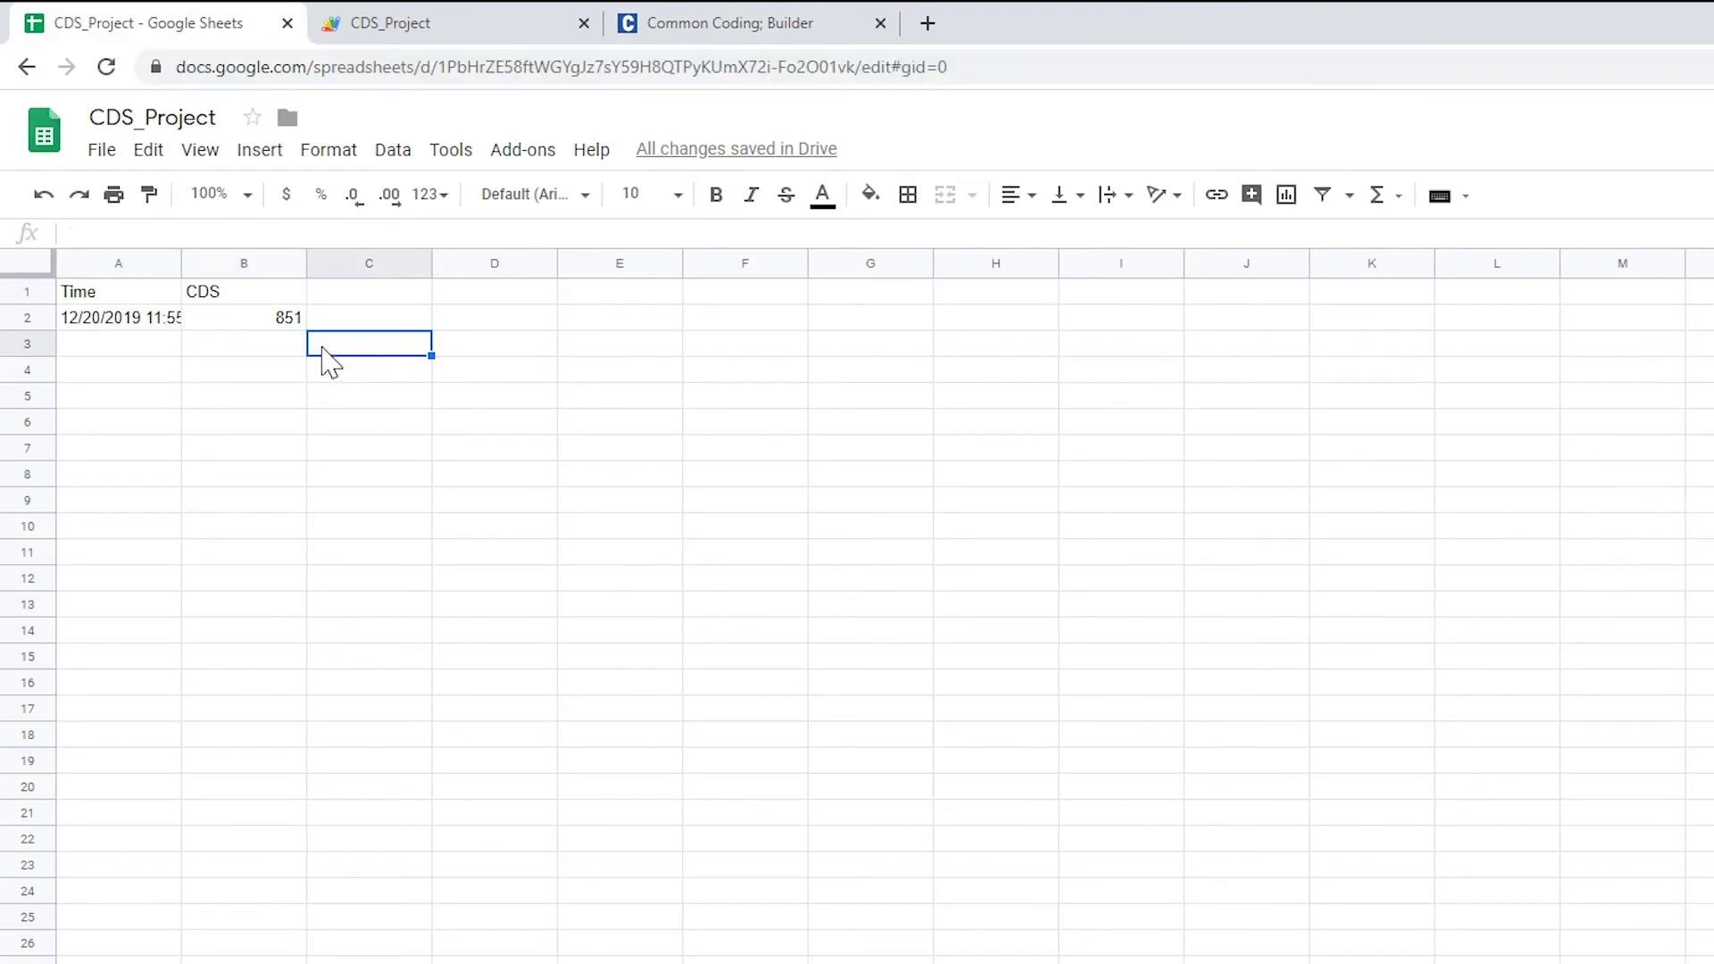
left_click_drag(181, 263, 228, 264)
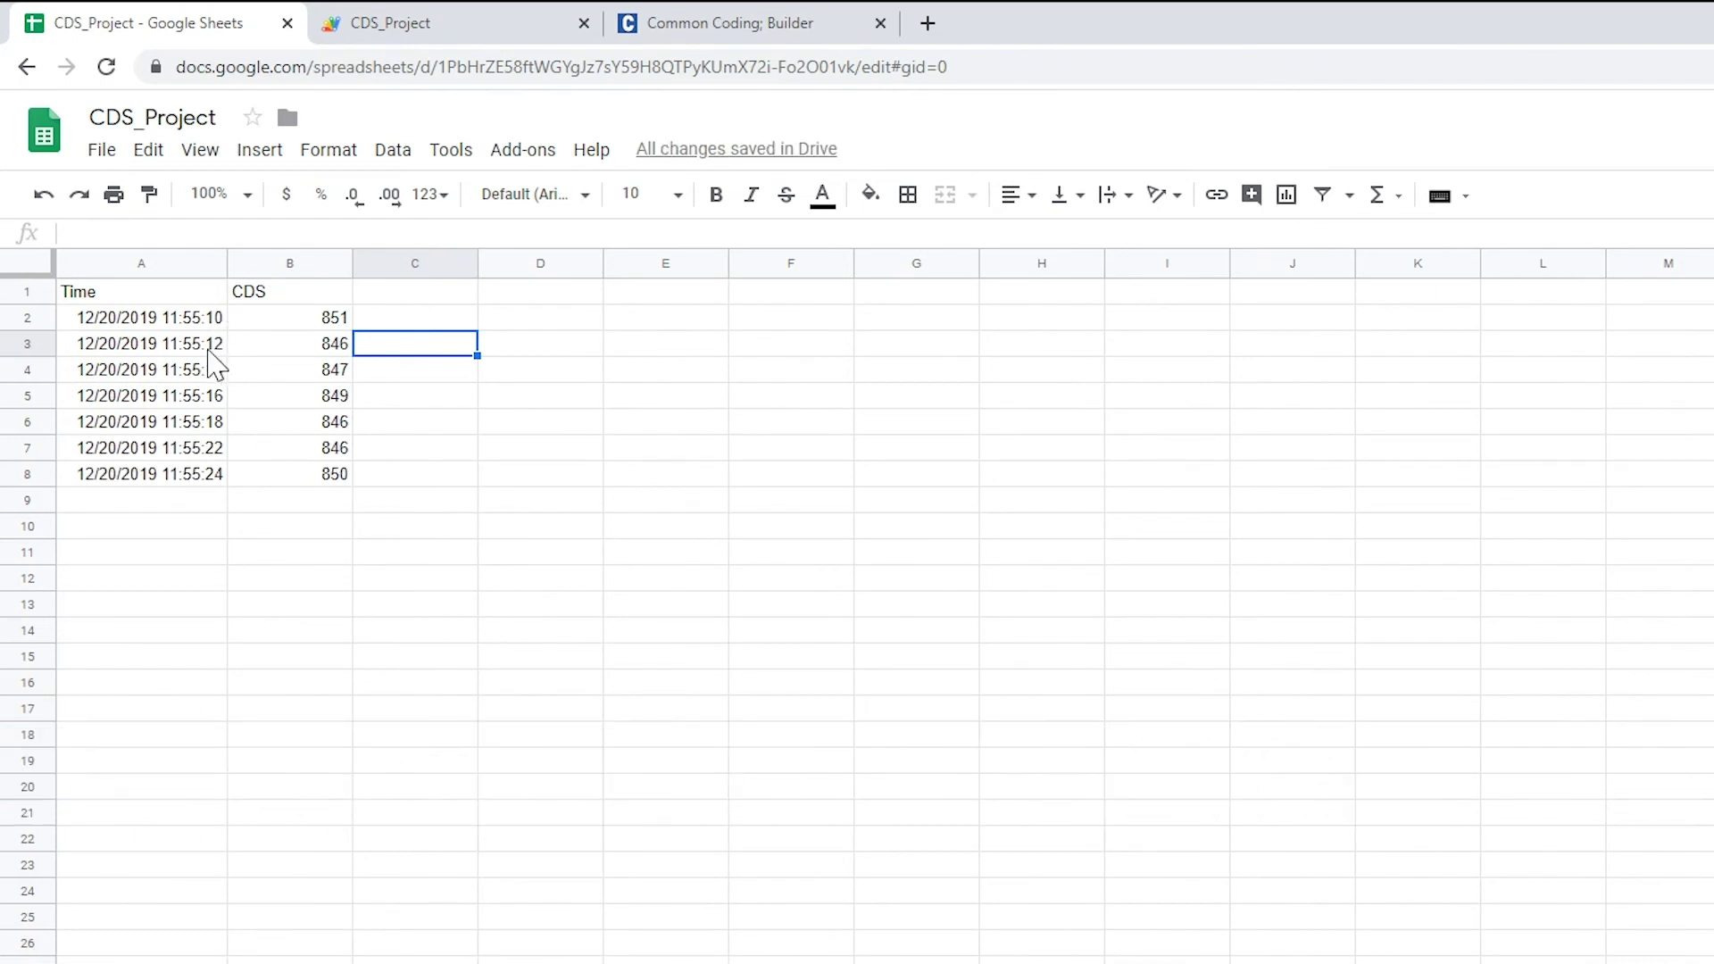
left_click(402, 478)
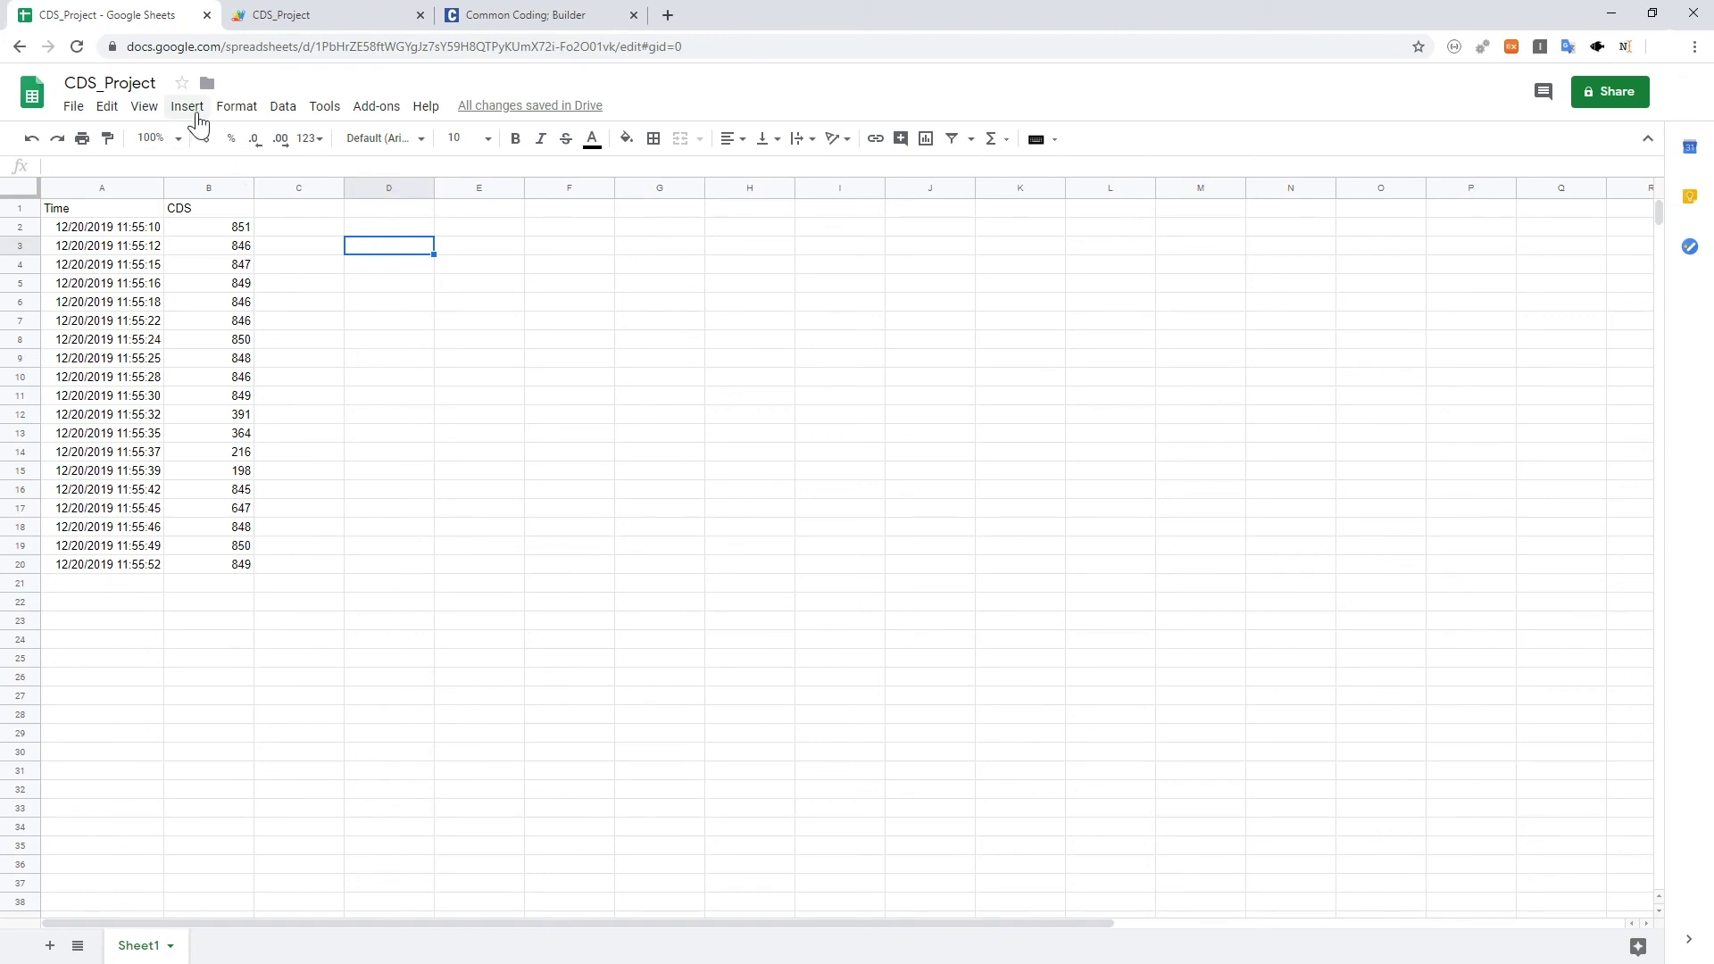
Insert a new chart, move it up beside the data, and make it a line chart.
left_click(197, 114)
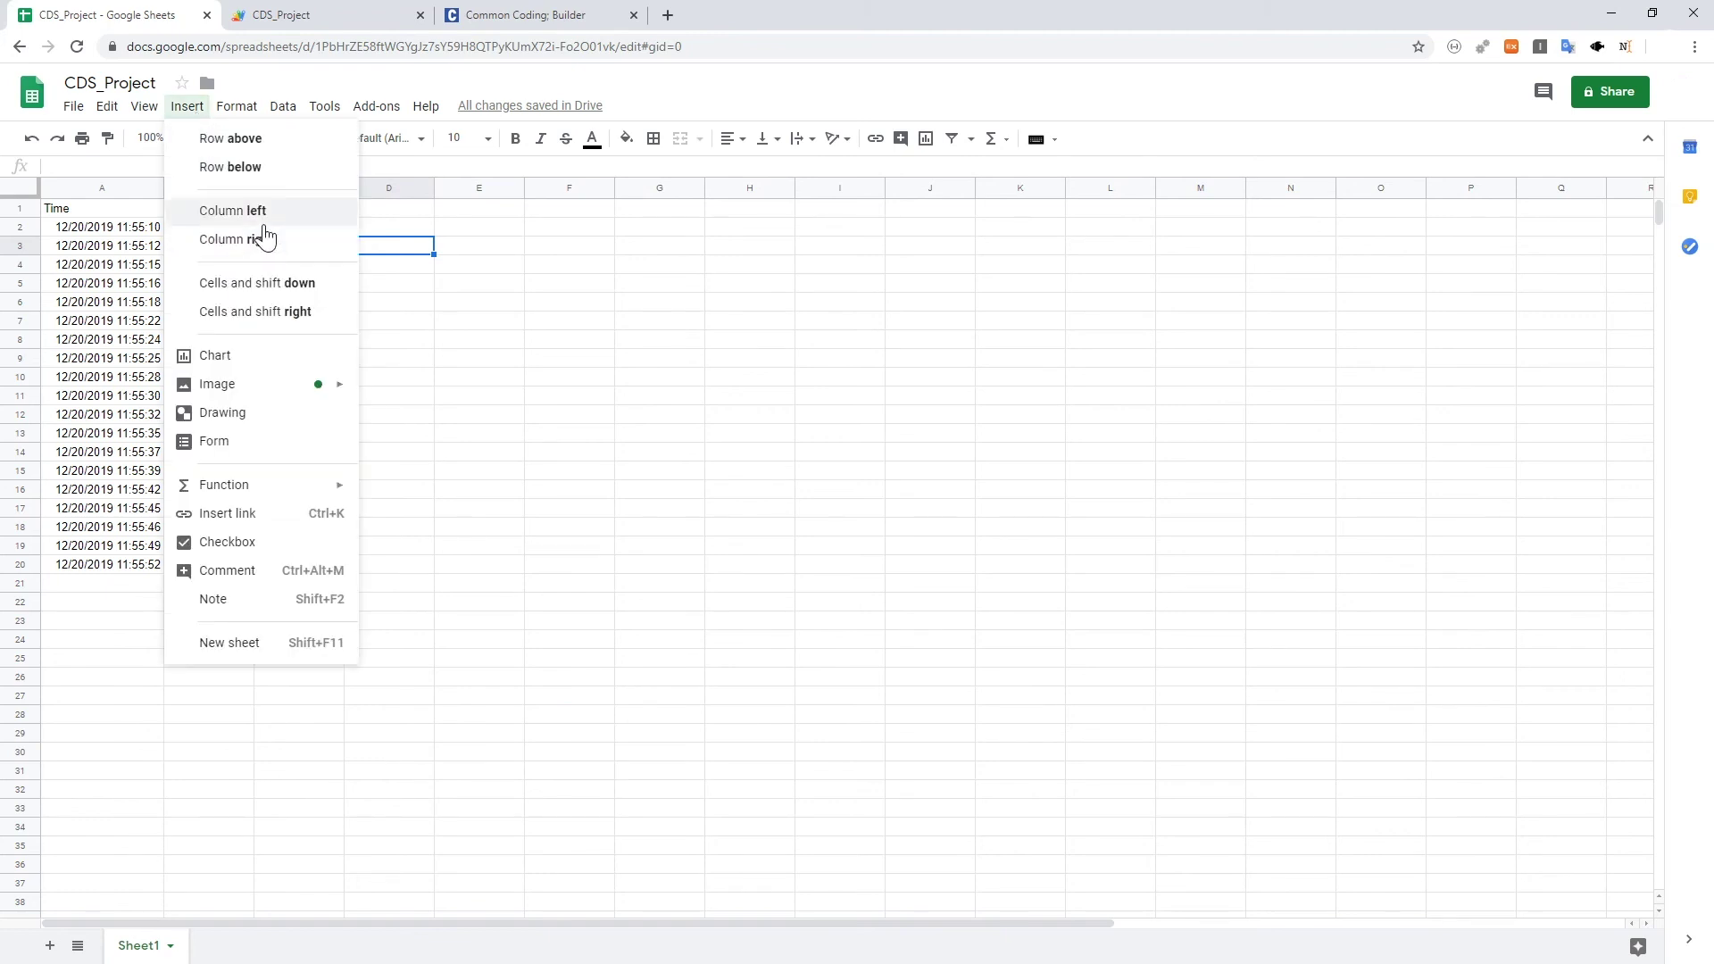
left_click(270, 357)
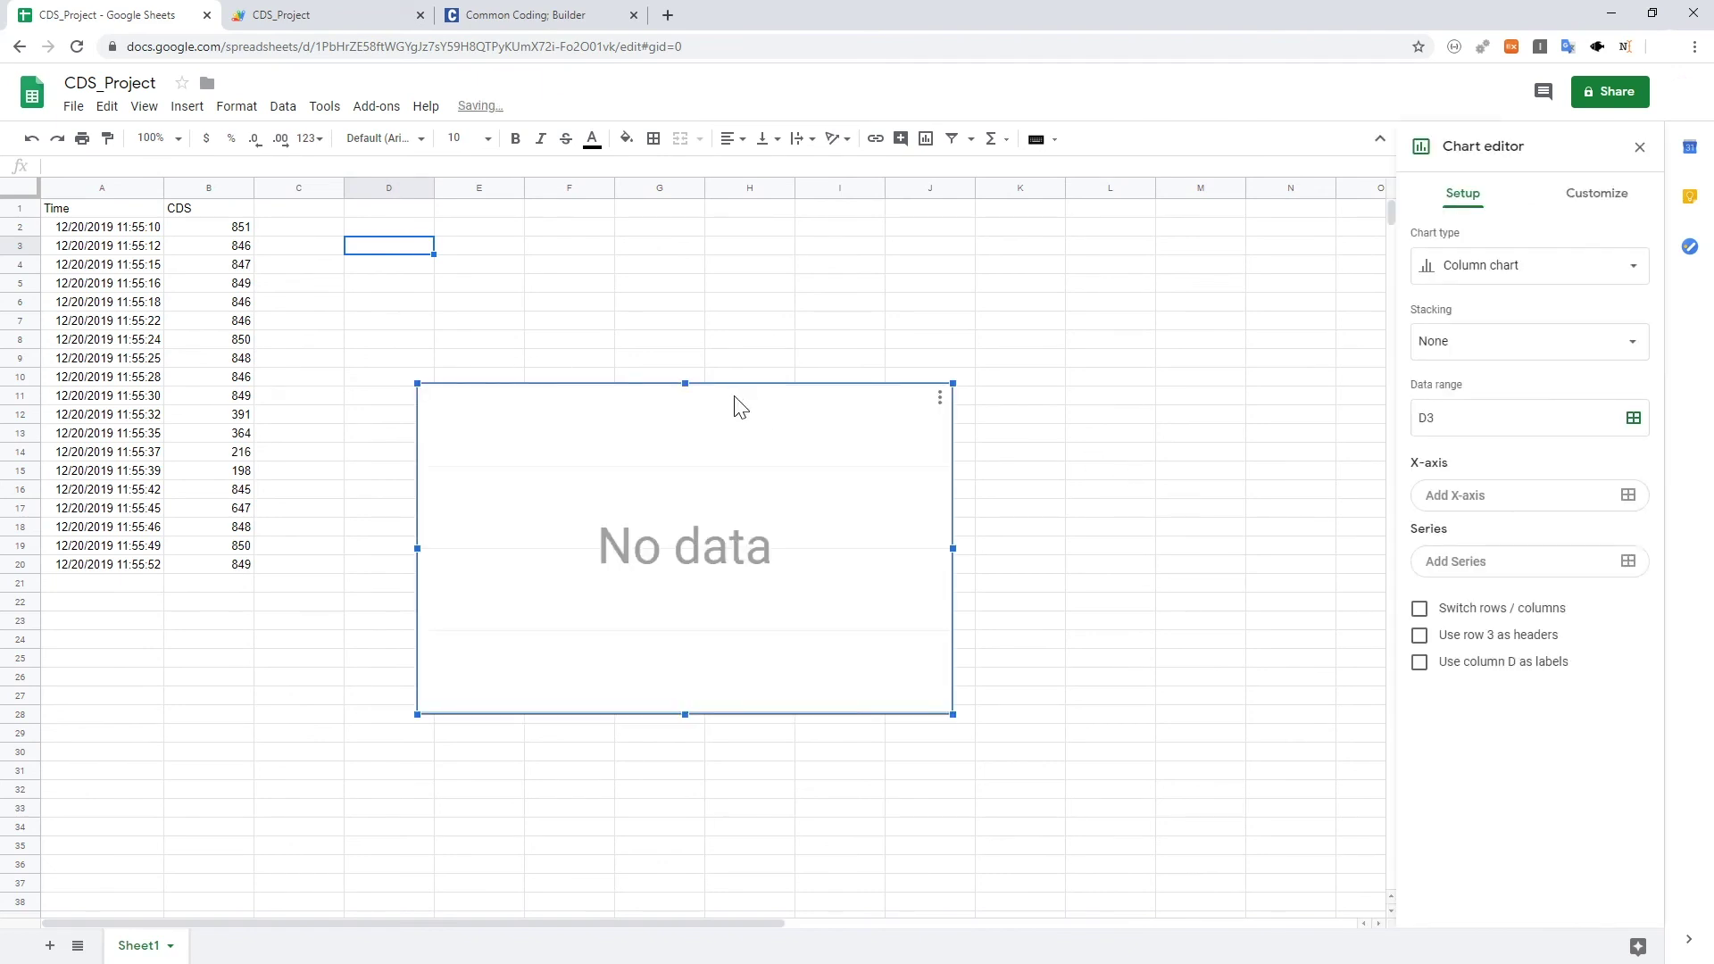
left_click_drag(695, 385, 639, 258)
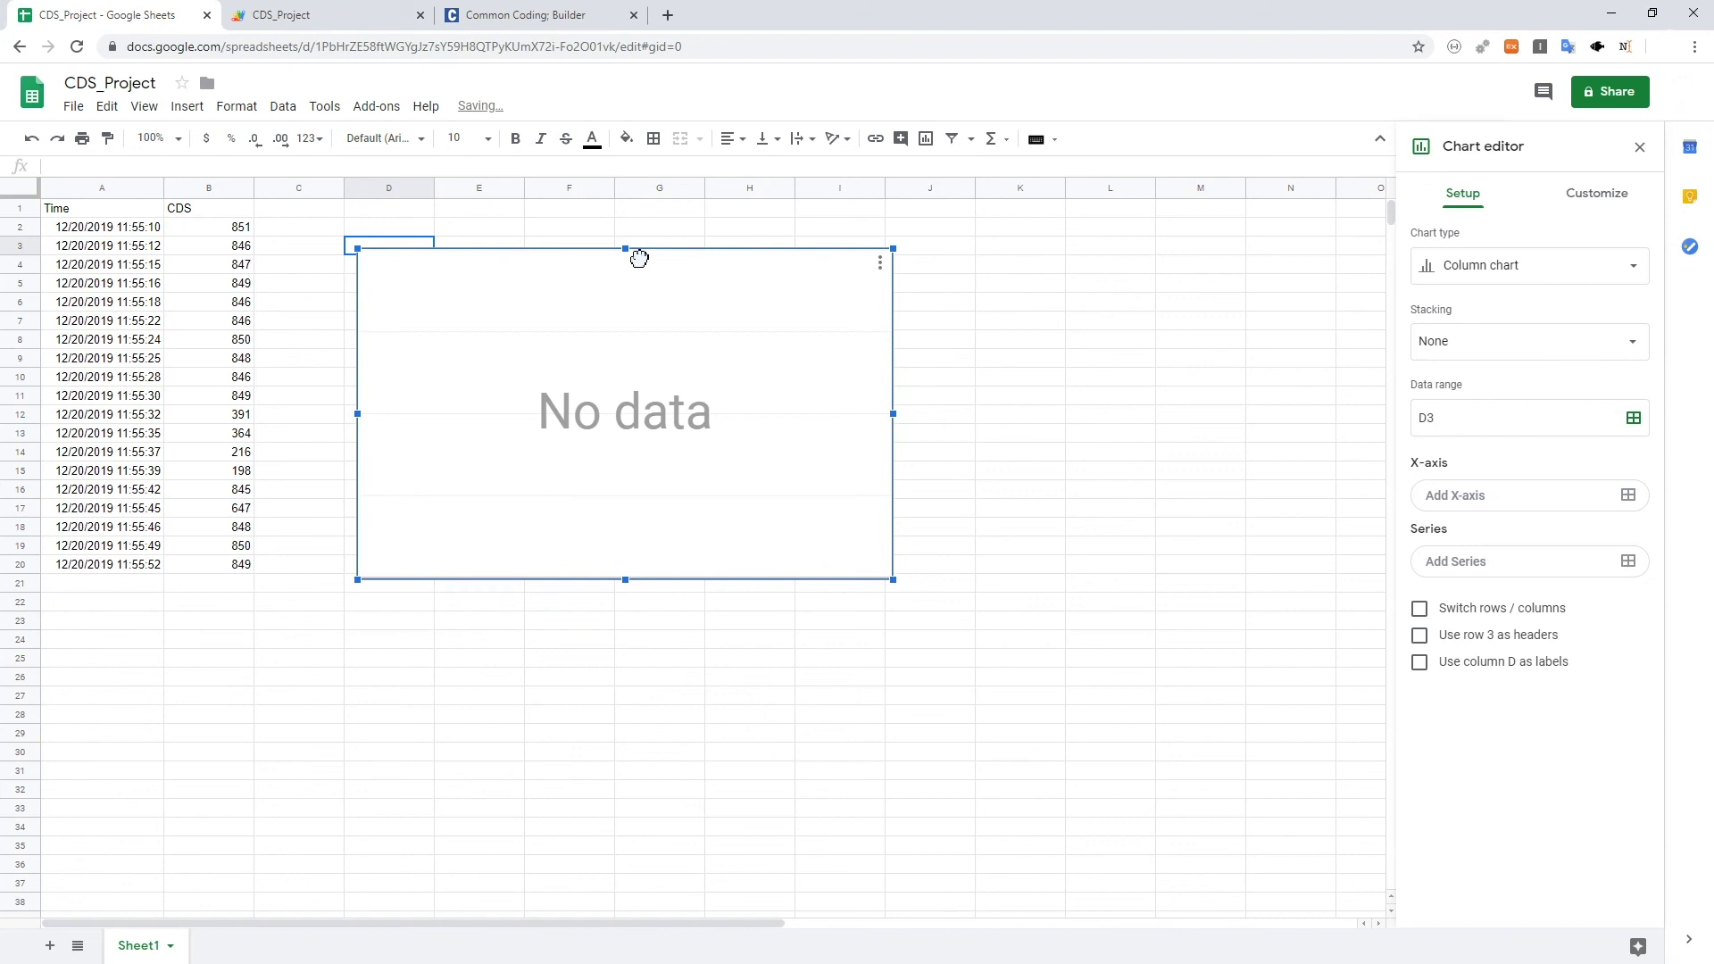
left_click(1535, 264)
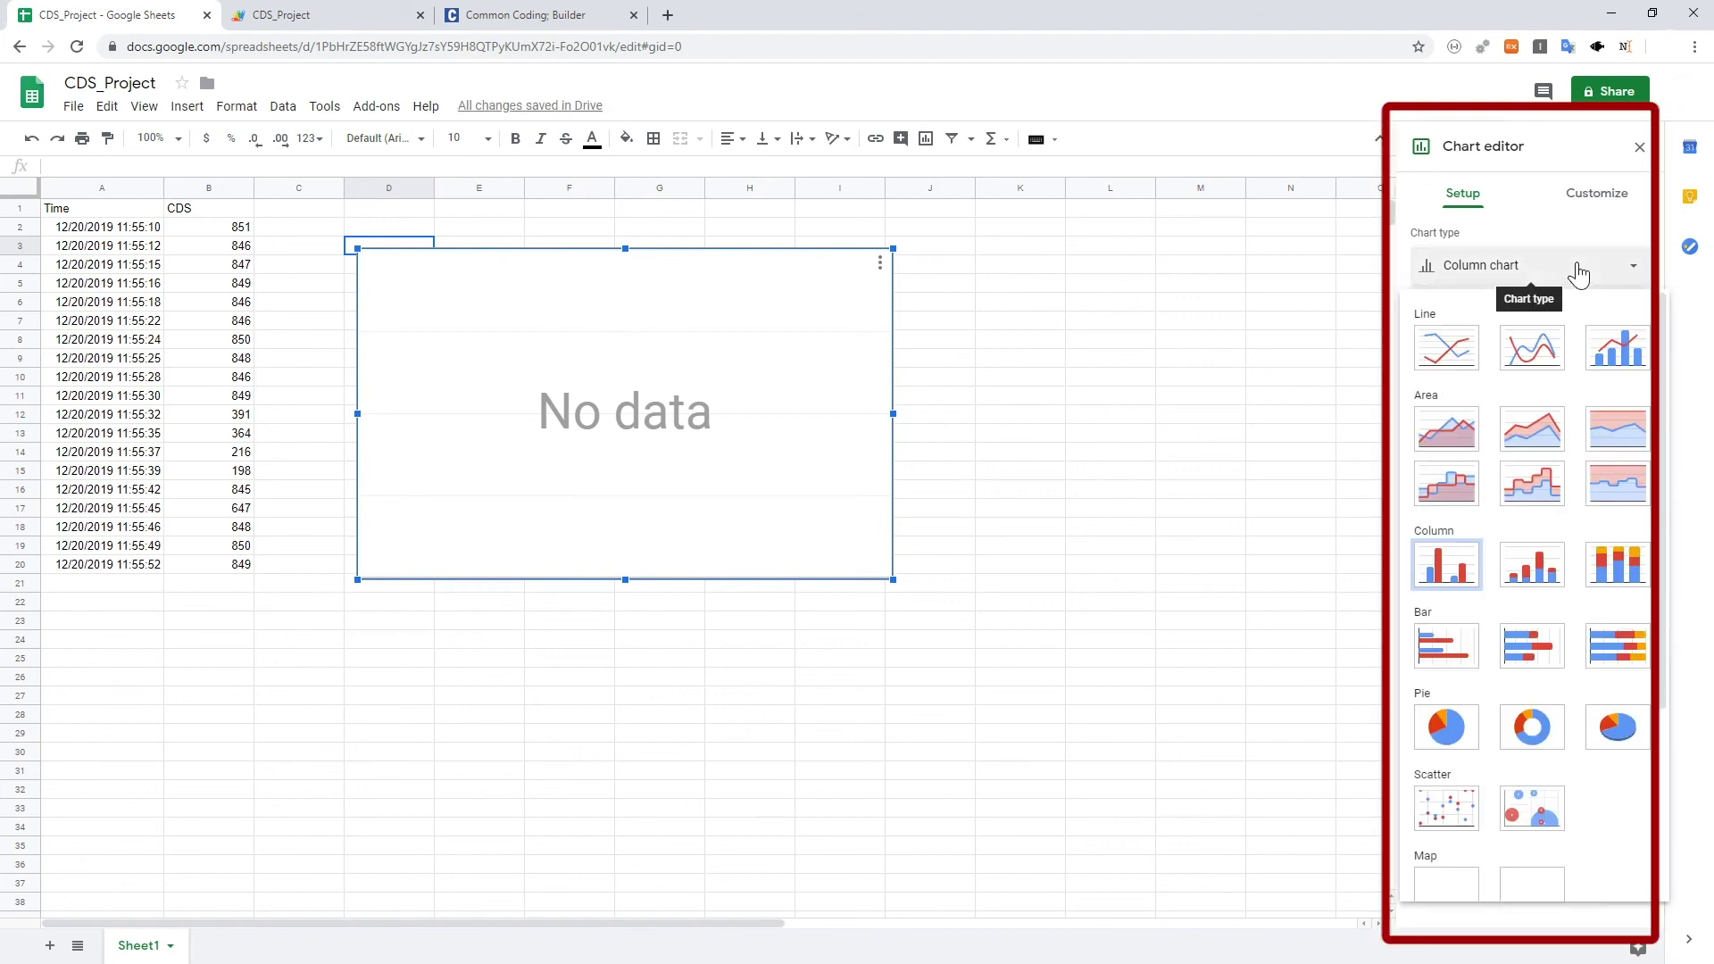
left_click(1446, 347)
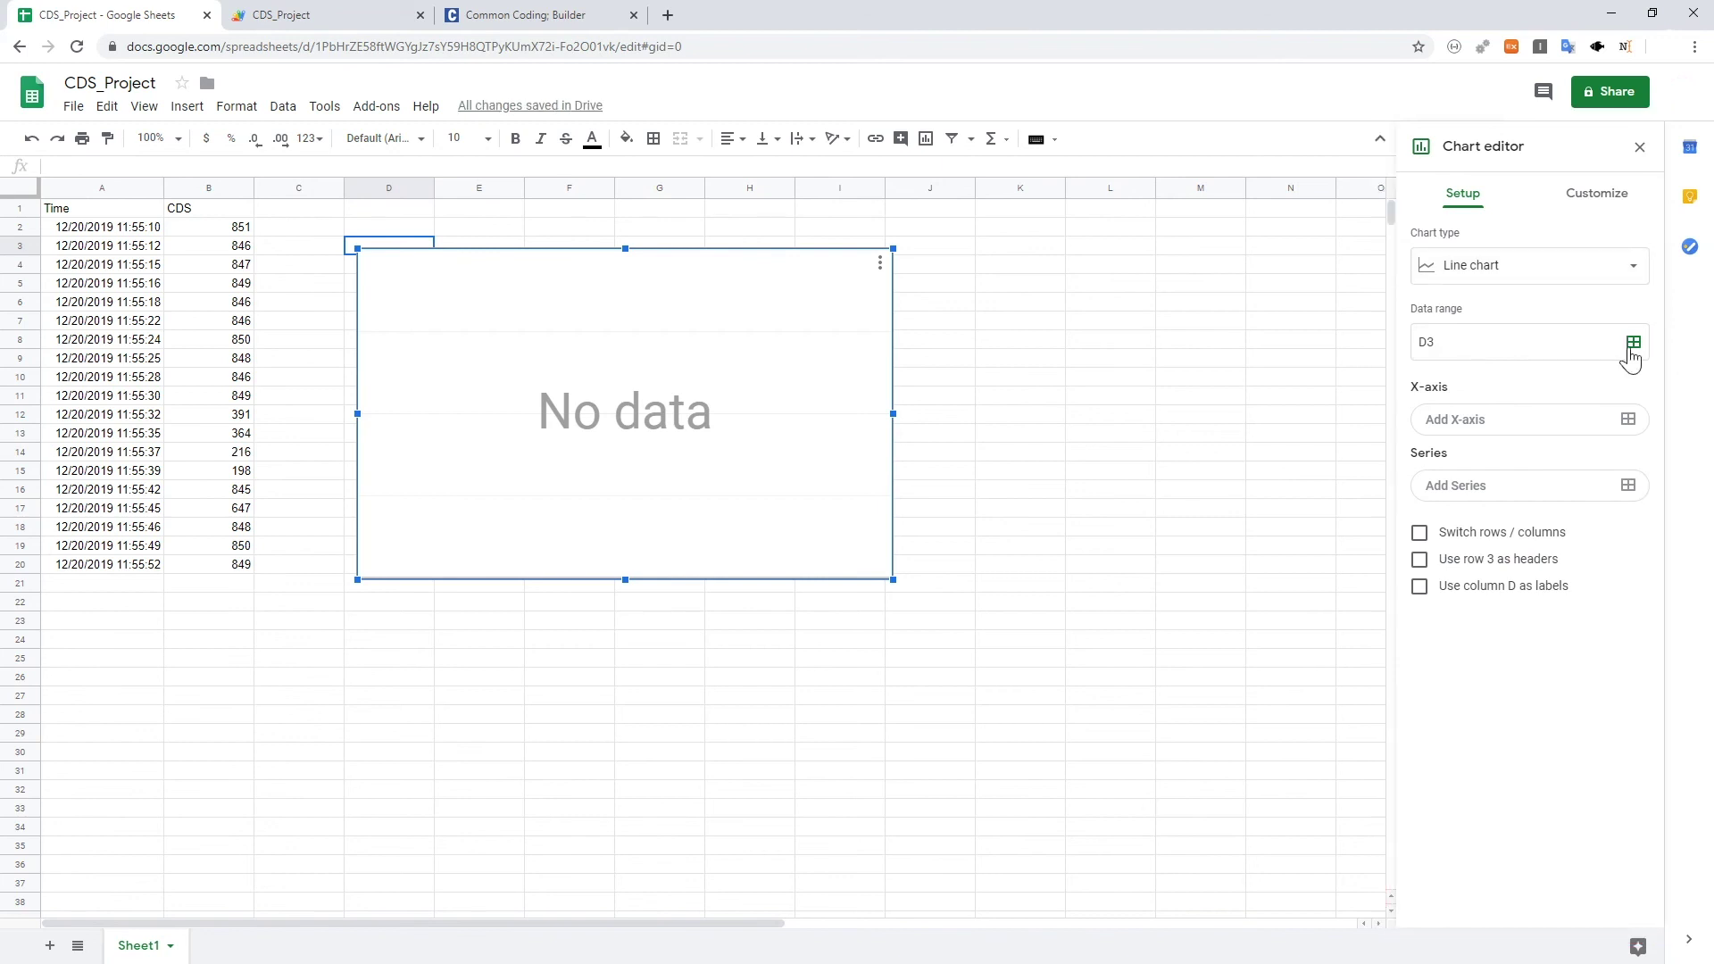
Set the chart's data range to column B (B1:B1000).
left_click(1630, 345)
left_click_drag(834, 446, 803, 323)
left_click(745, 375)
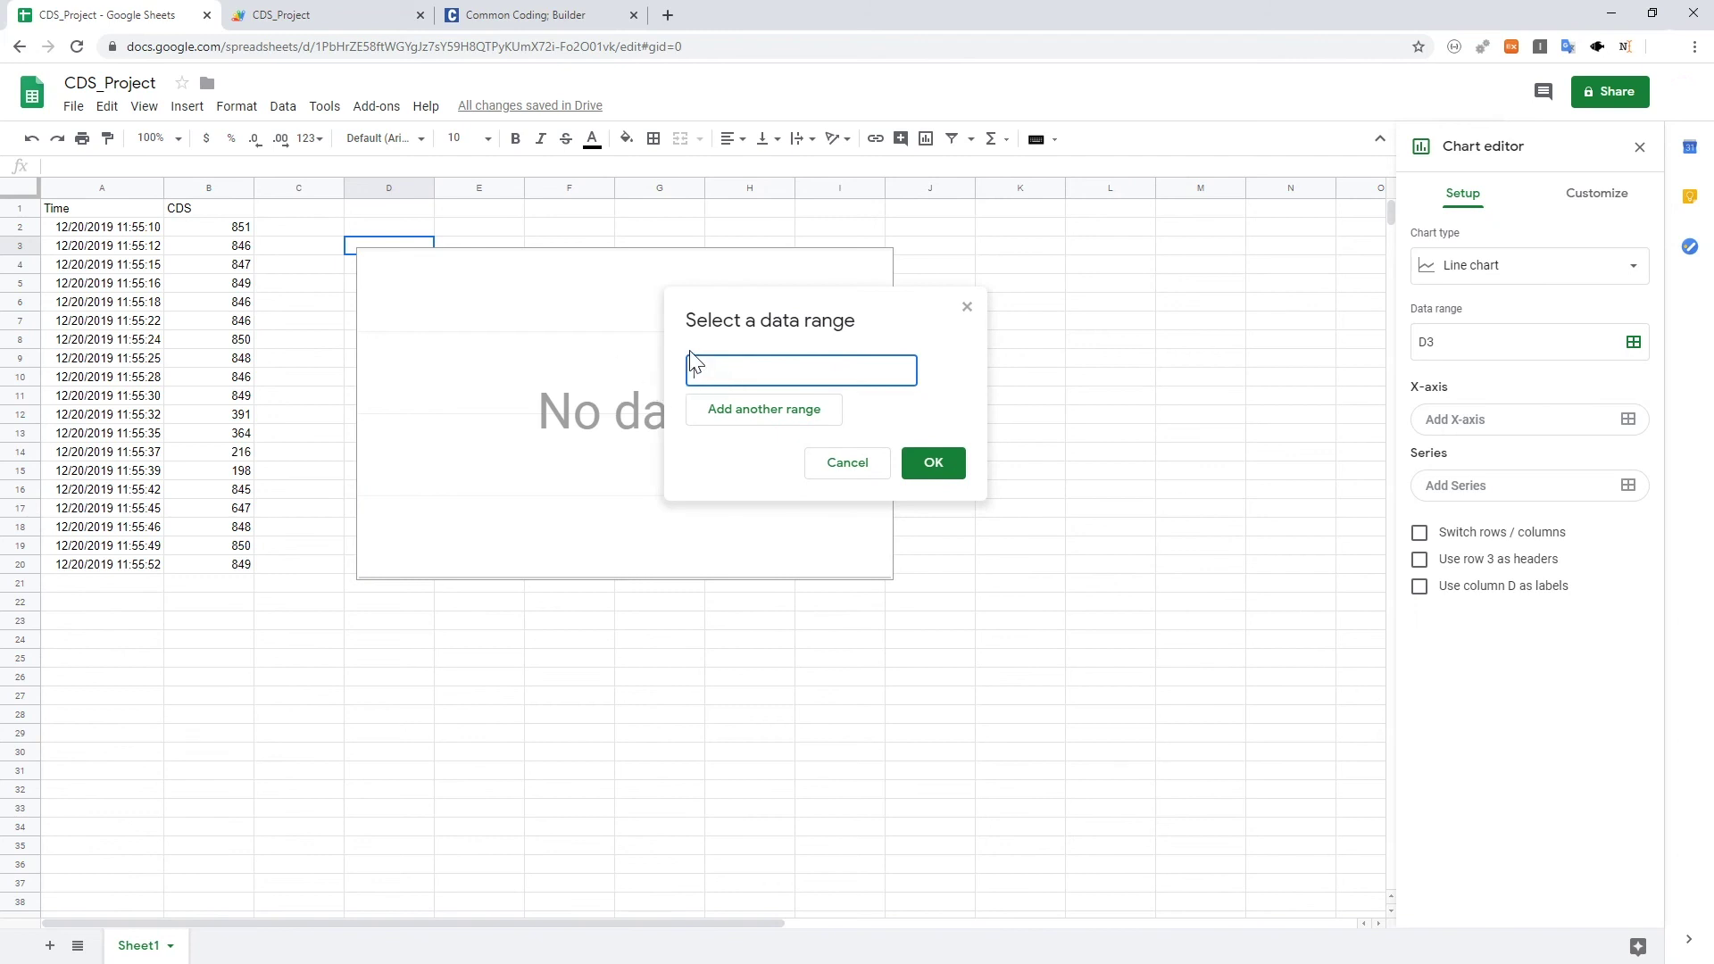
left_click(214, 189)
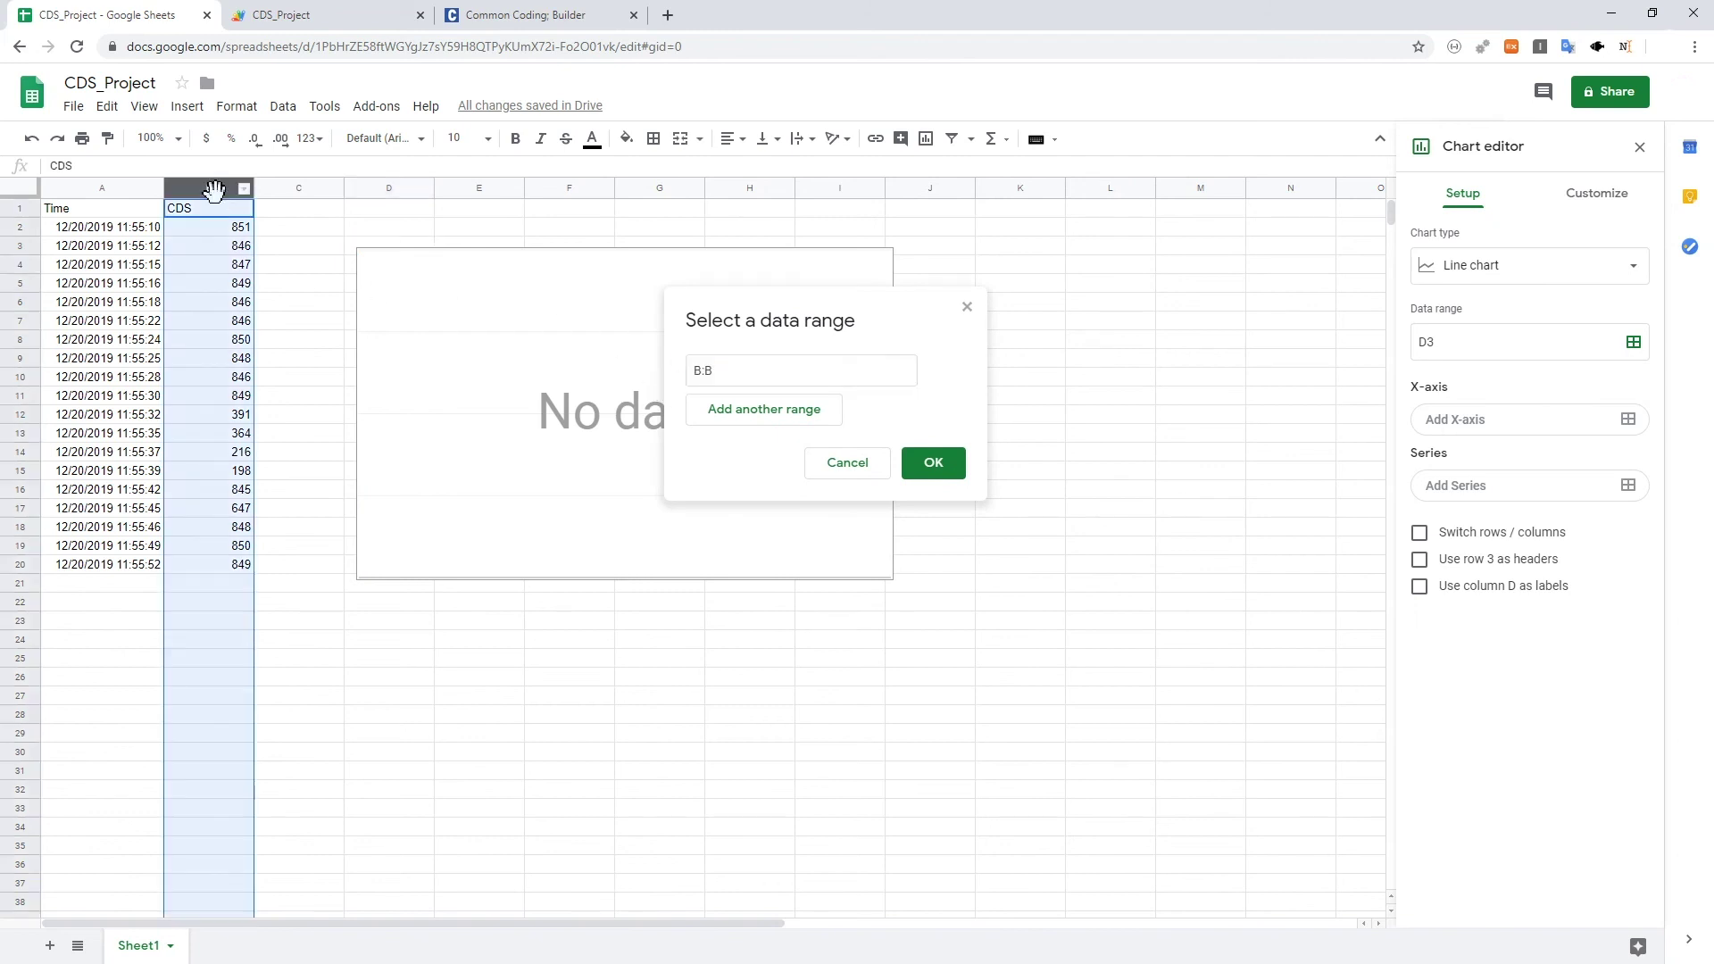
left_click(931, 473)
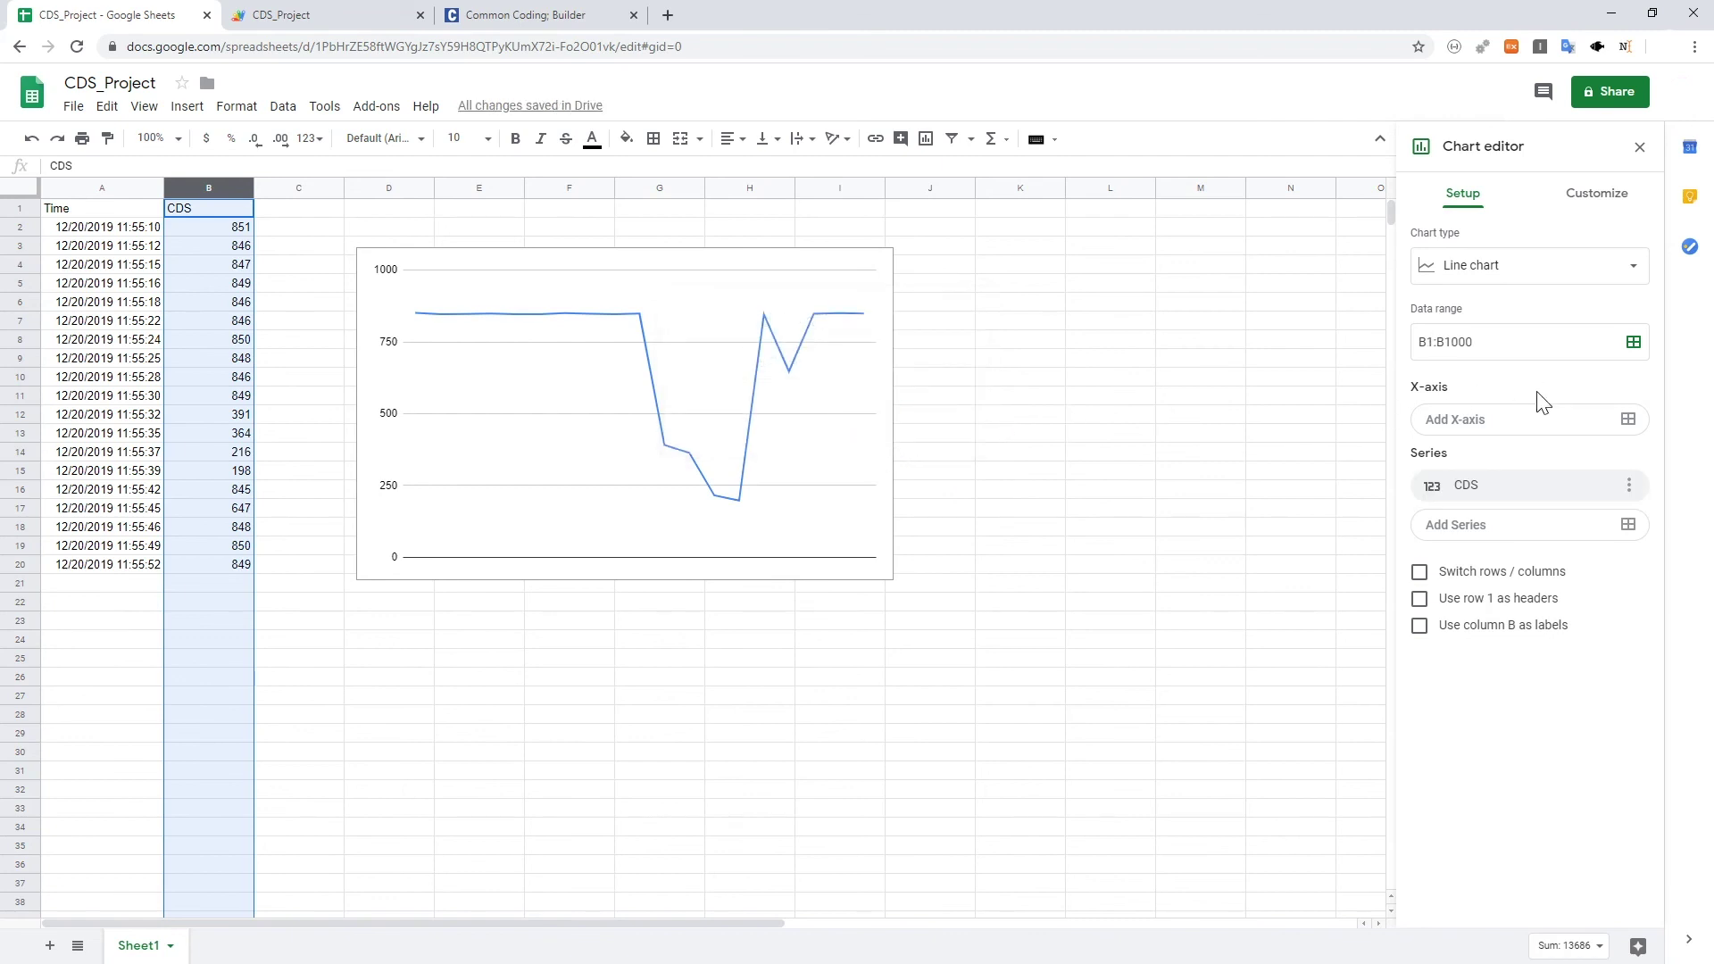
Give the CDS series 2px data points in the chart's Customize settings.
left_click(1585, 202)
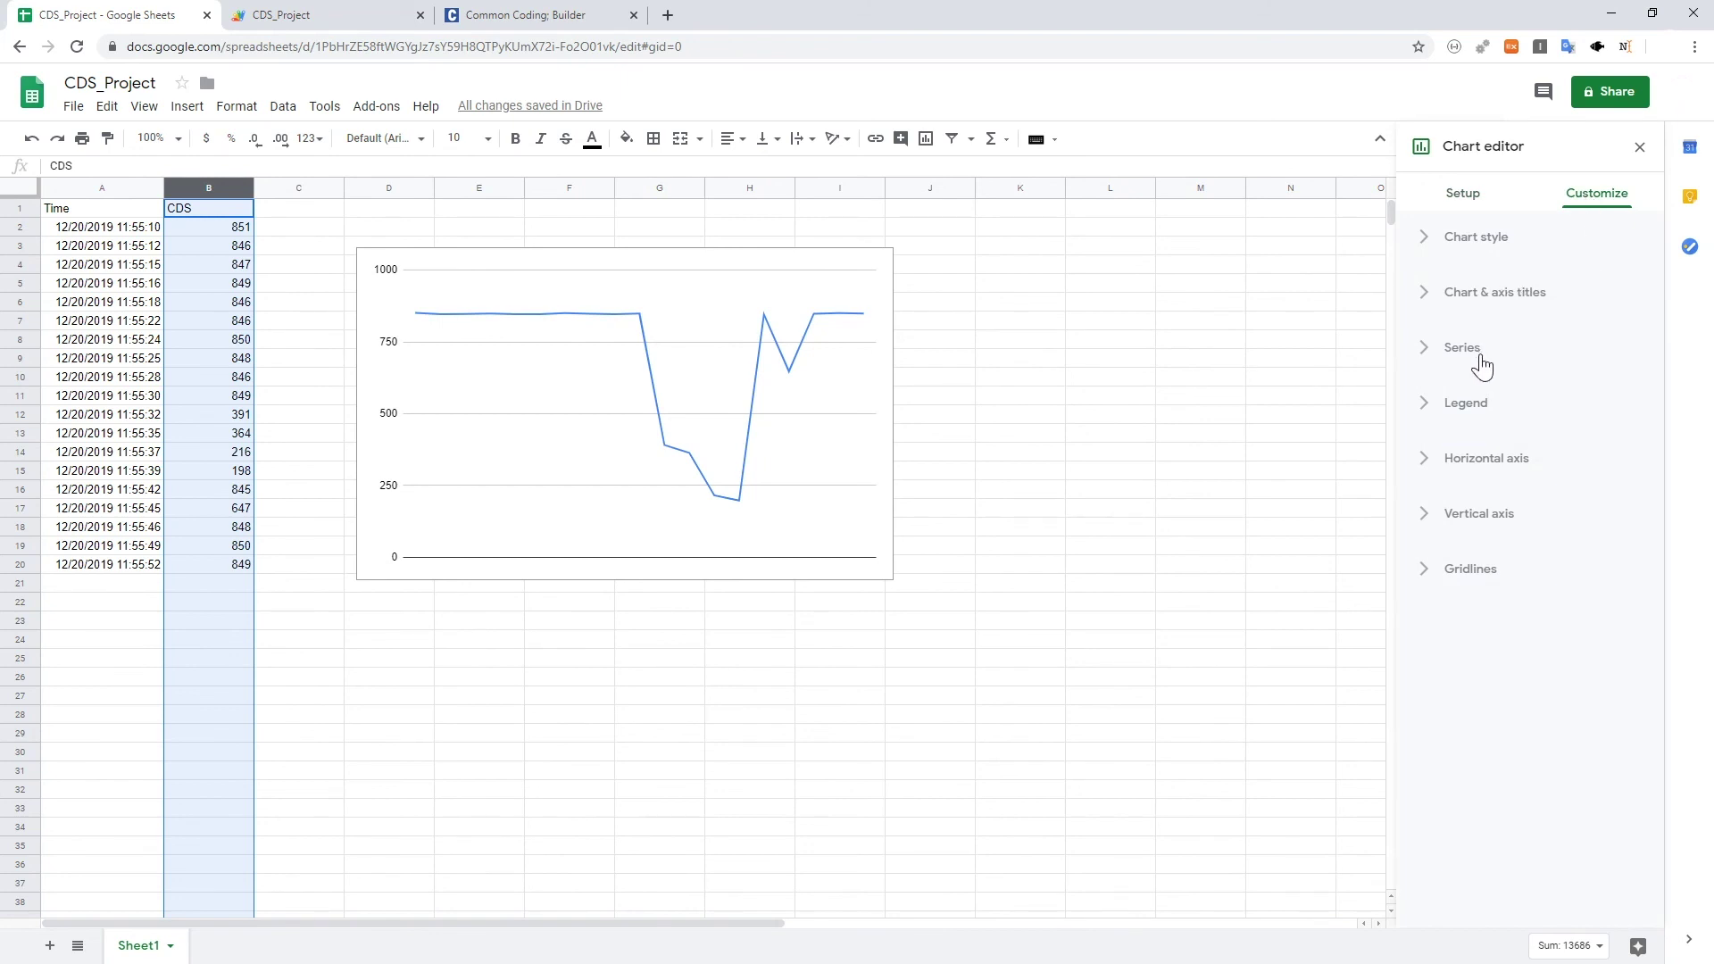
left_click(1479, 355)
scroll(1496, 482, "down", 1)
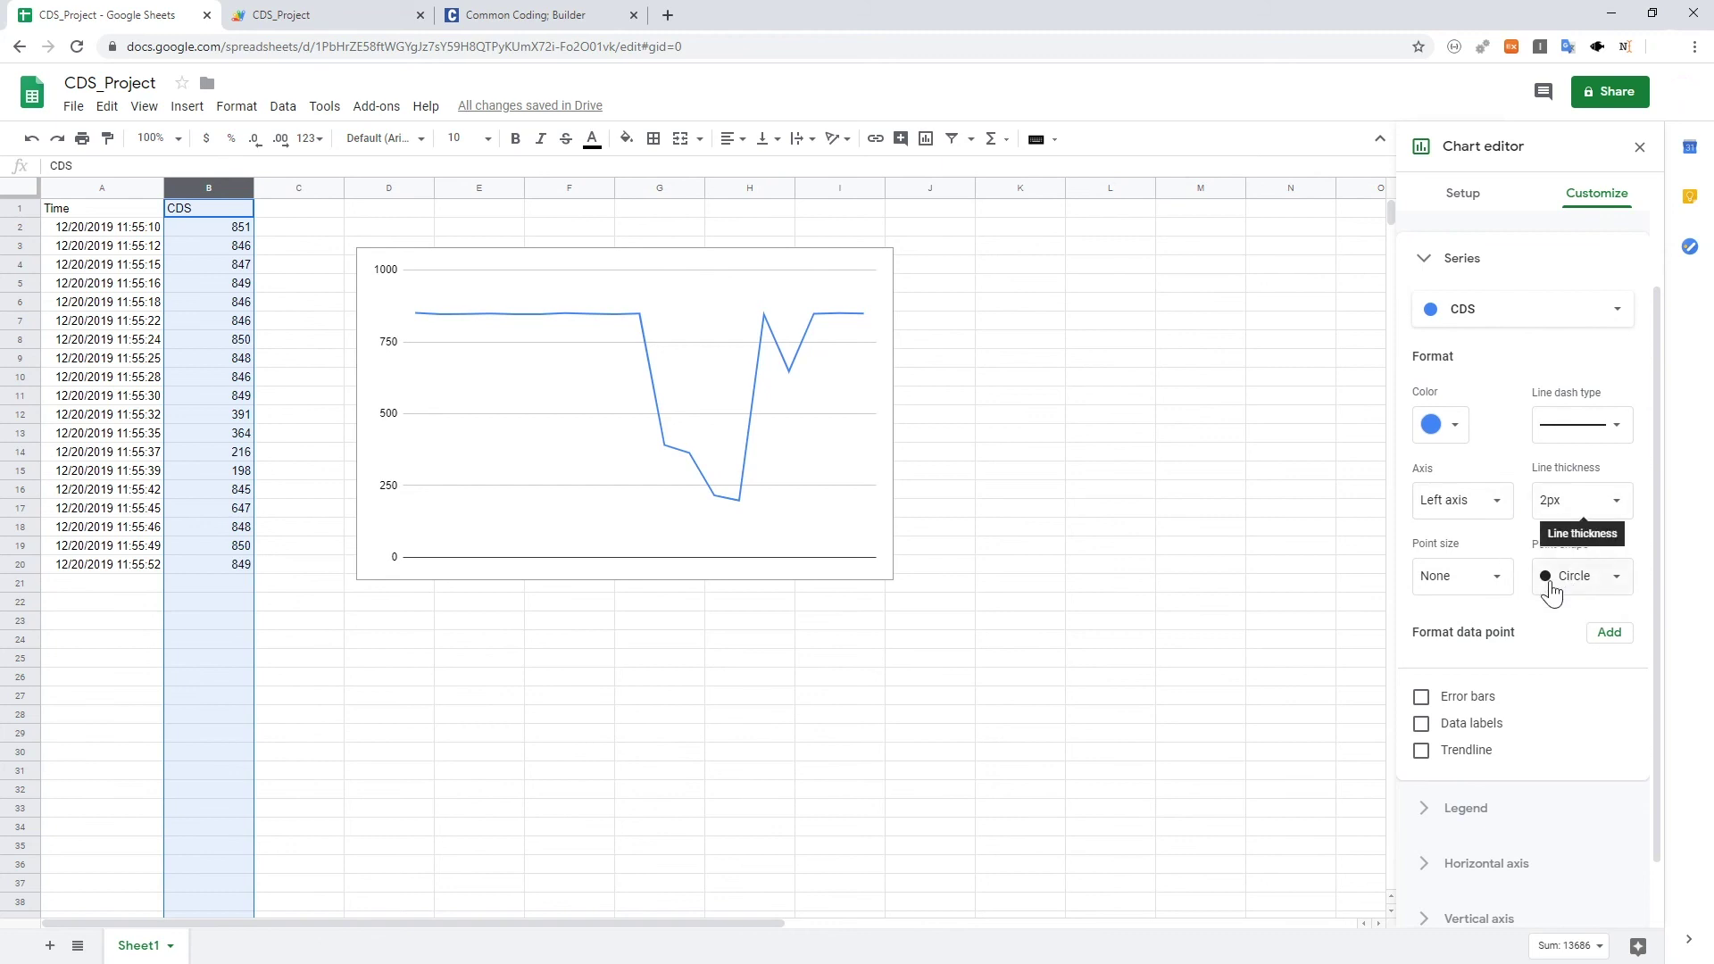
left_click(1485, 572)
left_click(1490, 585)
left_click(1491, 587)
left_click(1459, 644)
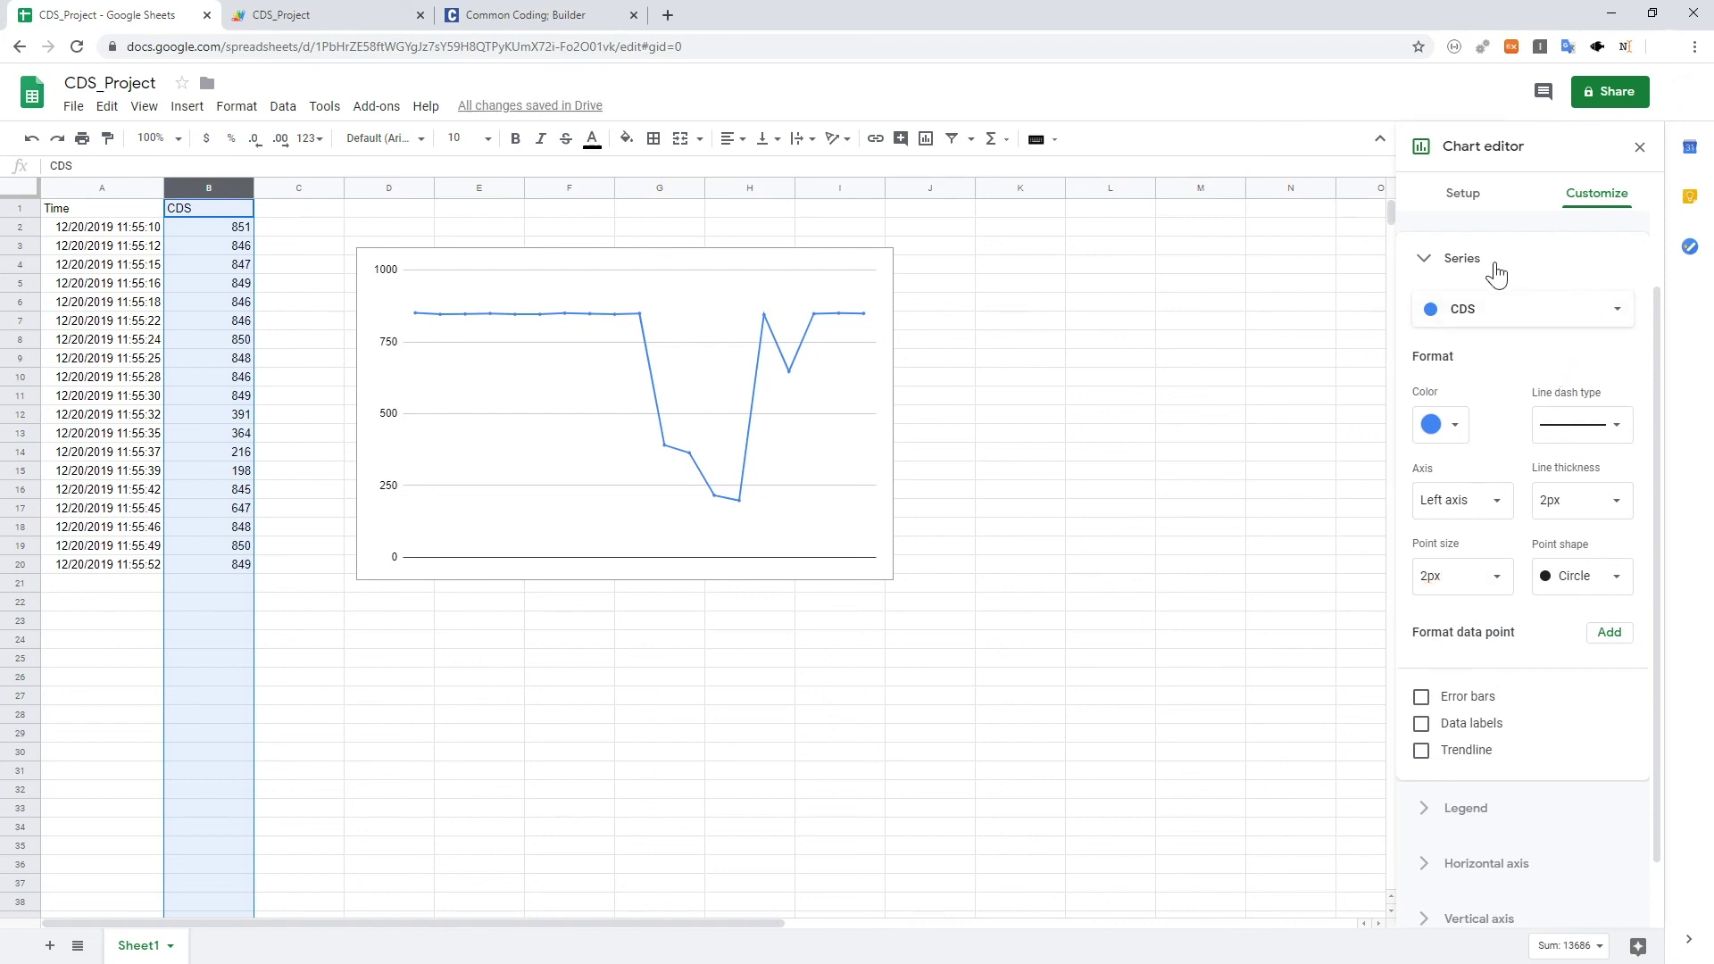
left_click(1496, 273)
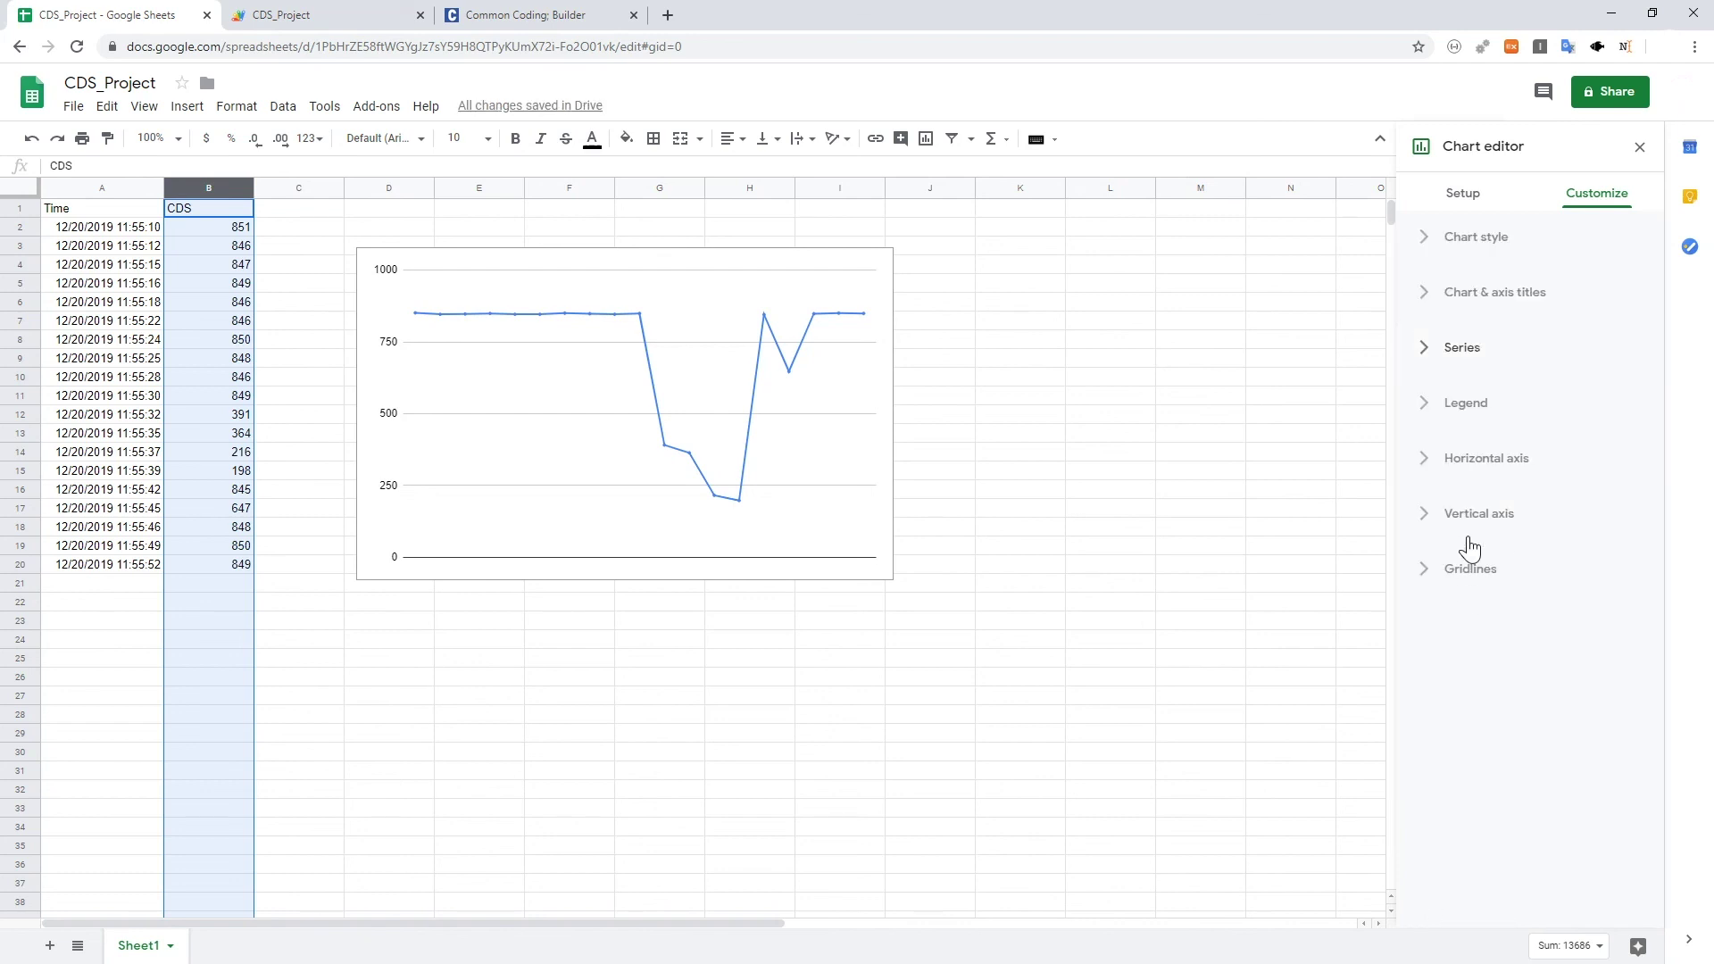
Set the vertical axis minimum to 0 and maximum to 1100.
left_click(1478, 514)
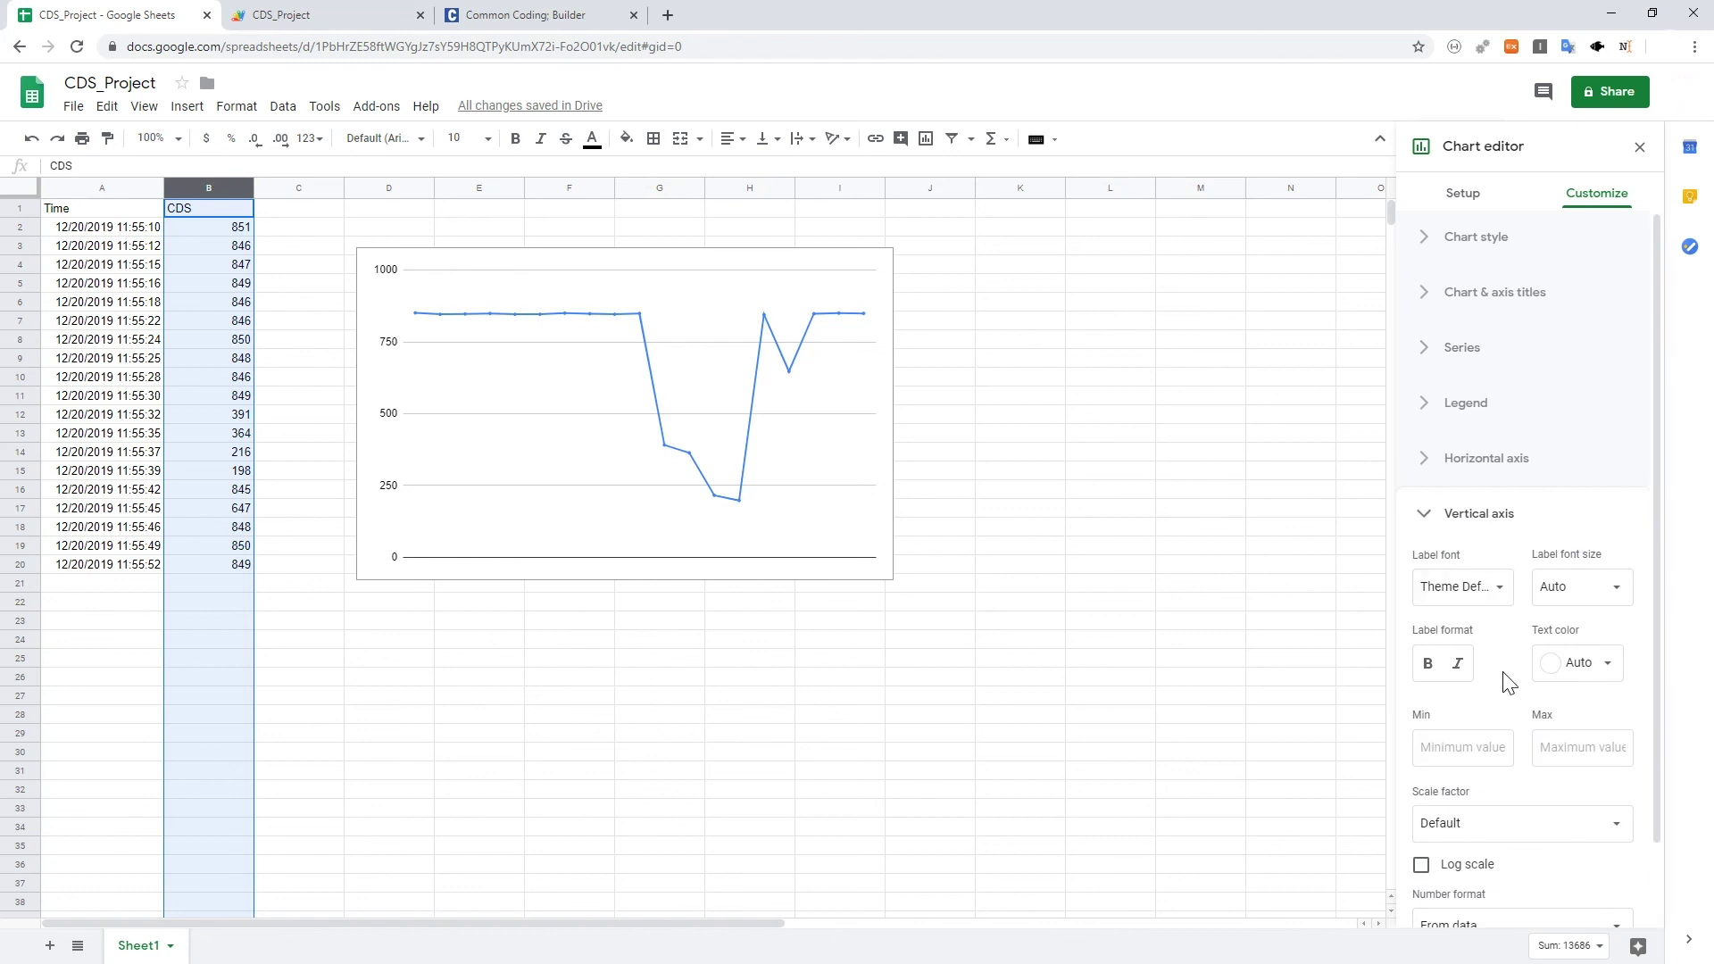
scroll(1508, 677, "down", 1)
left_click(1462, 659)
type("0")
left_click(1571, 666)
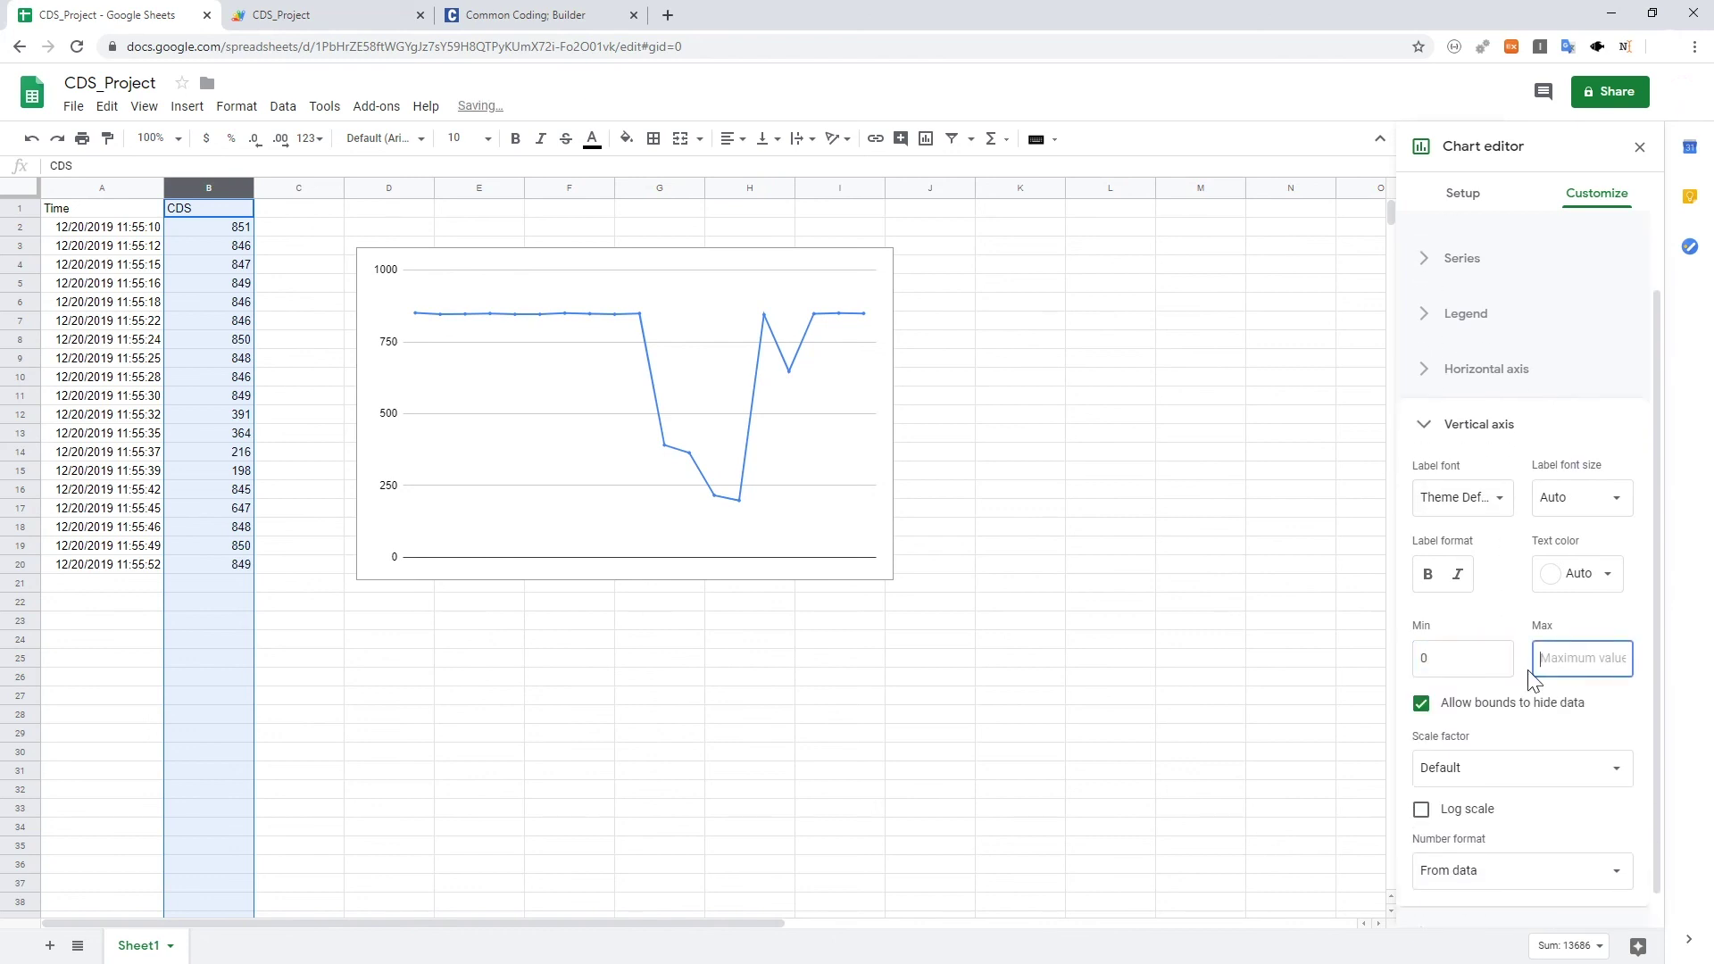
type("100")
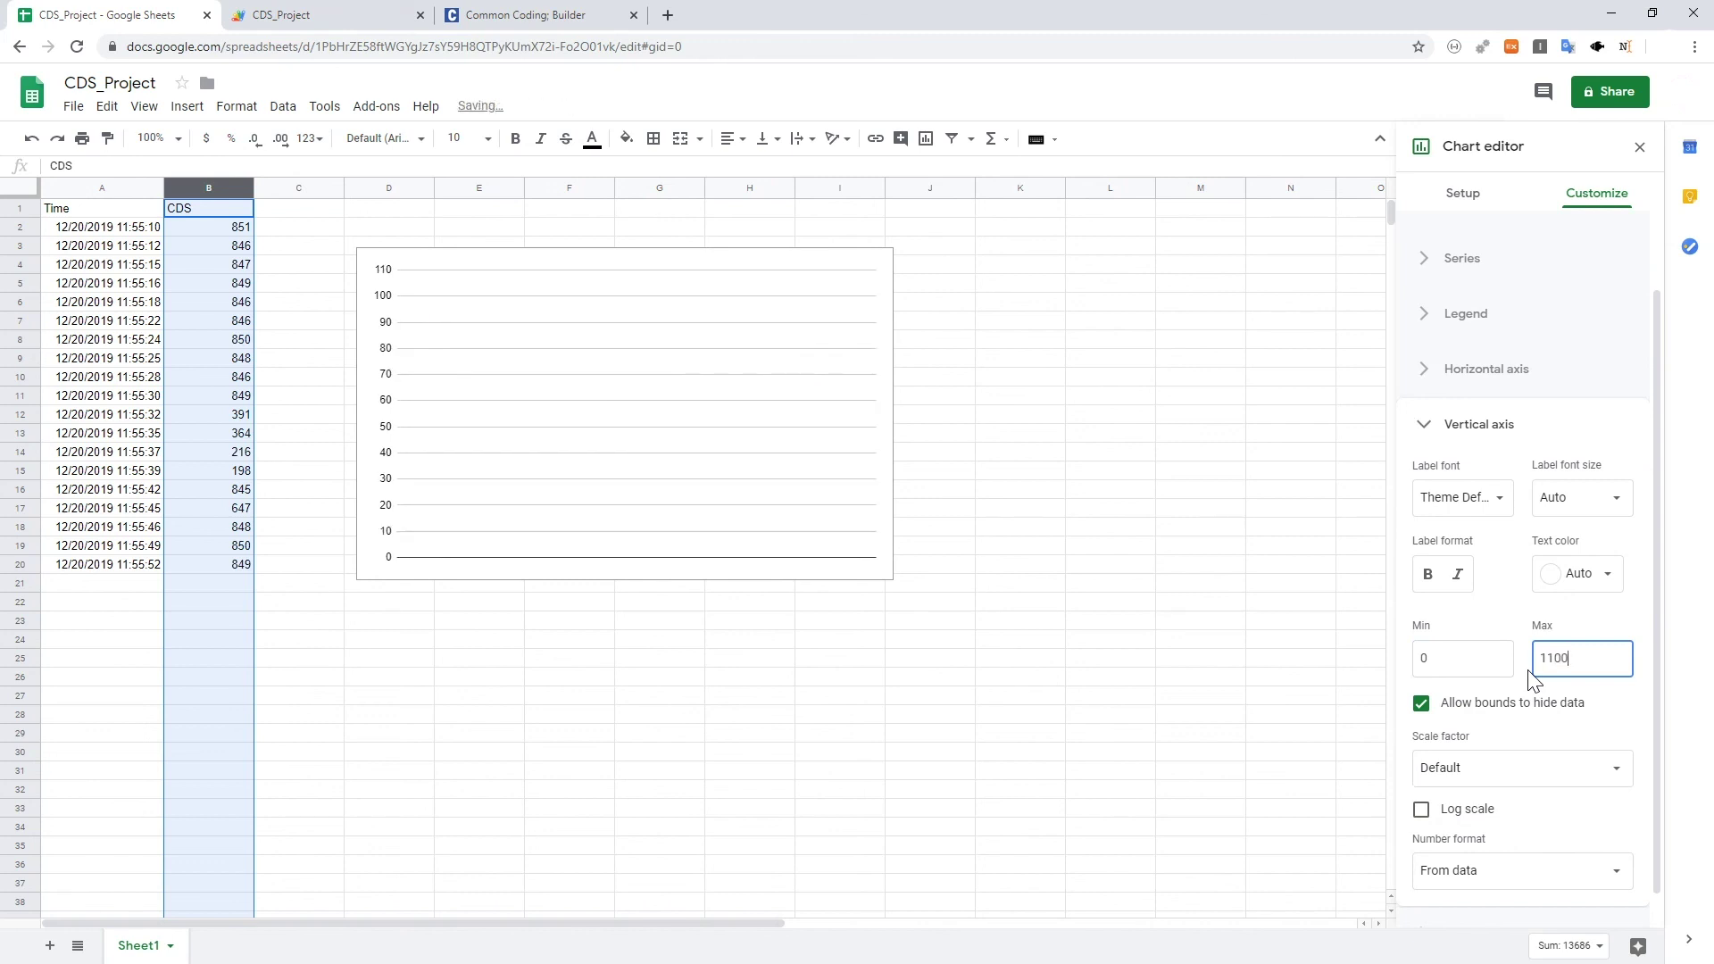
left_click(1520, 633)
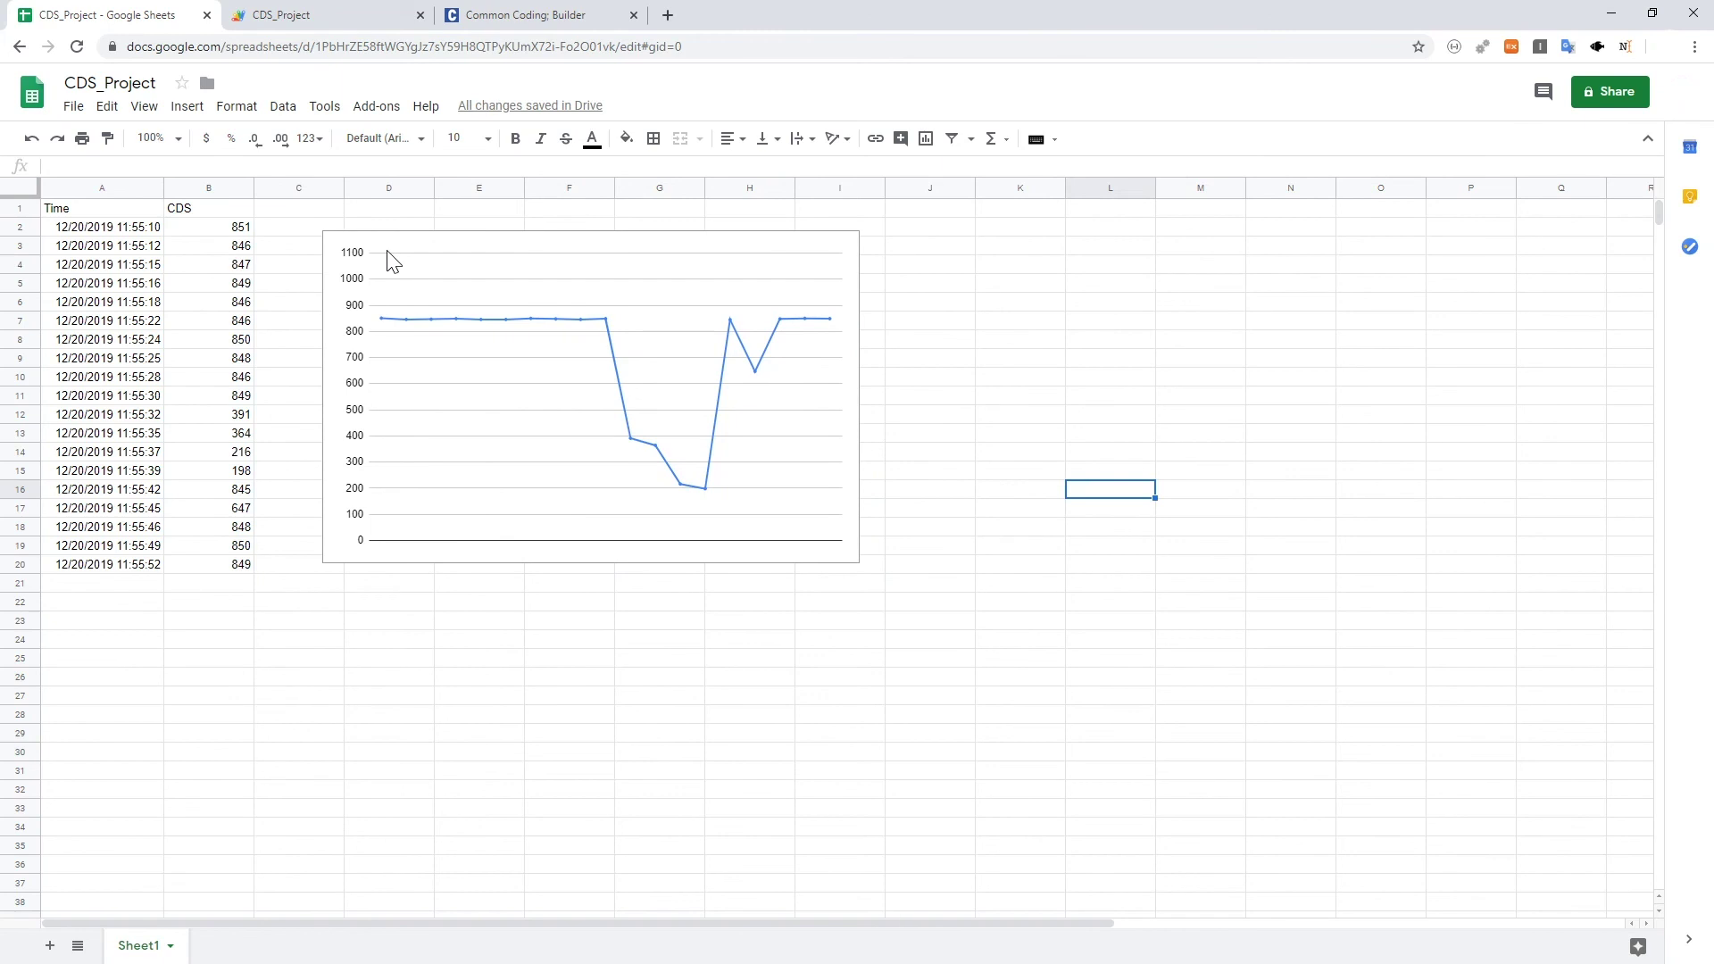
Rerun the block script to log a new reading of 856, then check it in the sheet.
left_click(500, 15)
left_click(346, 273)
left_click(192, 18)
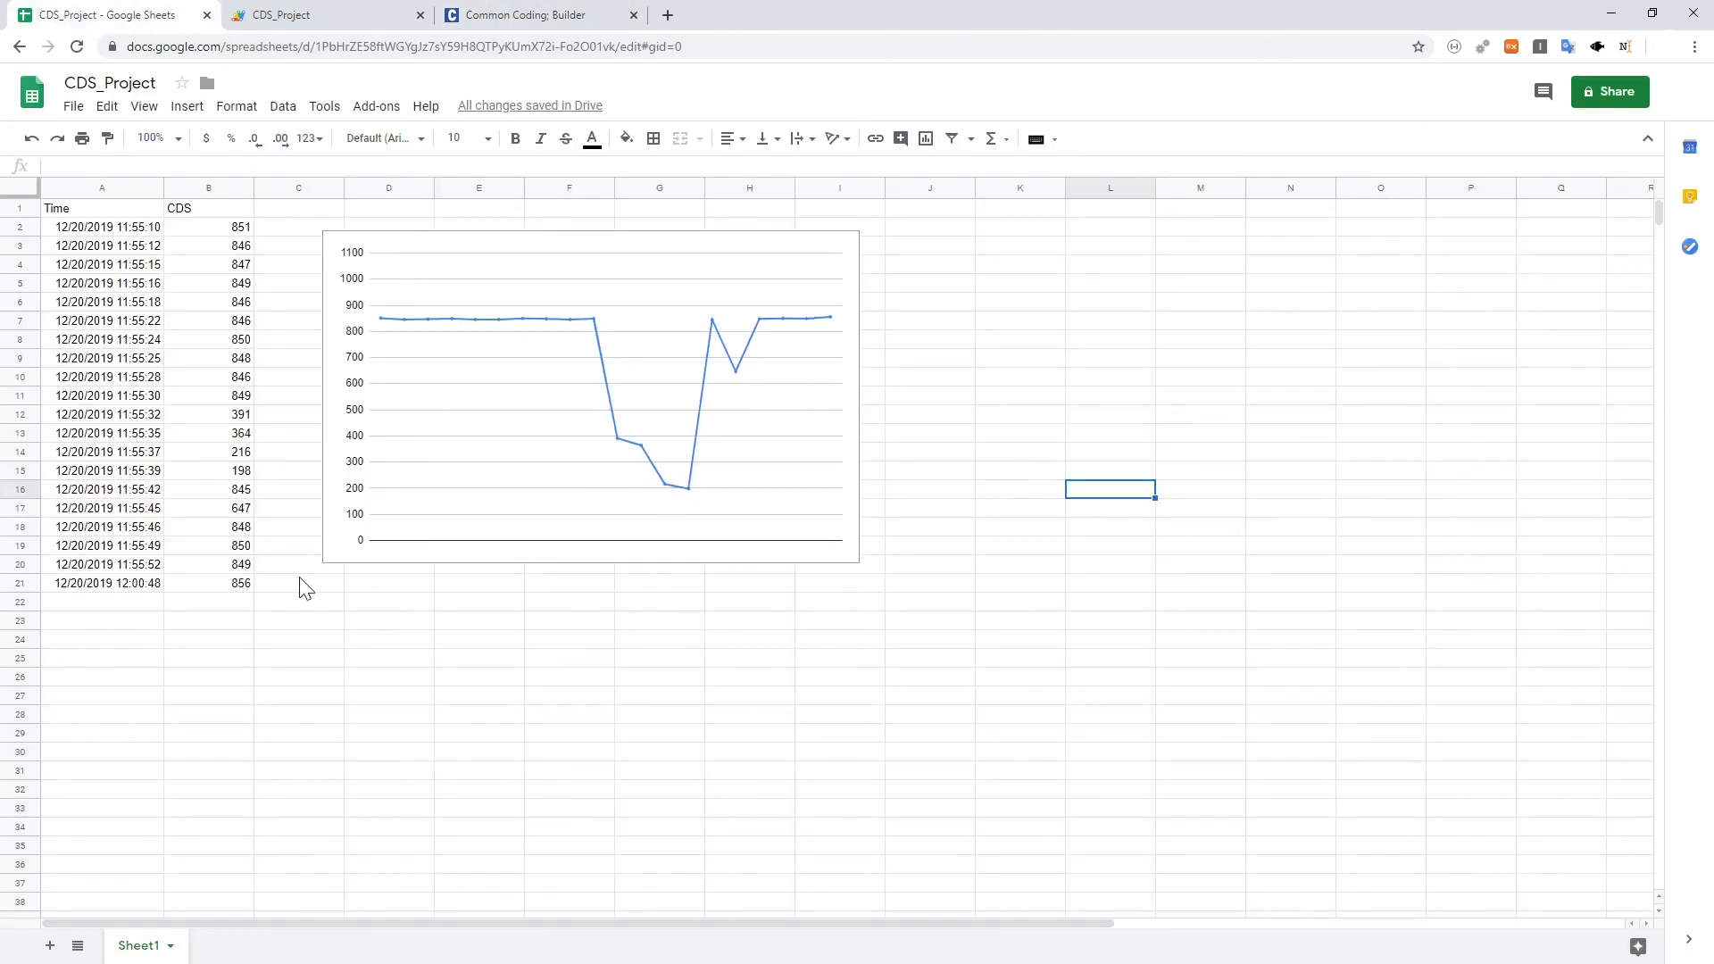